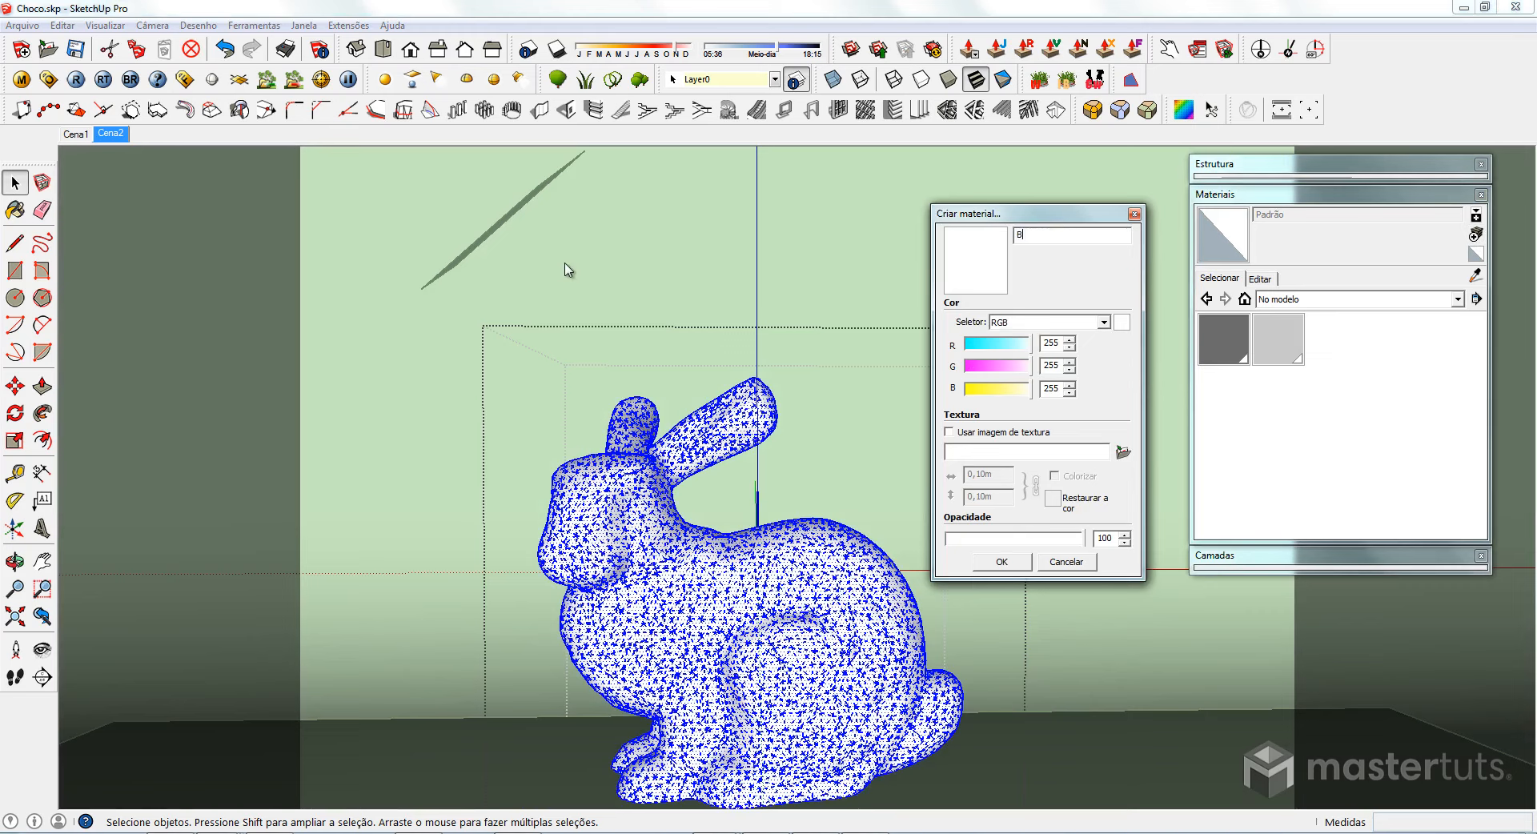
# Create a white material named Base and paint all the selected rabbit faces with it.
pyautogui.write('ase')
pyautogui.click(1002, 562)
pyautogui.click(1203, 364)
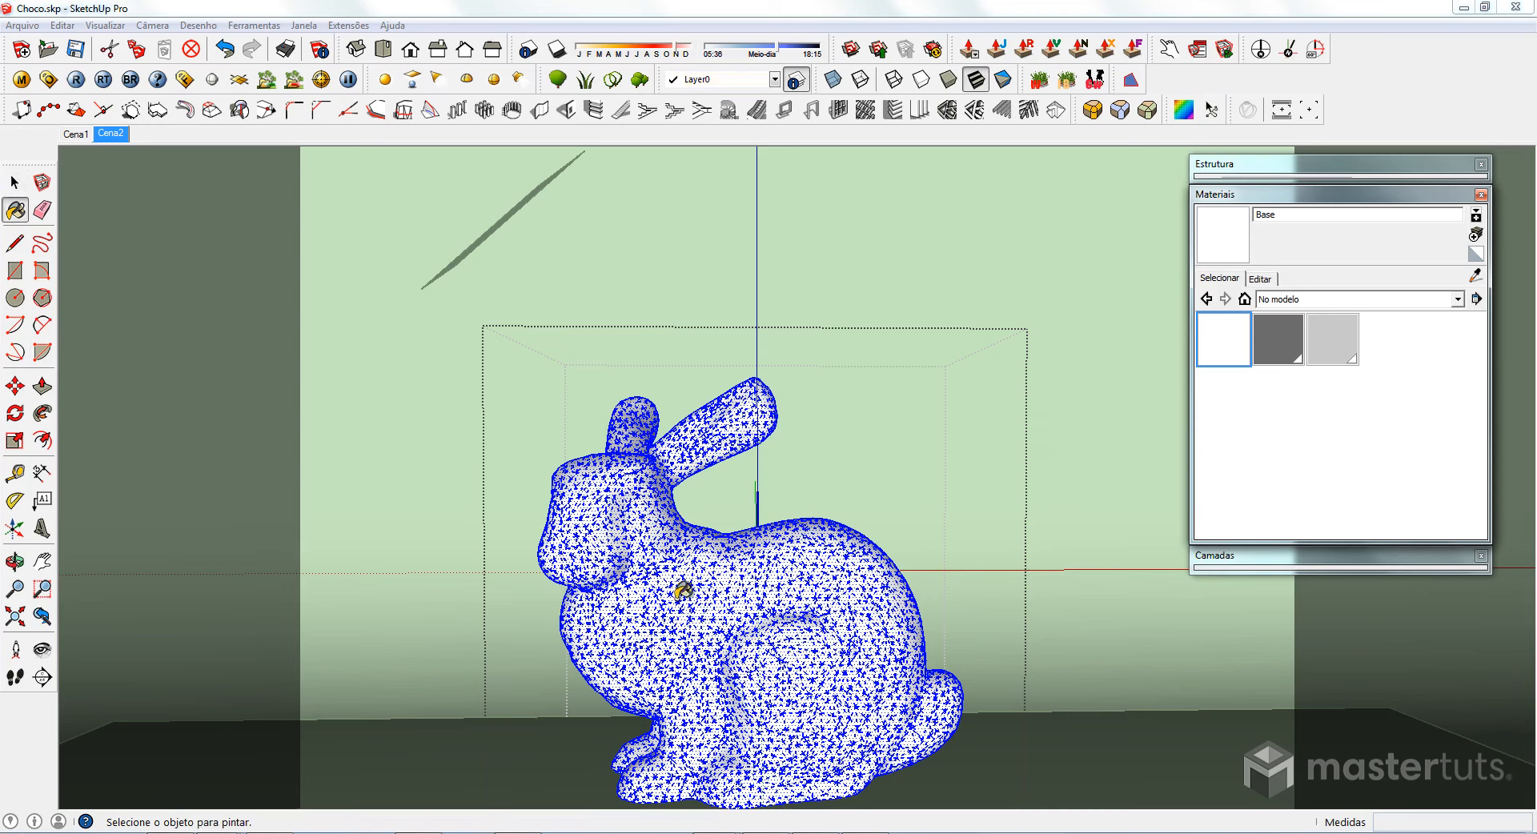
pyautogui.keyDown('shift'); pyautogui.click(681, 568); pyautogui.keyUp('shift')
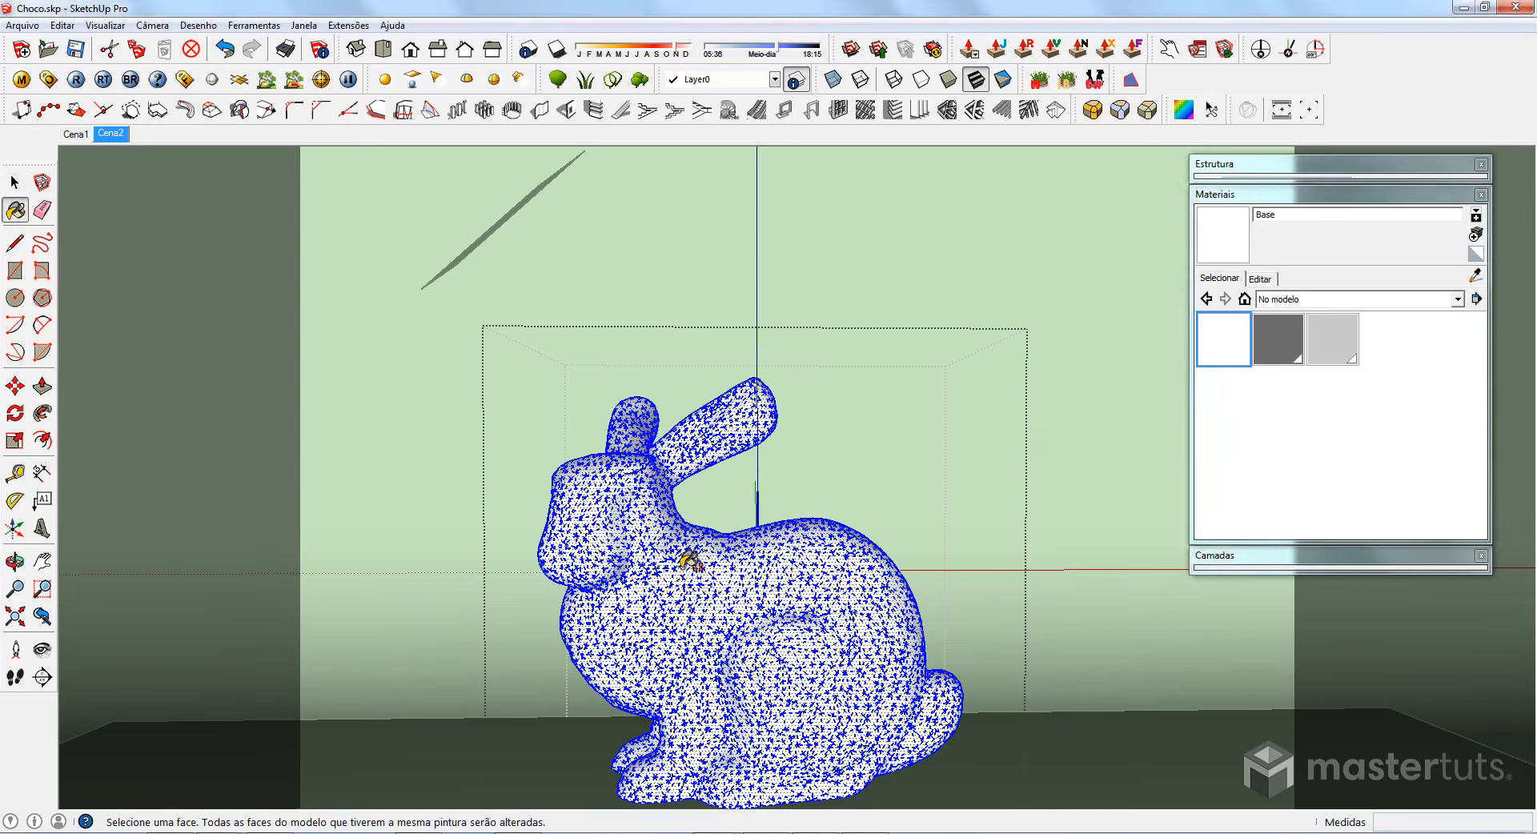
pyautogui.click(686, 563)
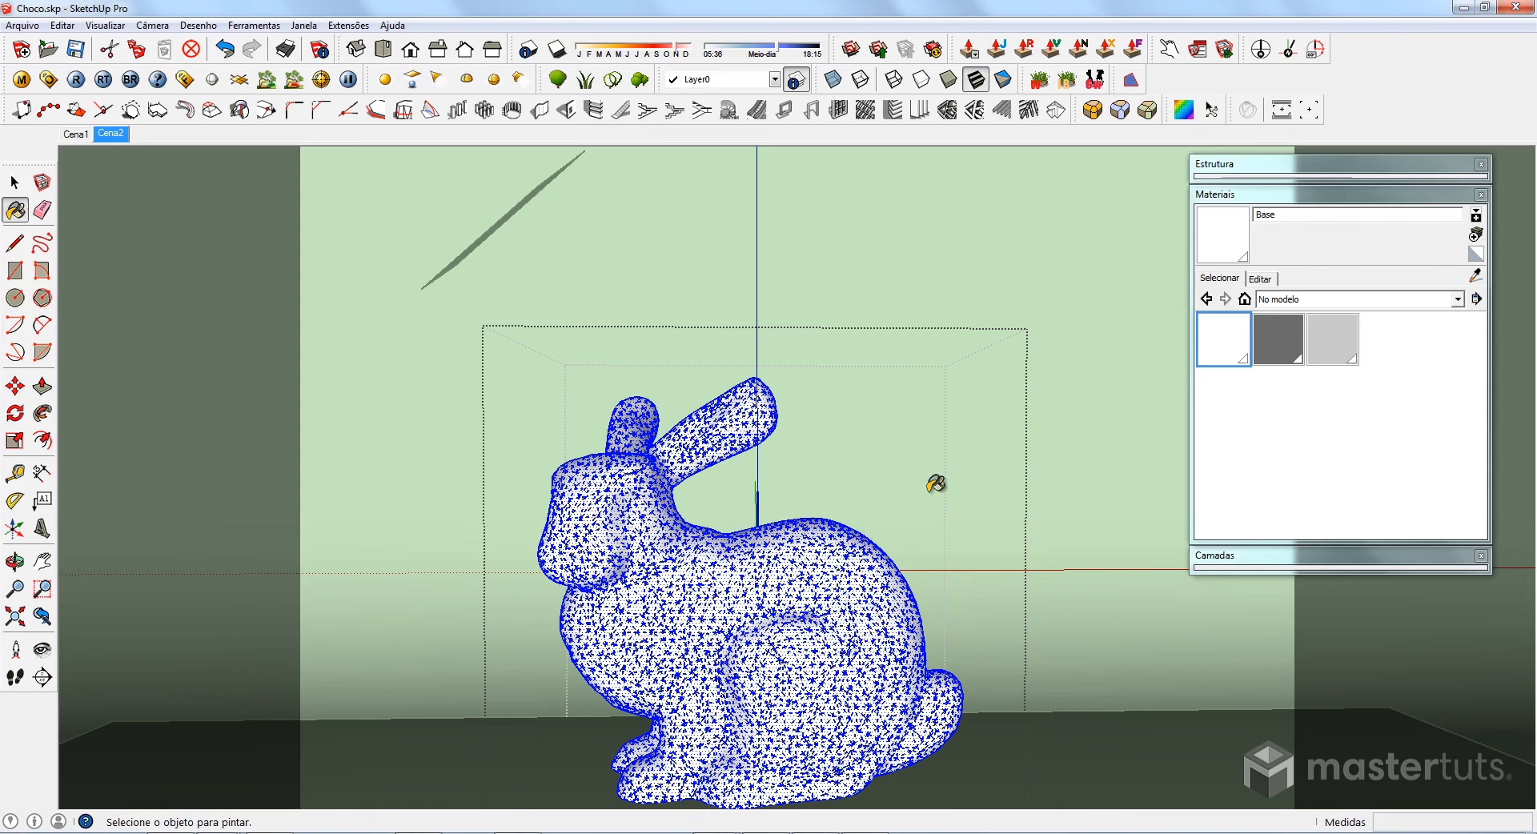
# Reverse the rabbit's faces, paint their other side with Base, and reverse the faces back.
pyautogui.rightClick(743, 576)
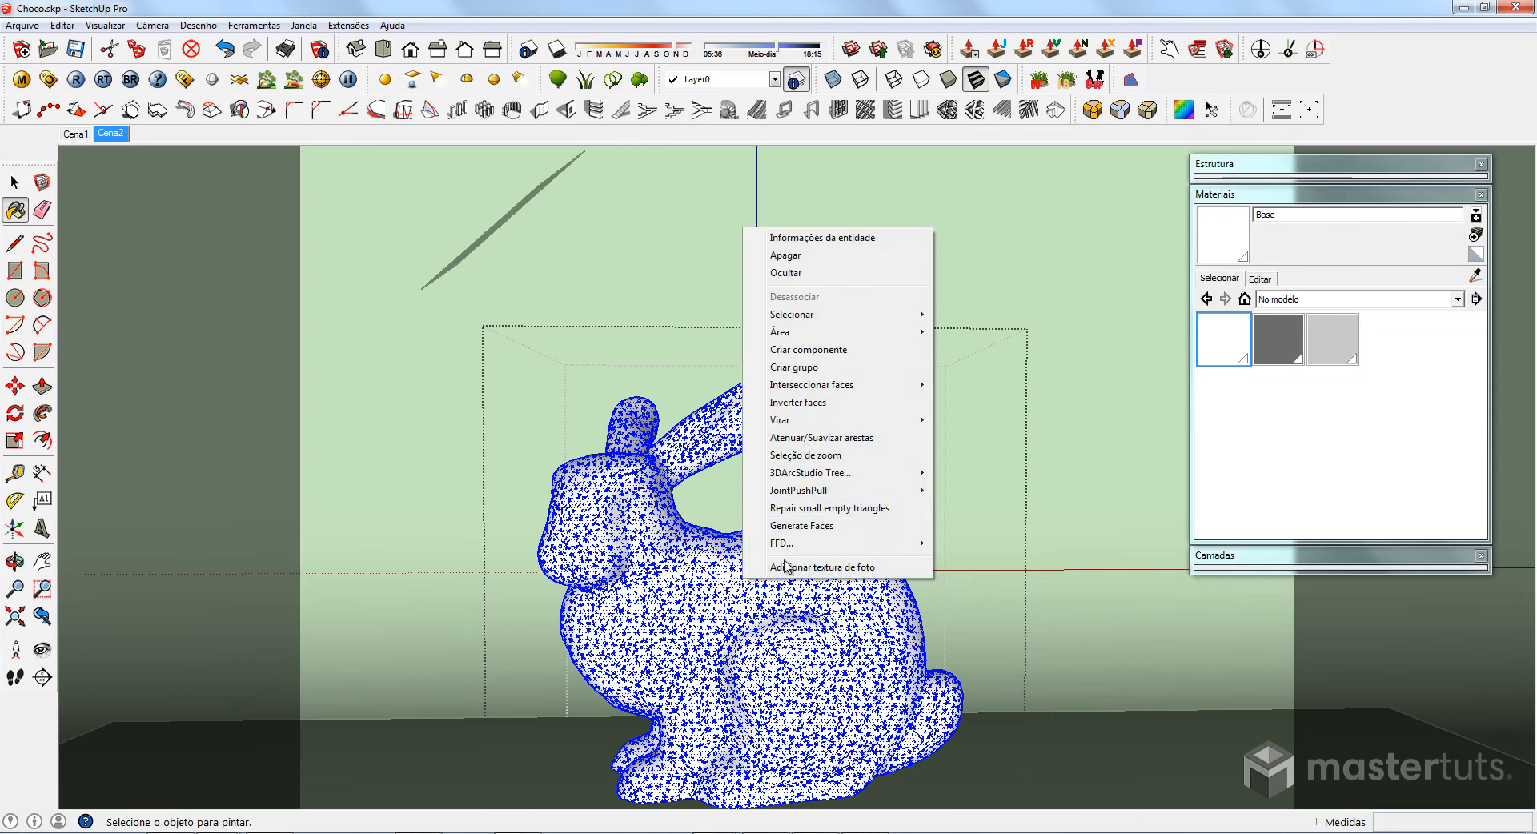
pyautogui.click(797, 402)
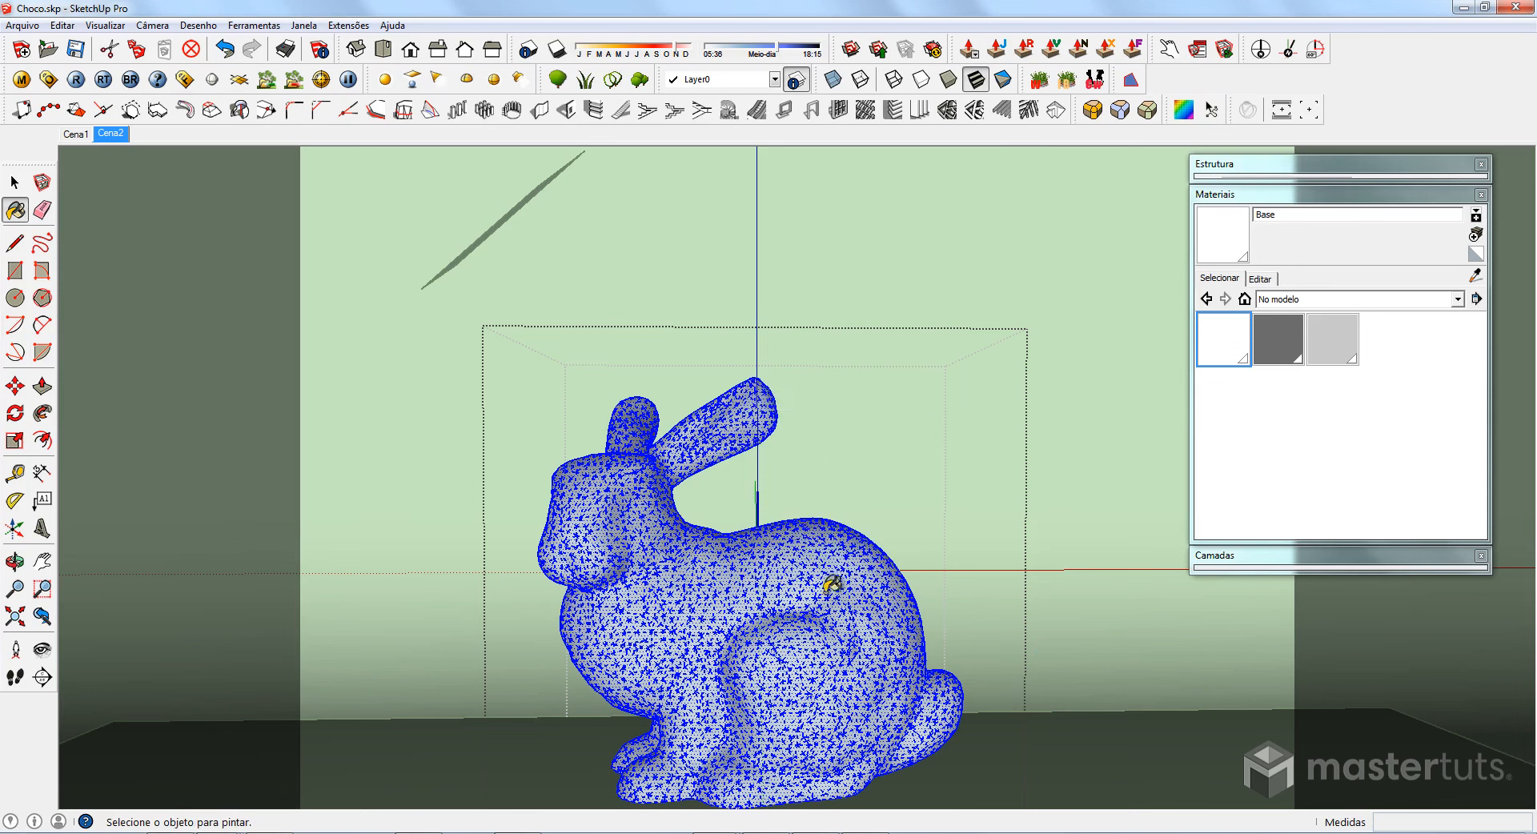
pyautogui.click(759, 578)
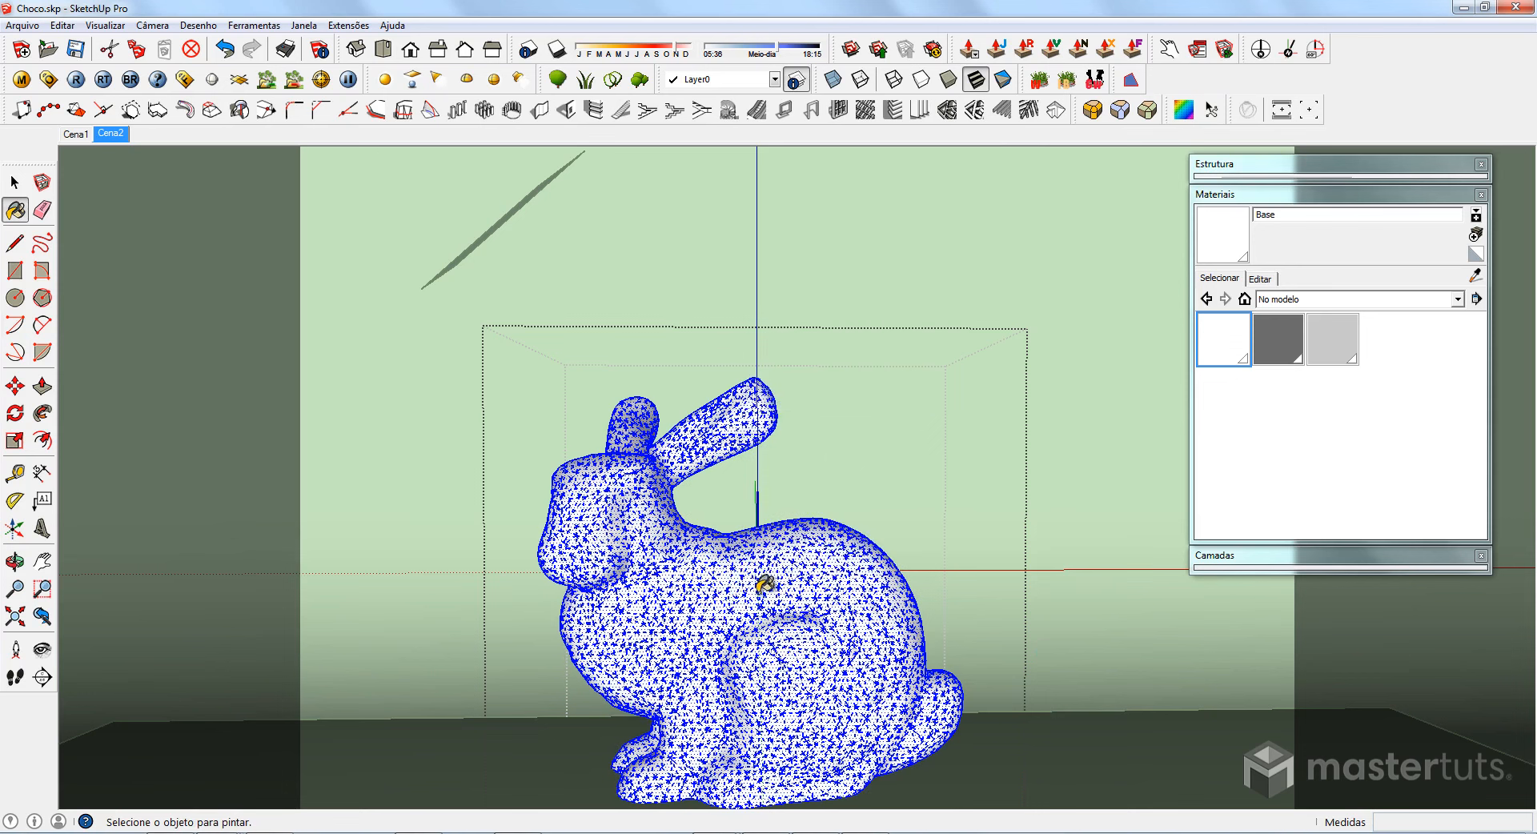
pyautogui.rightClick(728, 585)
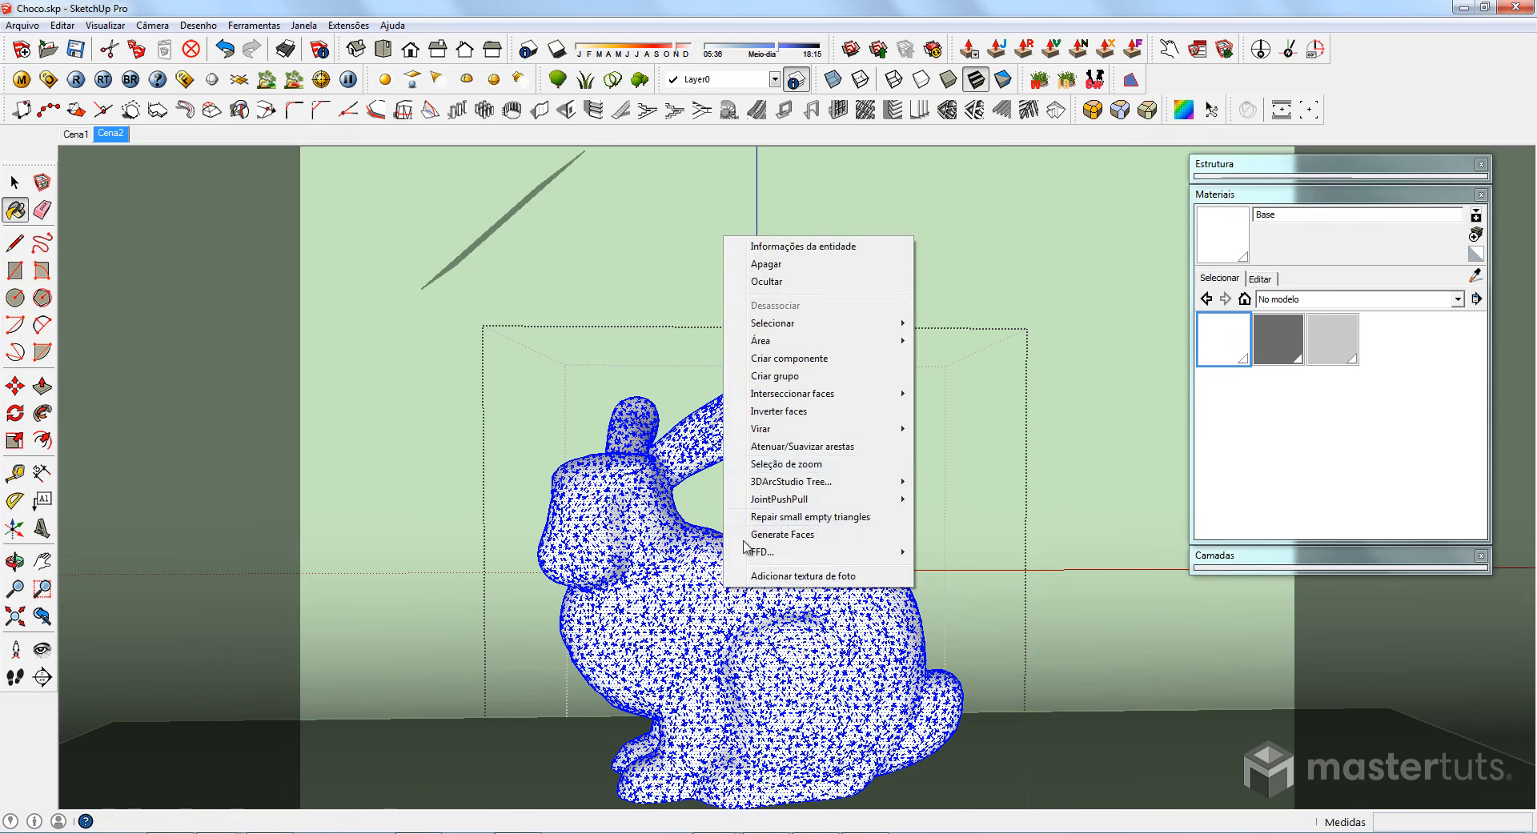
pyautogui.click(808, 412)
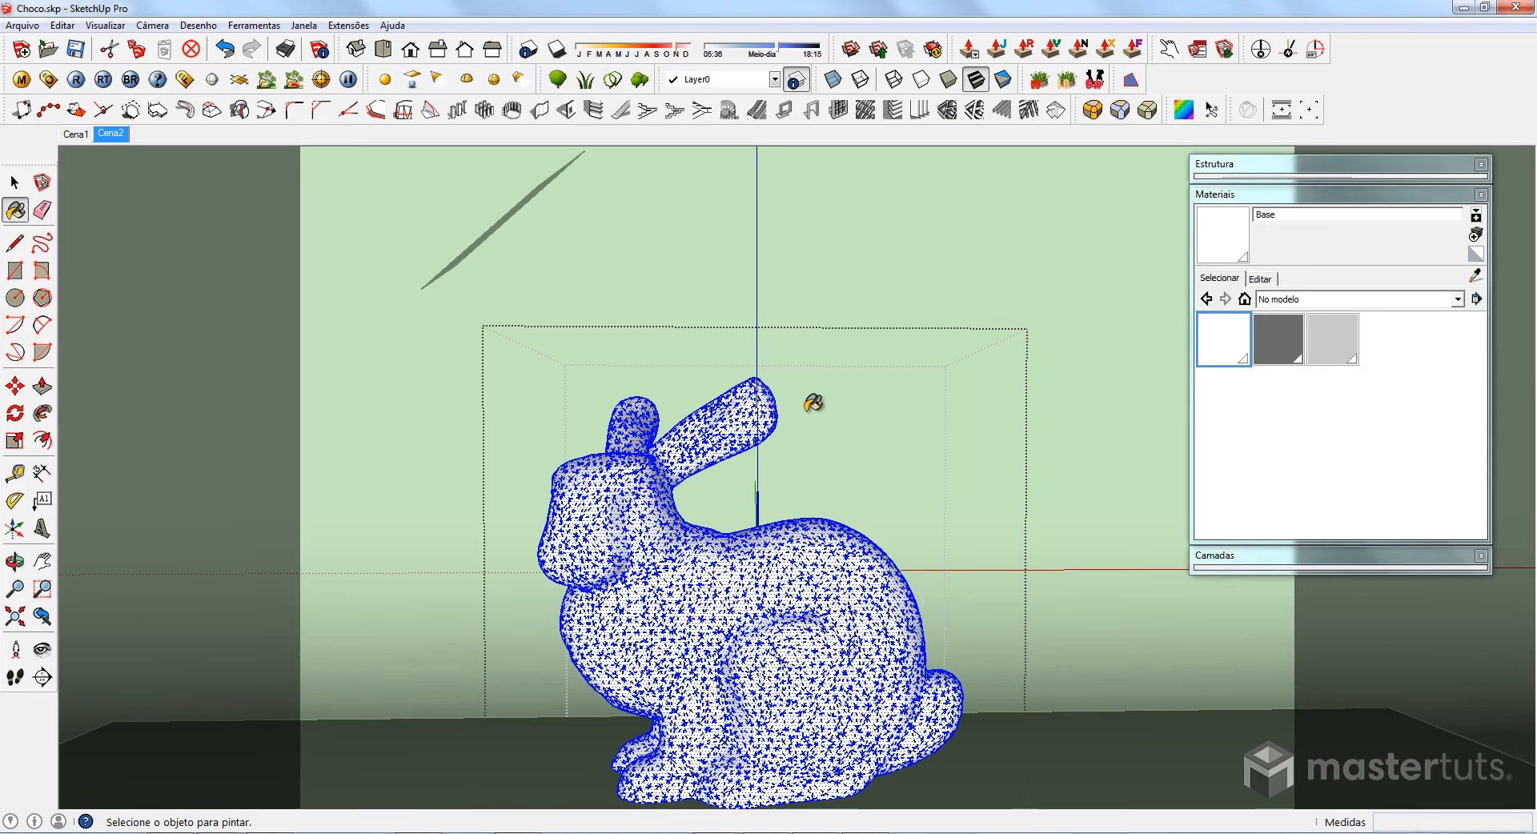
# Open the V-Ray material editor and set the Base material's diffuse transparency color to white.
pyautogui.click(21, 79)
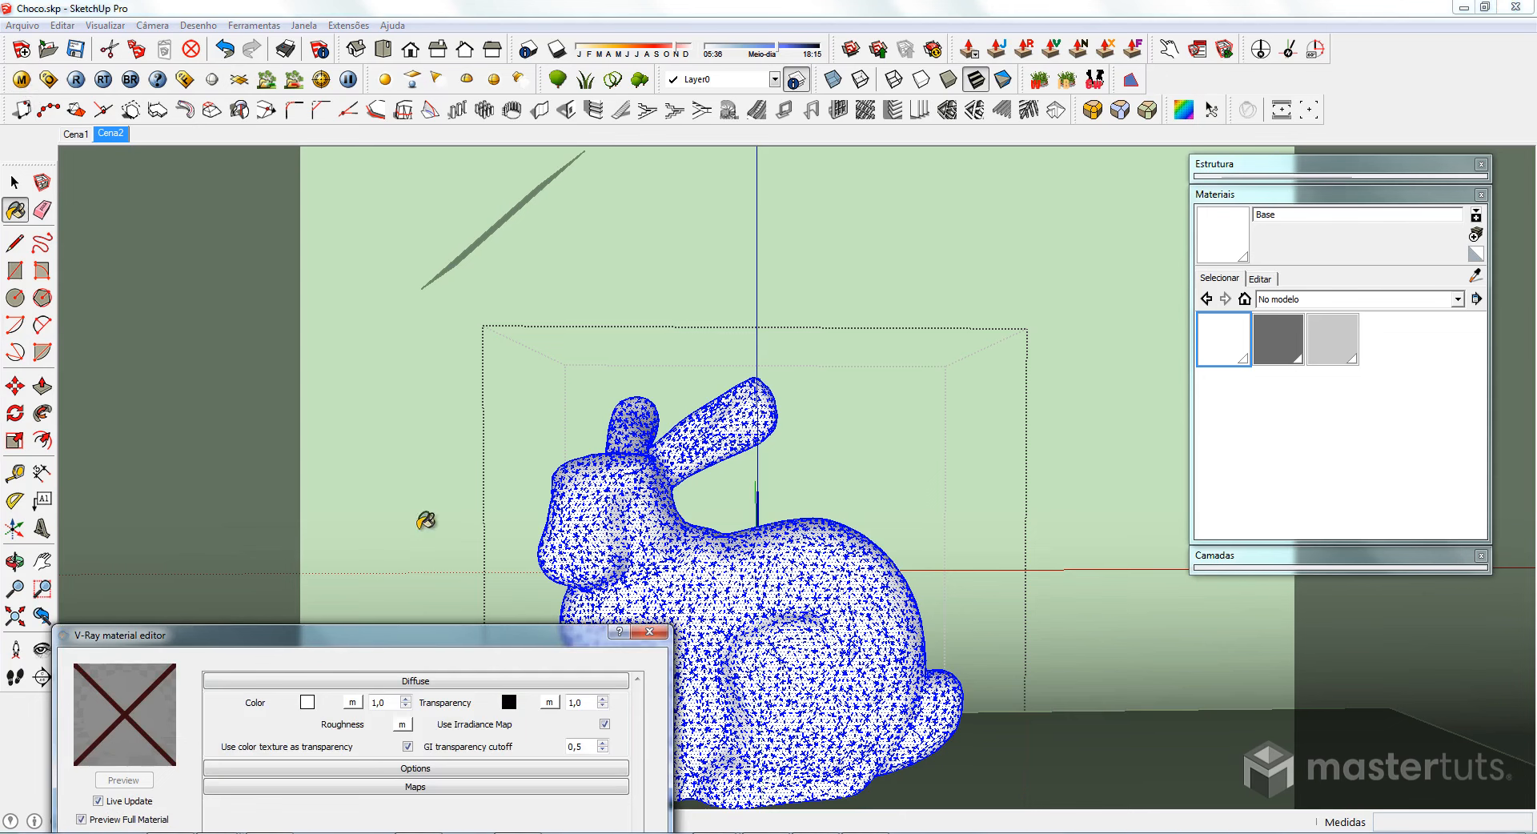
pyautogui.moveTo(394, 638); pyautogui.dragTo(373, 190)
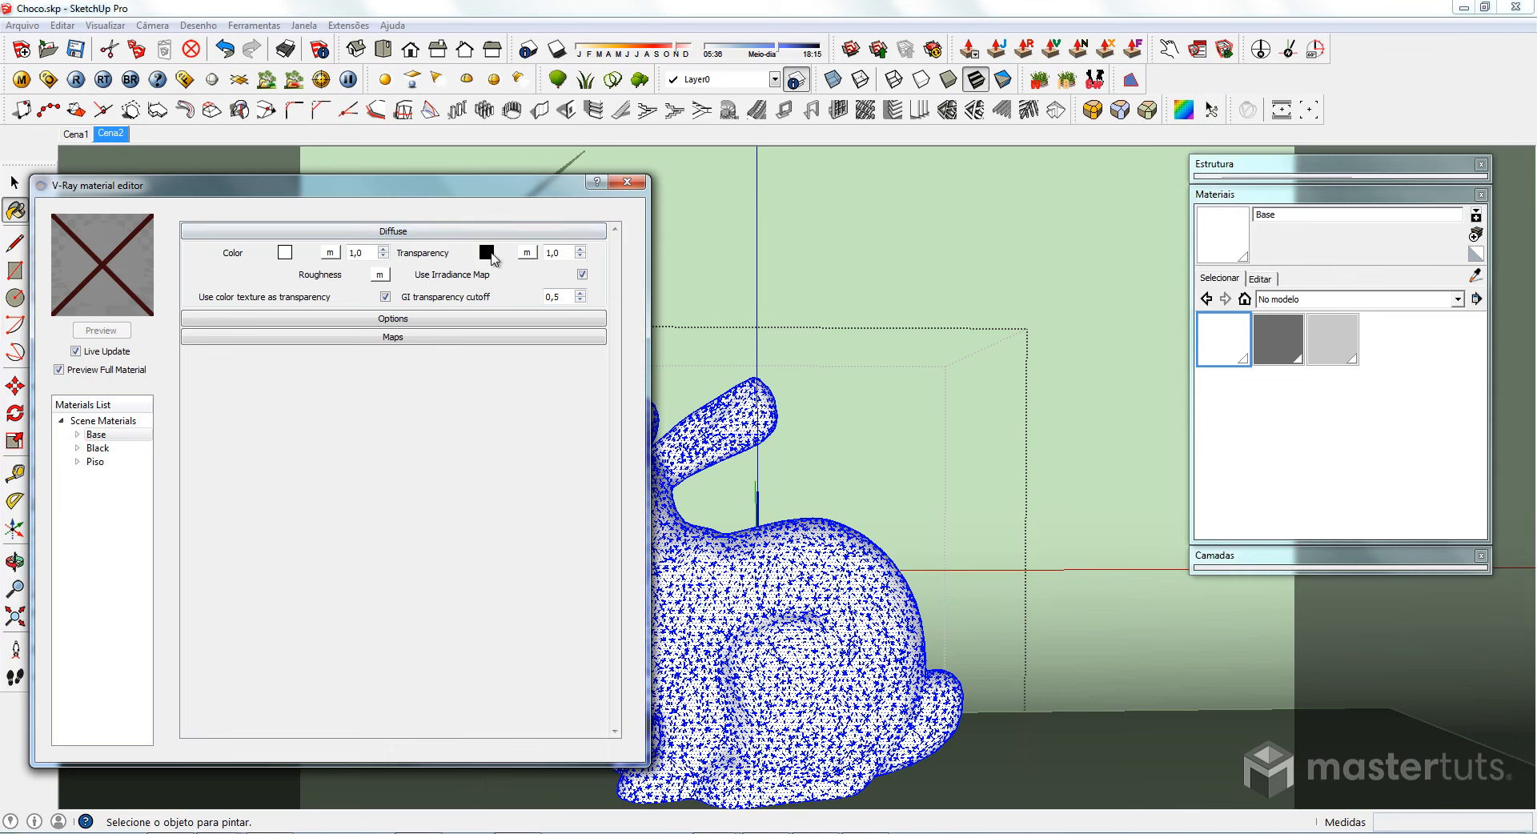
pyautogui.click(489, 253)
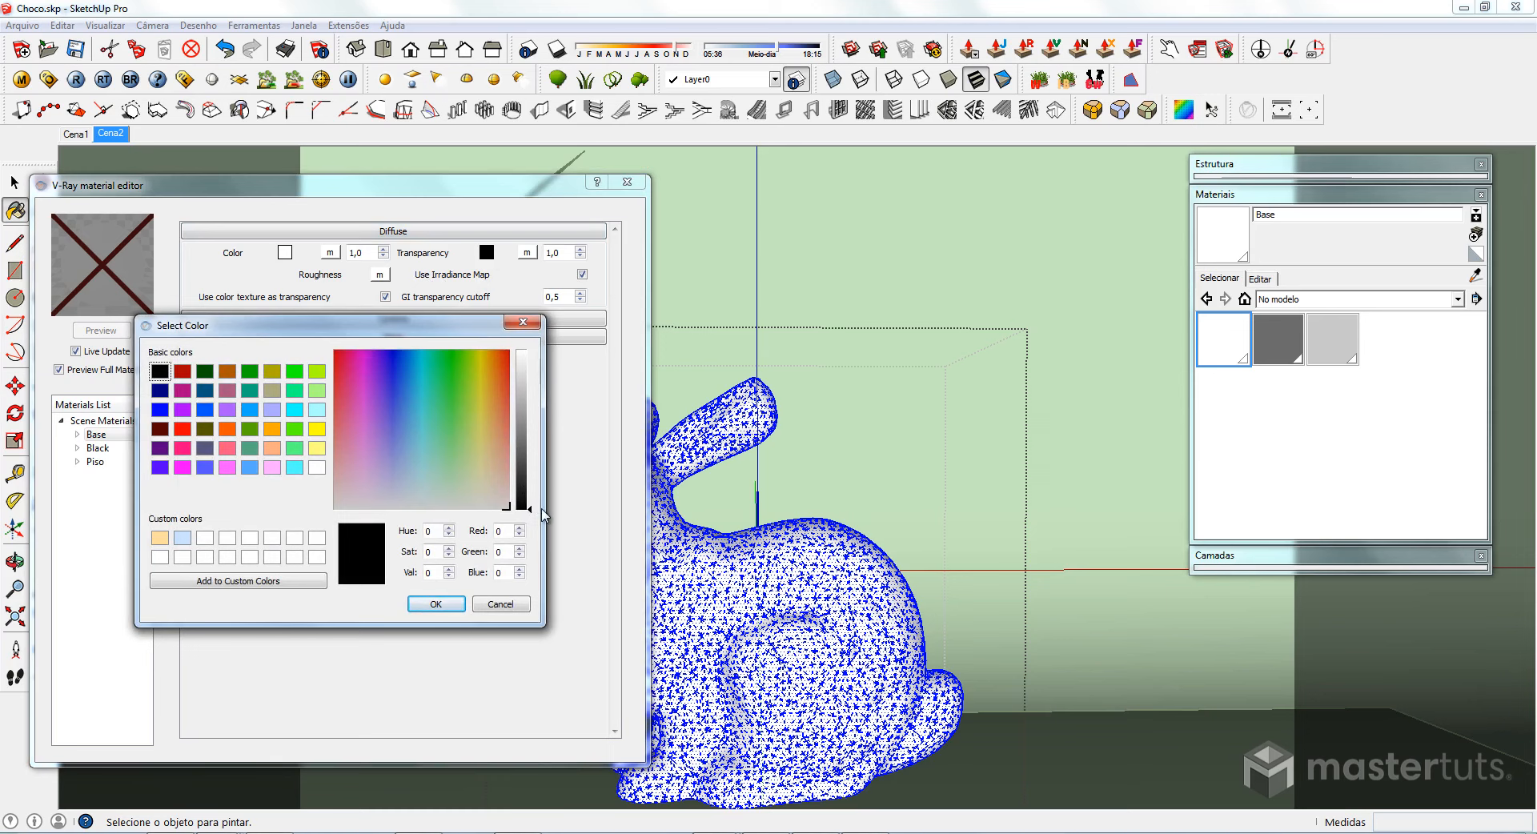
pyautogui.moveTo(533, 504); pyautogui.dragTo(536, 352)
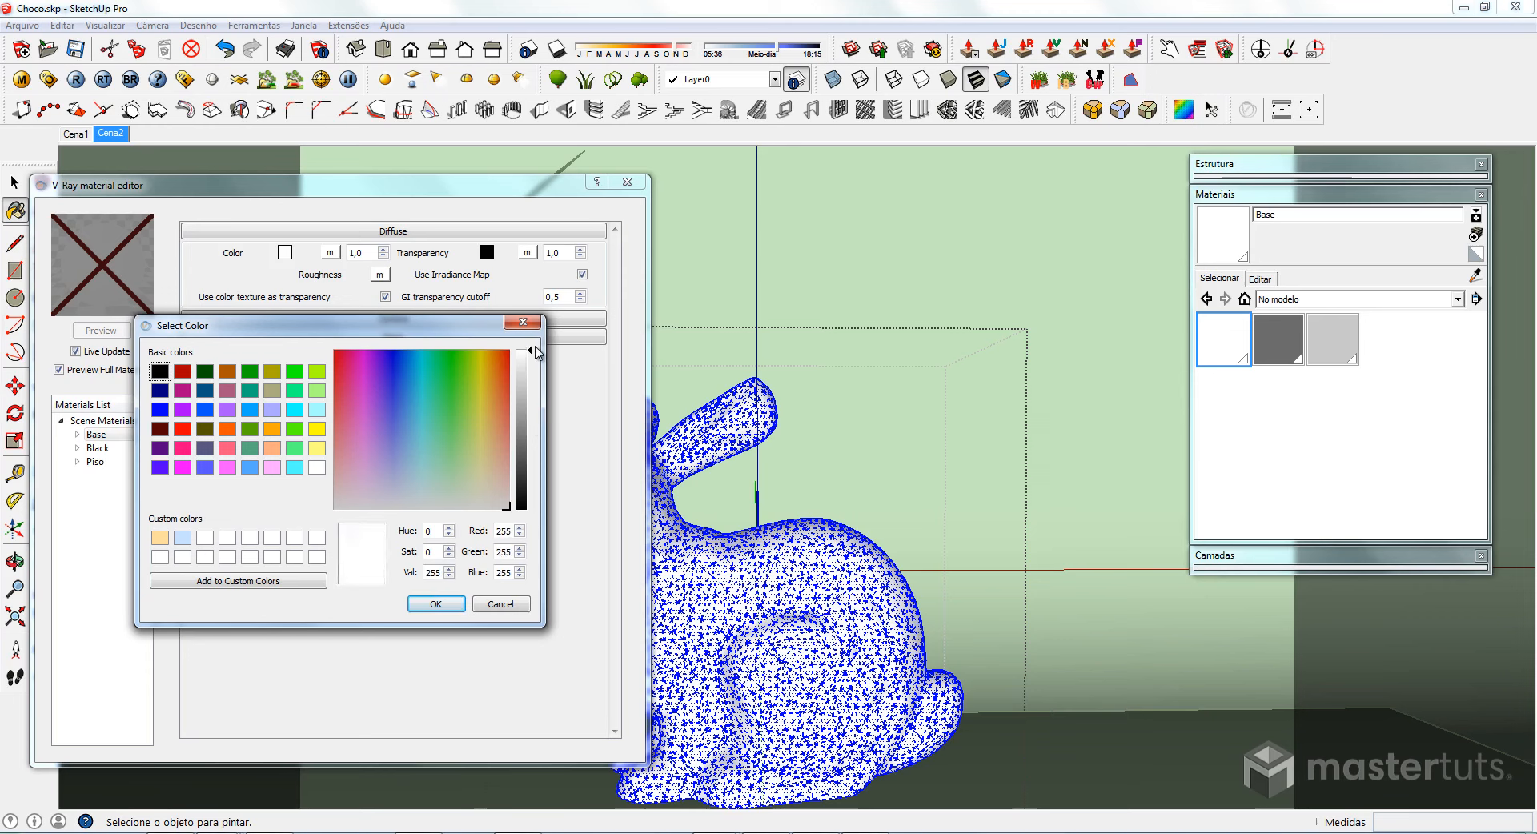
pyautogui.click(436, 606)
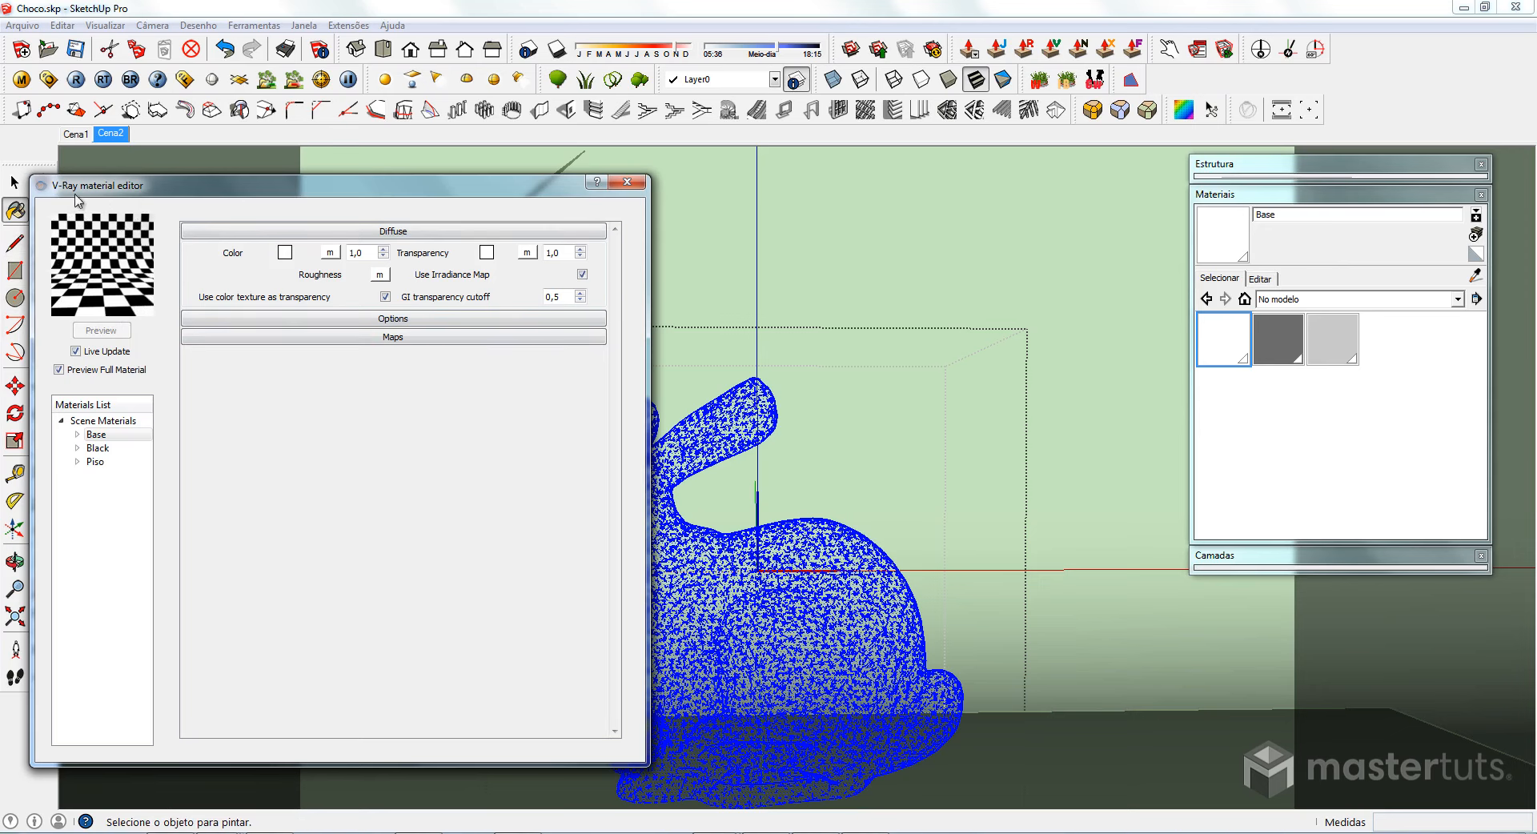
# Deselect the rabbit, examine its transparency from other angles, and return to the Cena2 scene view.
pyautogui.click(14, 183)
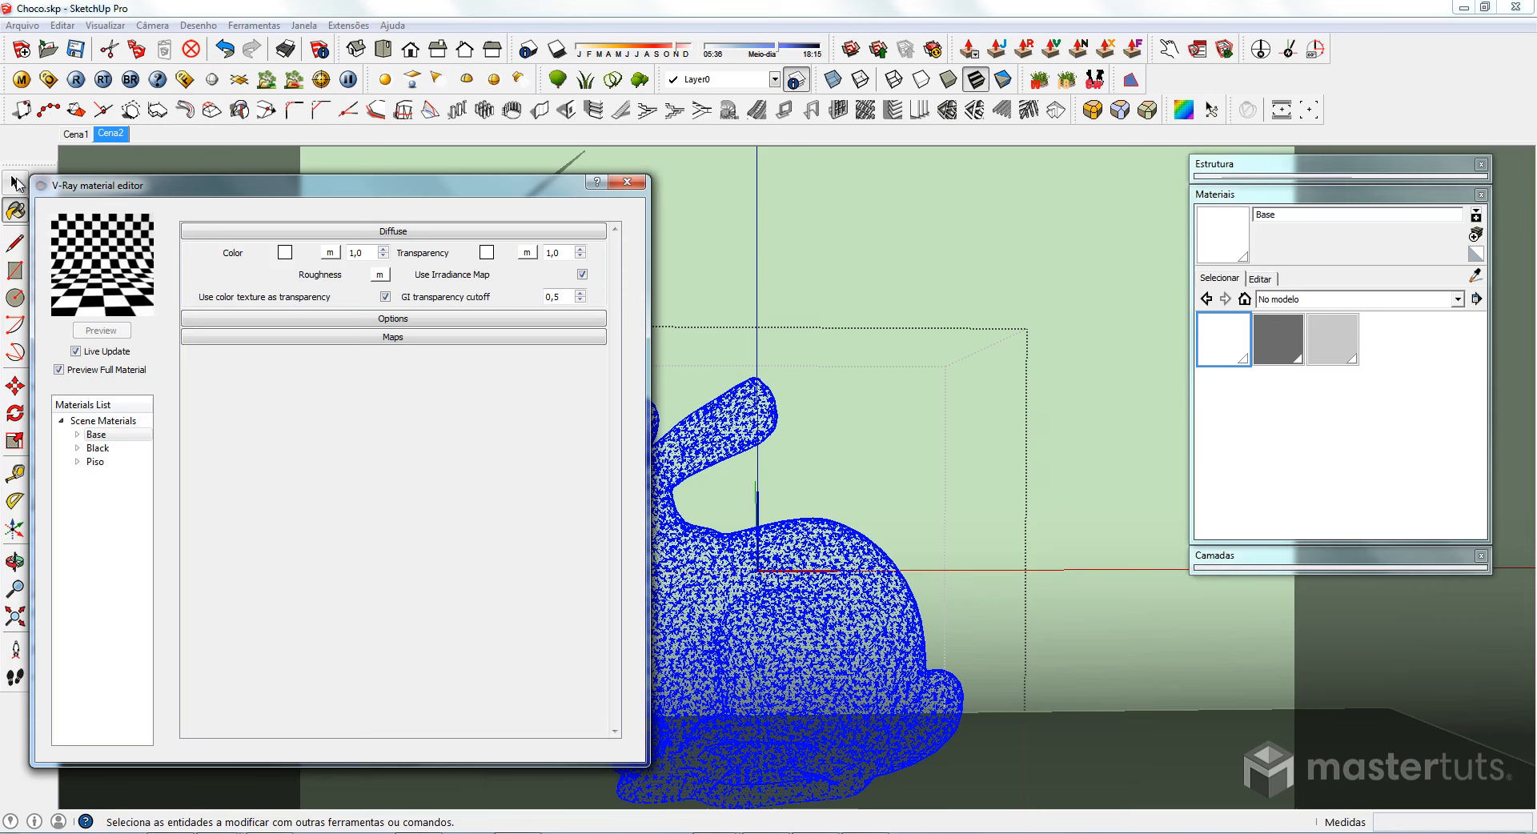
pyautogui.click(1115, 400)
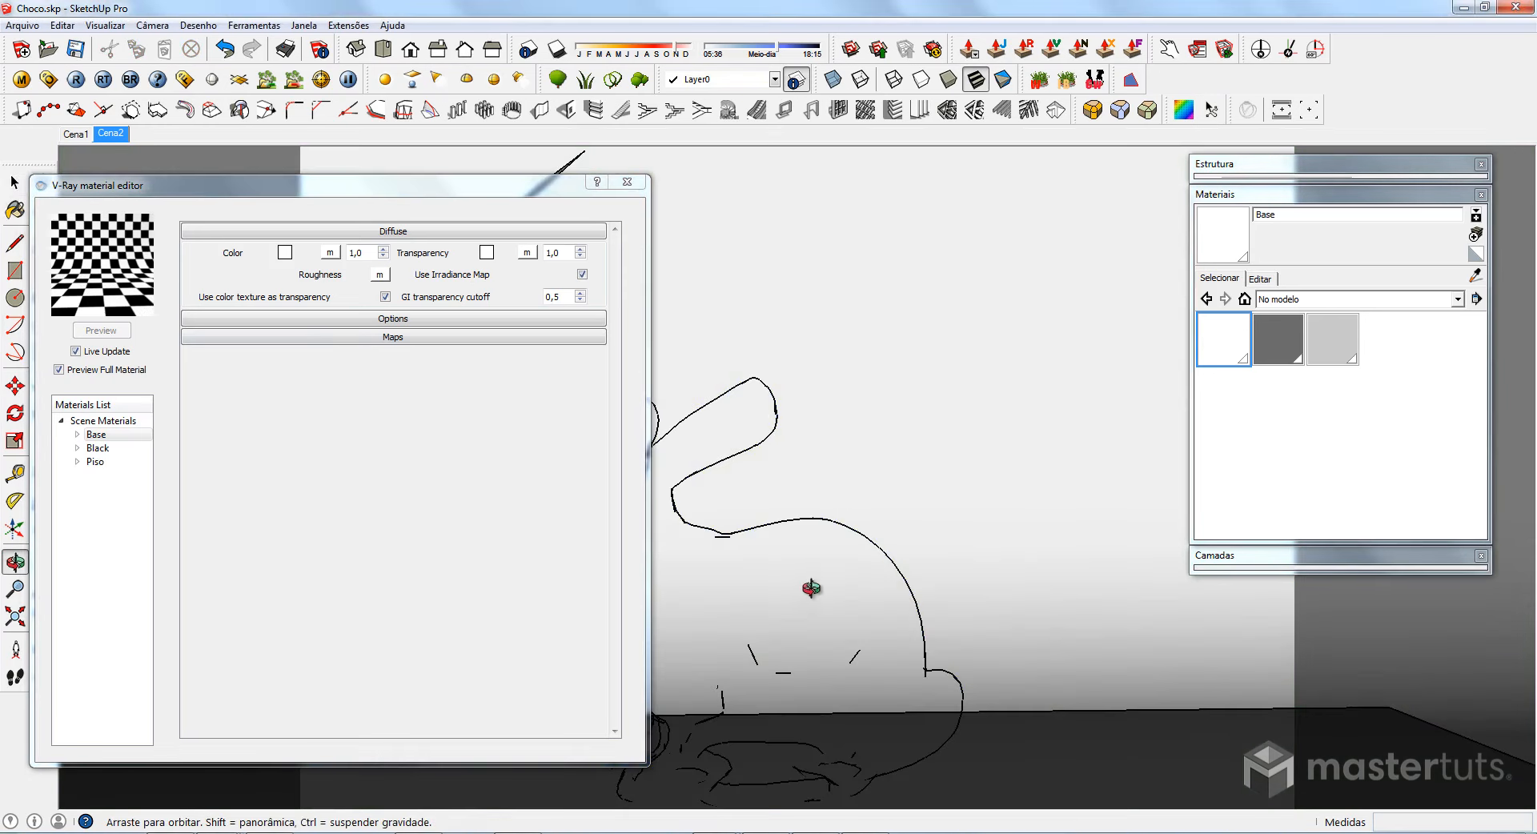
pyautogui.moveTo(810, 590); pyautogui.dragTo(929, 568, button='middle')
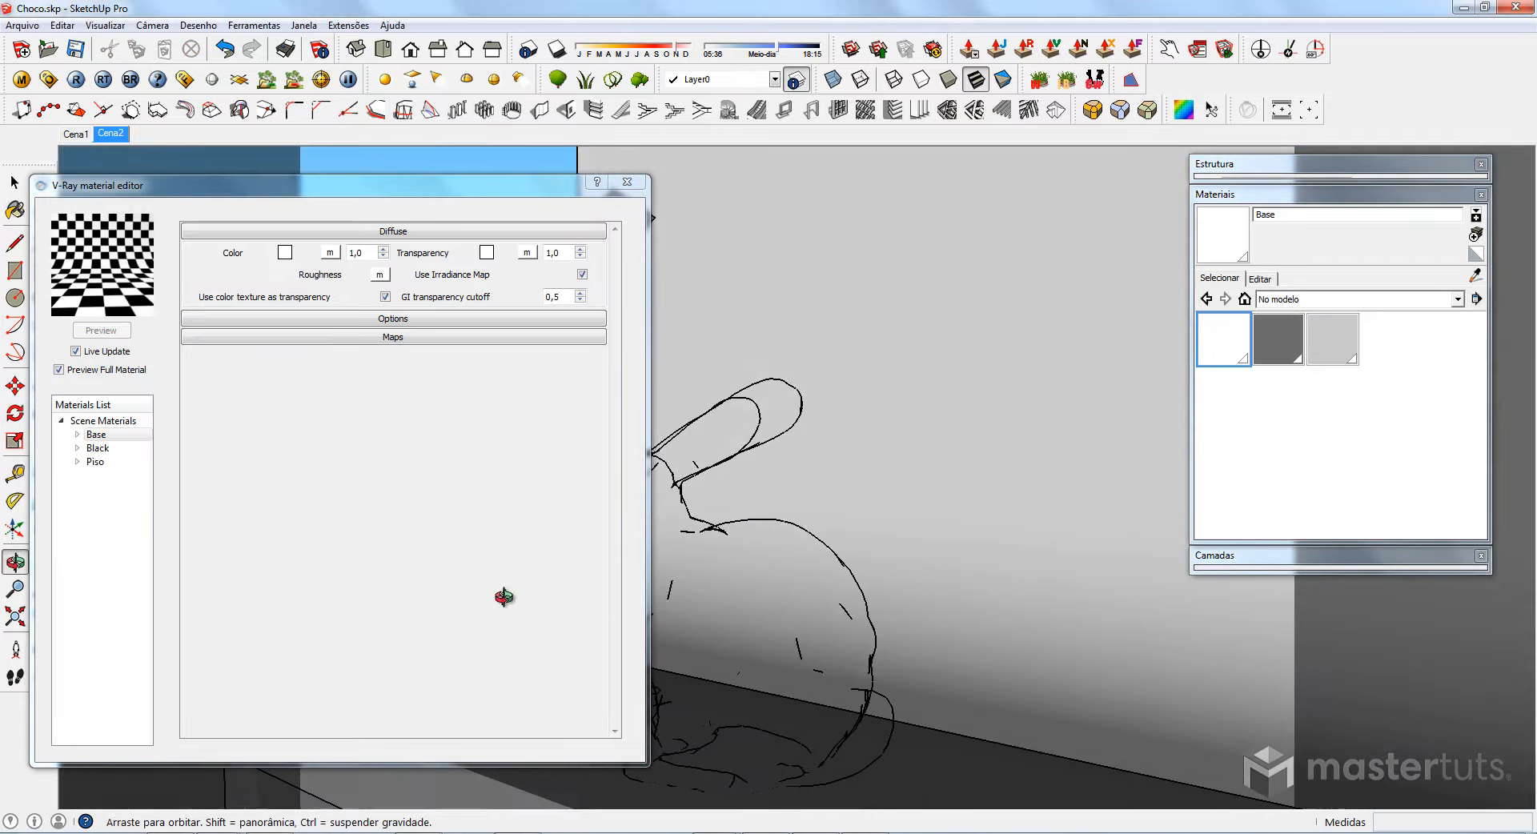
pyautogui.moveTo(1081, 559)
pyautogui.mouseDown(button='middle')
pyautogui.moveTo(803, 569)
pyautogui.moveTo(937, 574)
pyautogui.moveTo(1249, 473)
pyautogui.moveTo(926, 621)
pyautogui.moveTo(1126, 628)
pyautogui.moveTo(1109, 616)
pyautogui.mouseUp(button='middle')
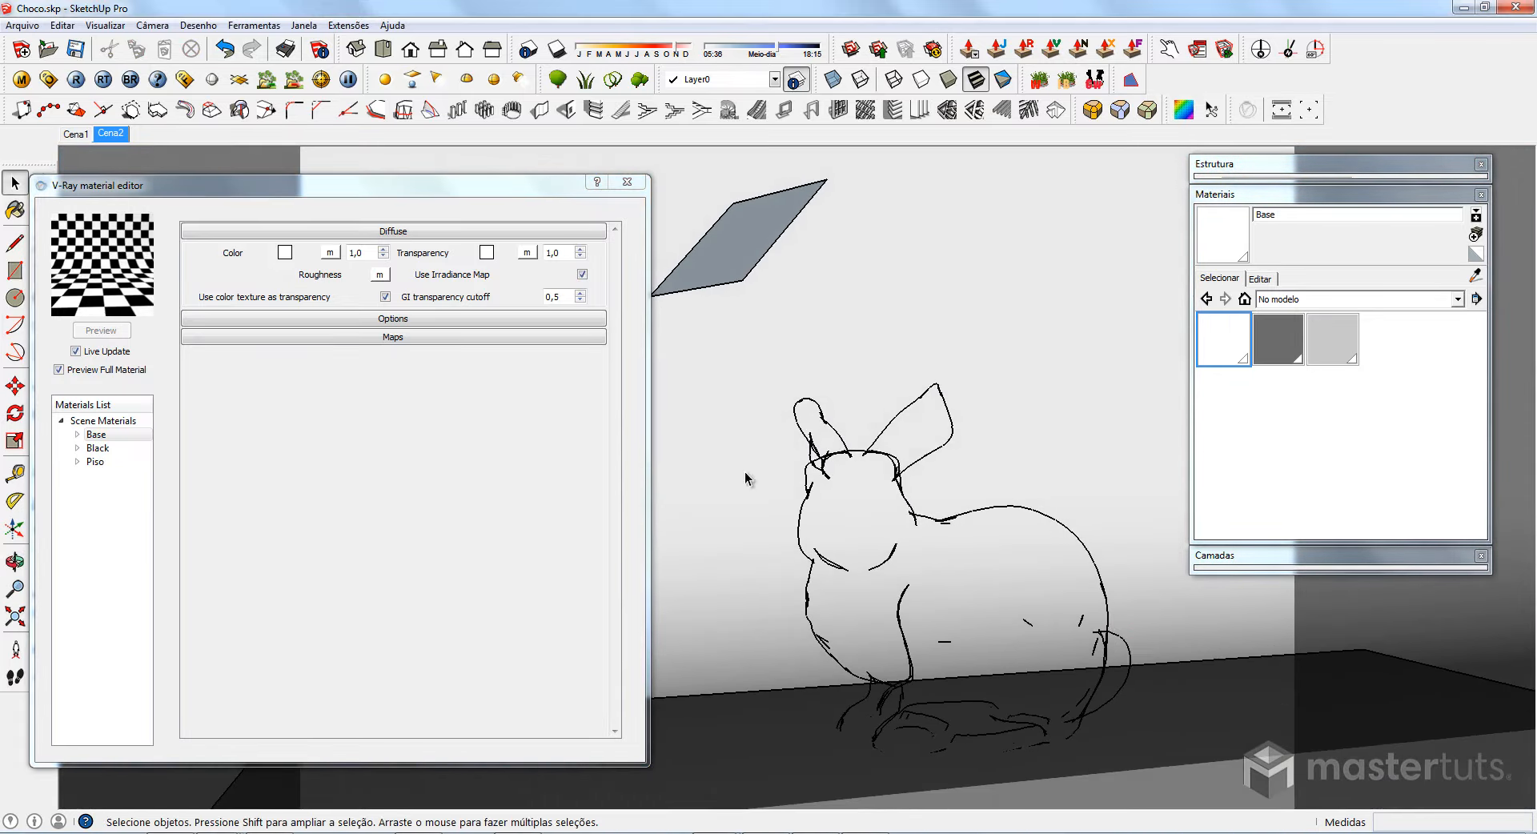
pyautogui.click(112, 135)
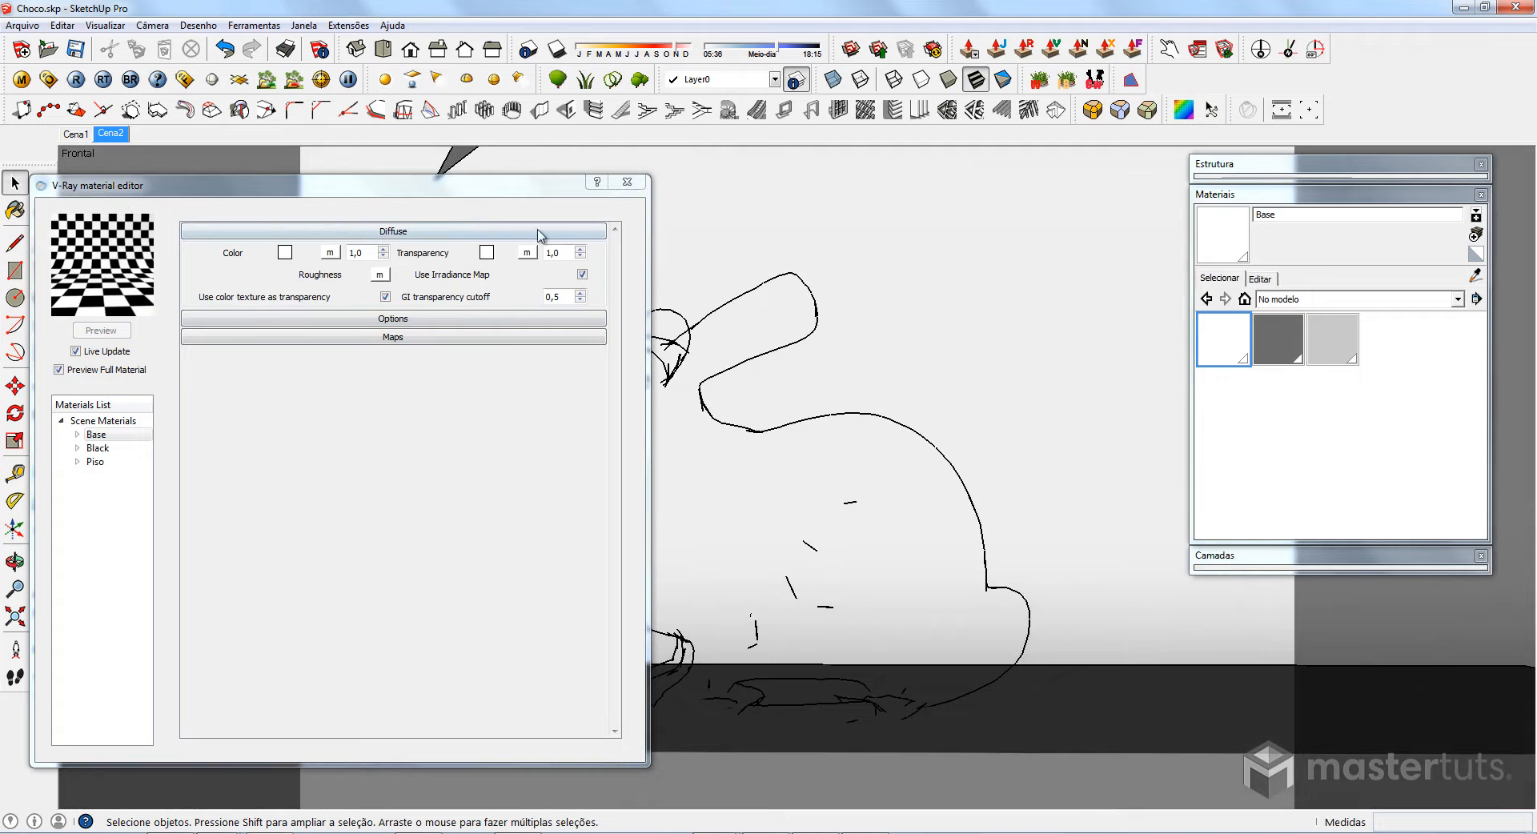
# Set the Base material's diffuse transparency color to black.
pyautogui.click(488, 253)
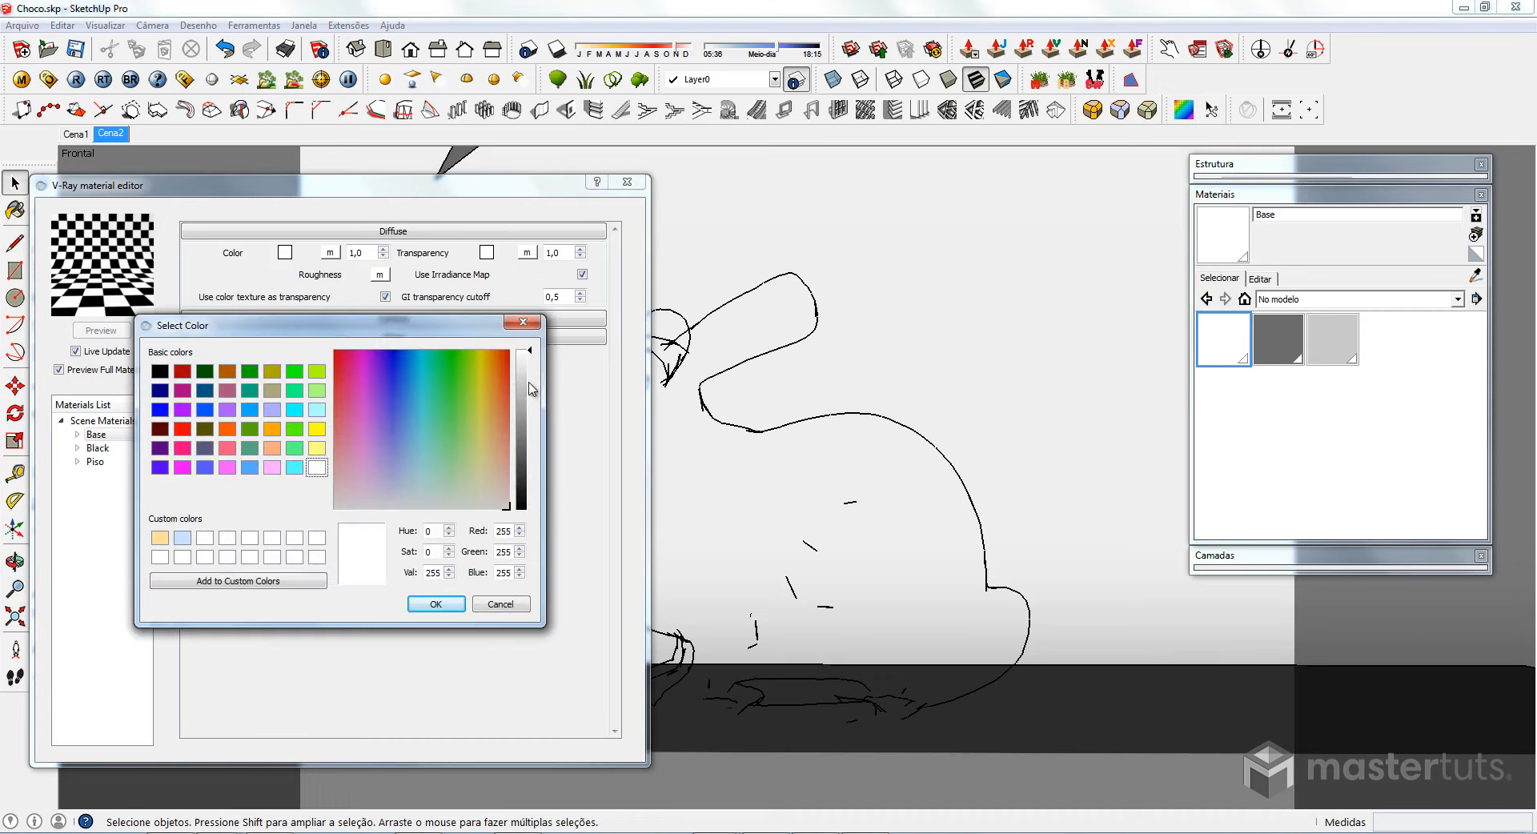
pyautogui.click(534, 395)
pyautogui.moveTo(534, 423); pyautogui.dragTo(534, 529)
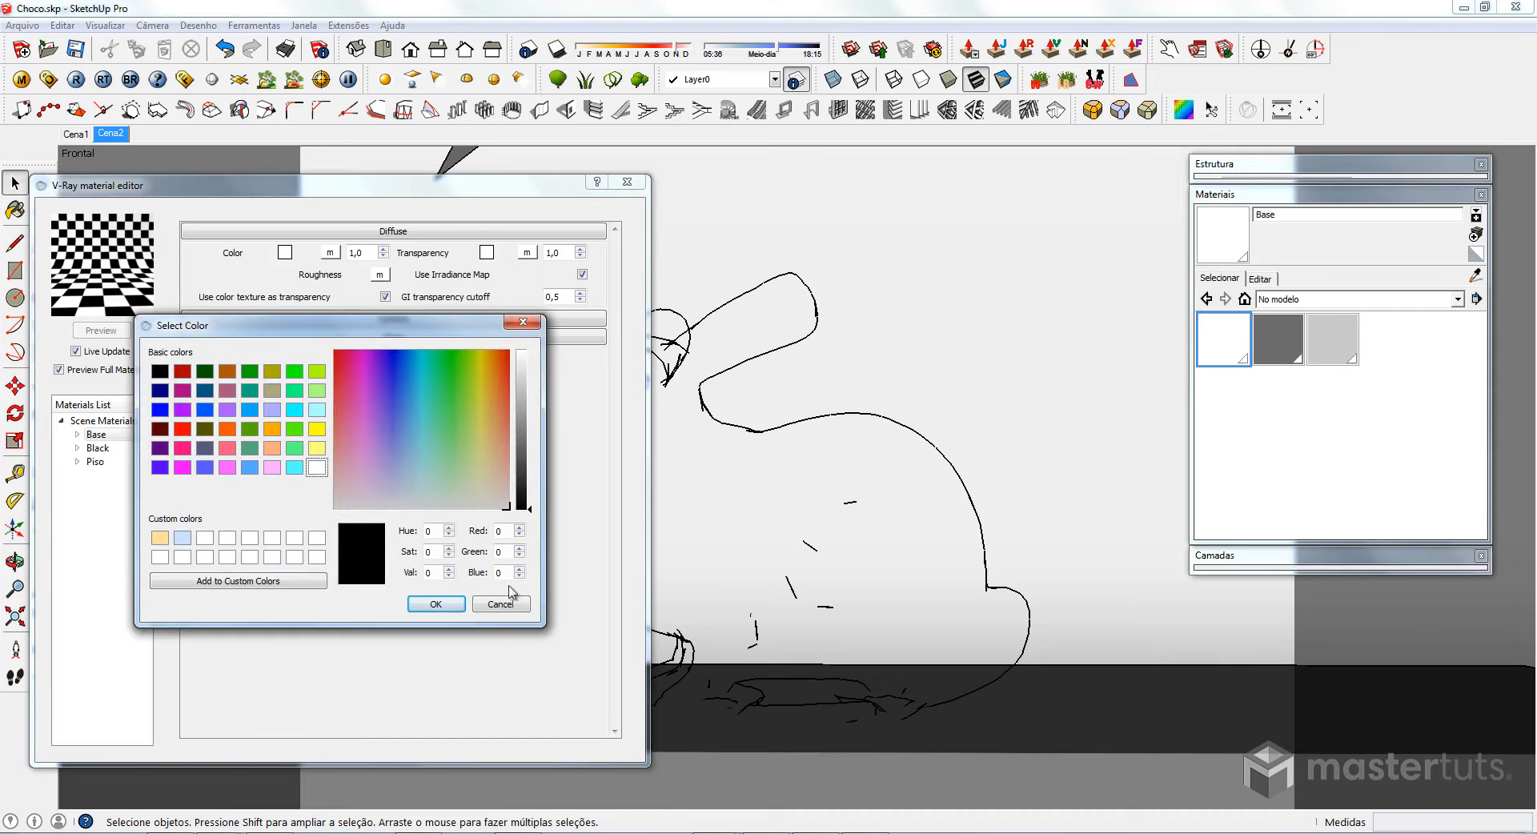
pyautogui.click(452, 605)
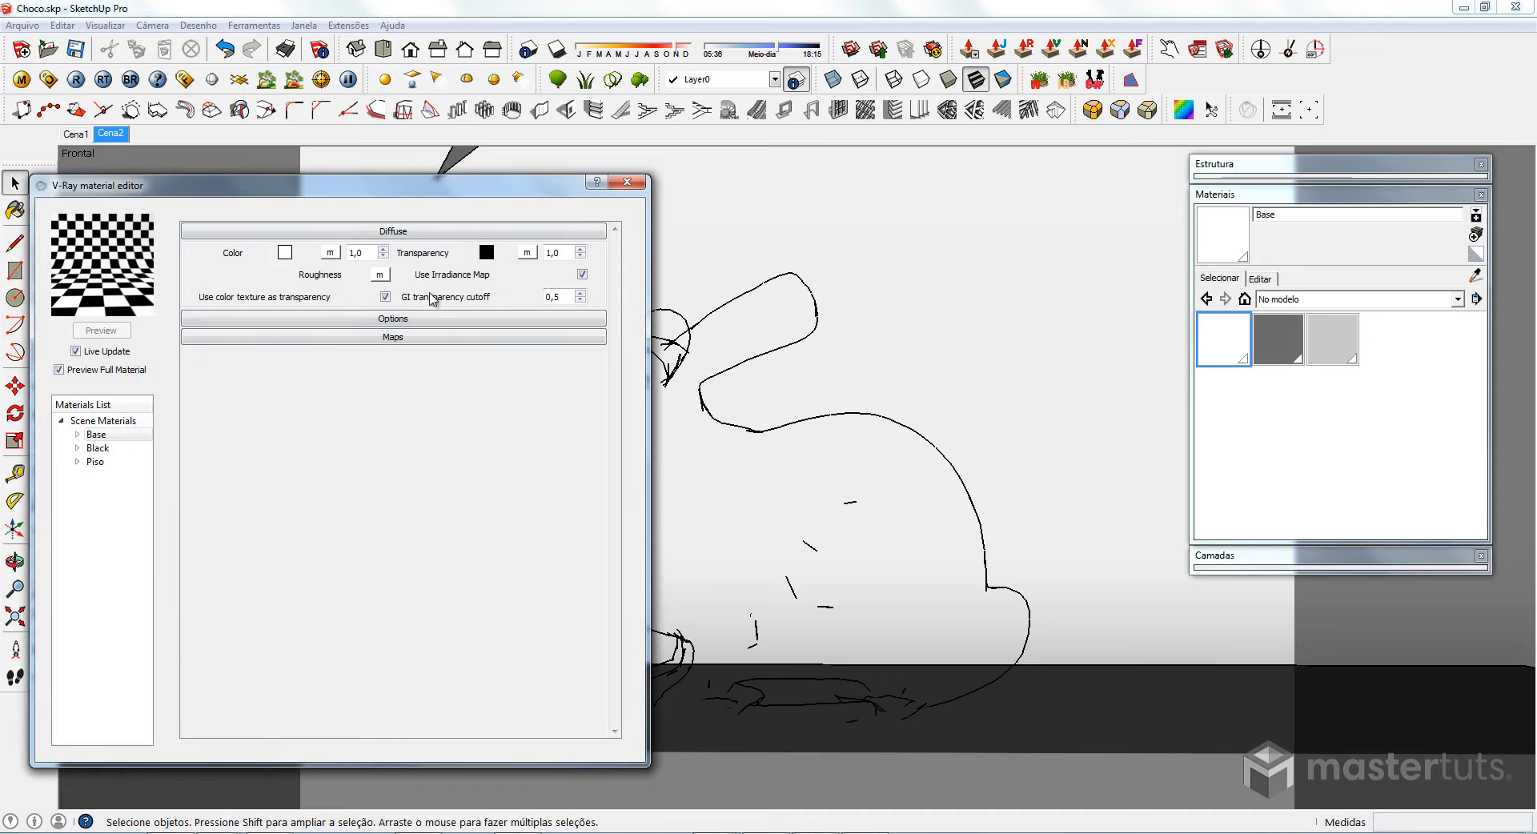
# Assign a TexAColor map with a white color to the Base material's diffuse transparency.
pyautogui.click(527, 253)
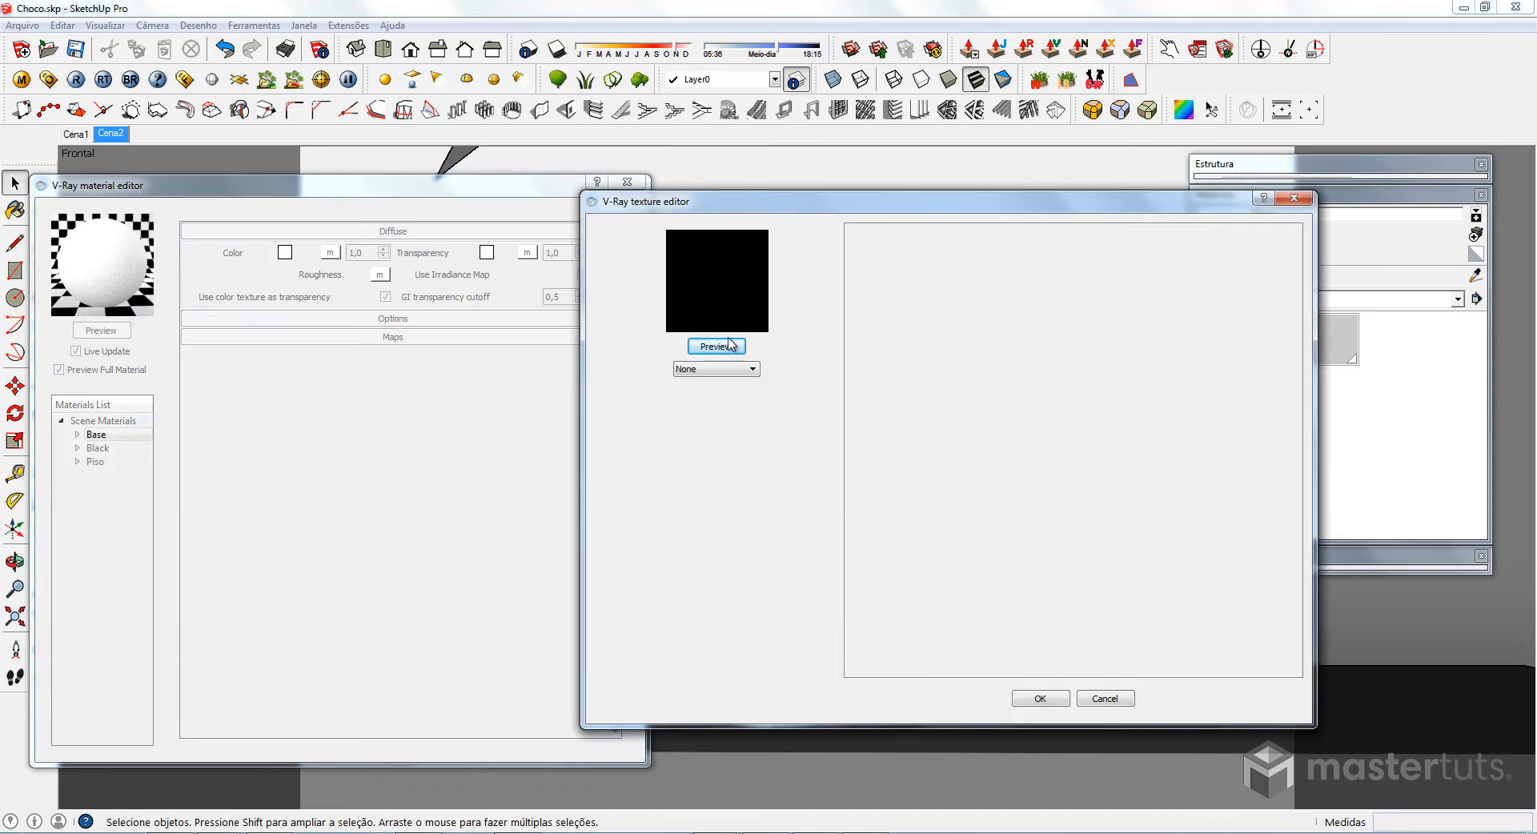
pyautogui.click(749, 373)
pyautogui.click(709, 391)
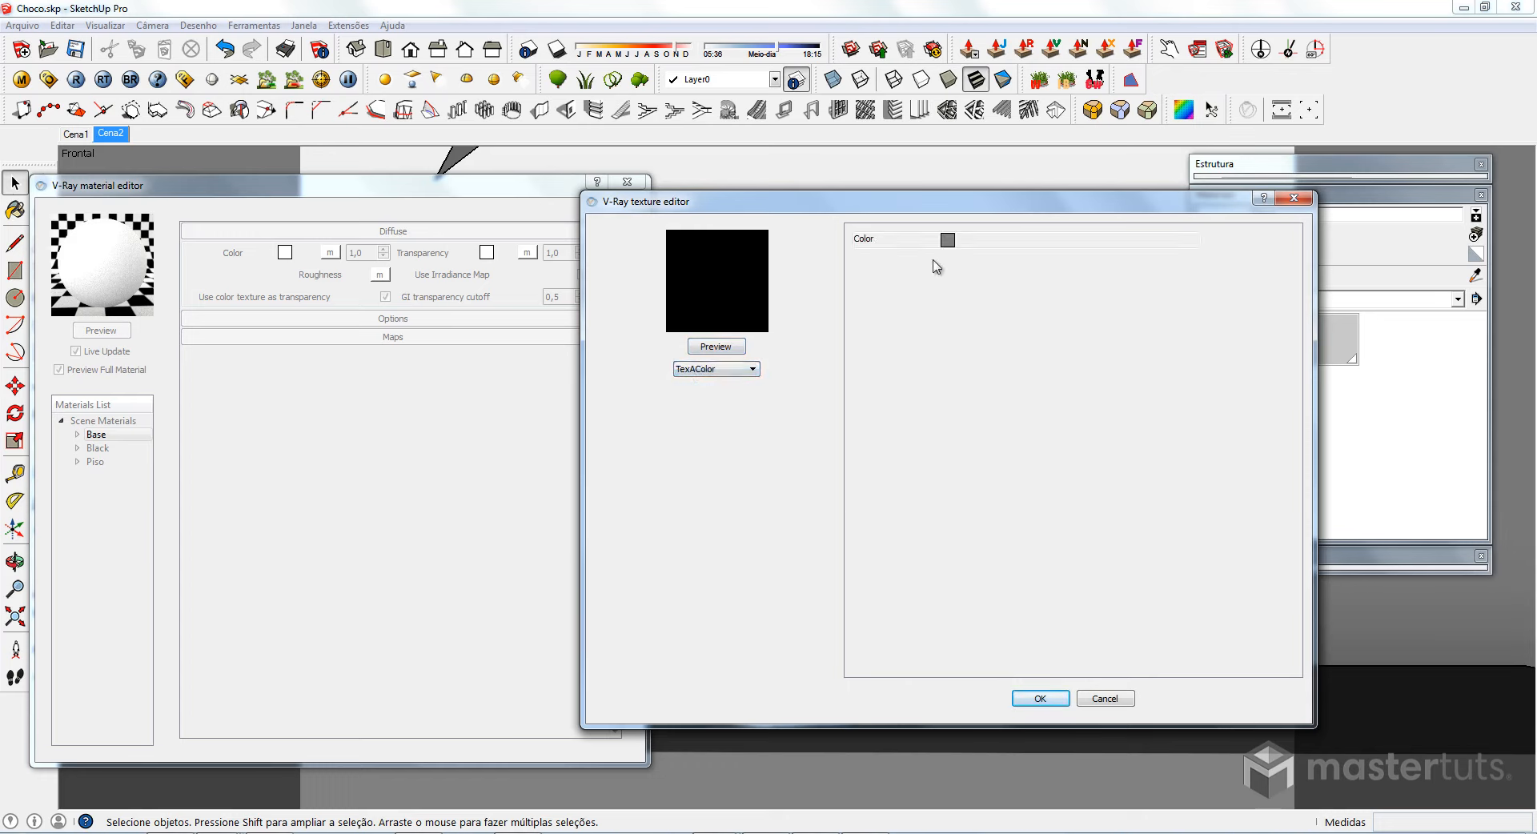
pyautogui.click(947, 241)
pyautogui.moveTo(1134, 385); pyautogui.dragTo(1129, 320)
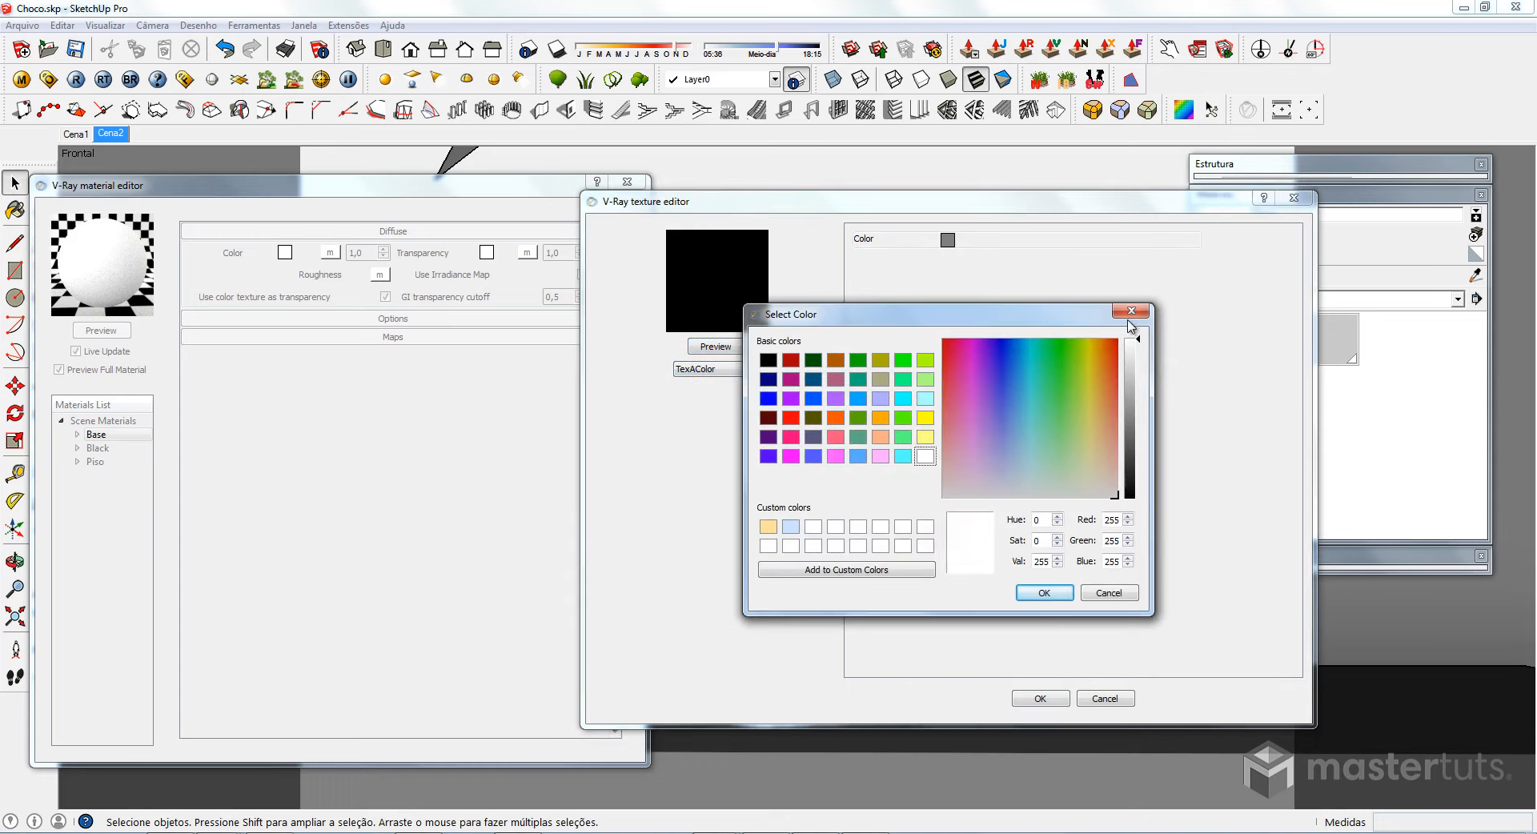
pyautogui.click(1043, 592)
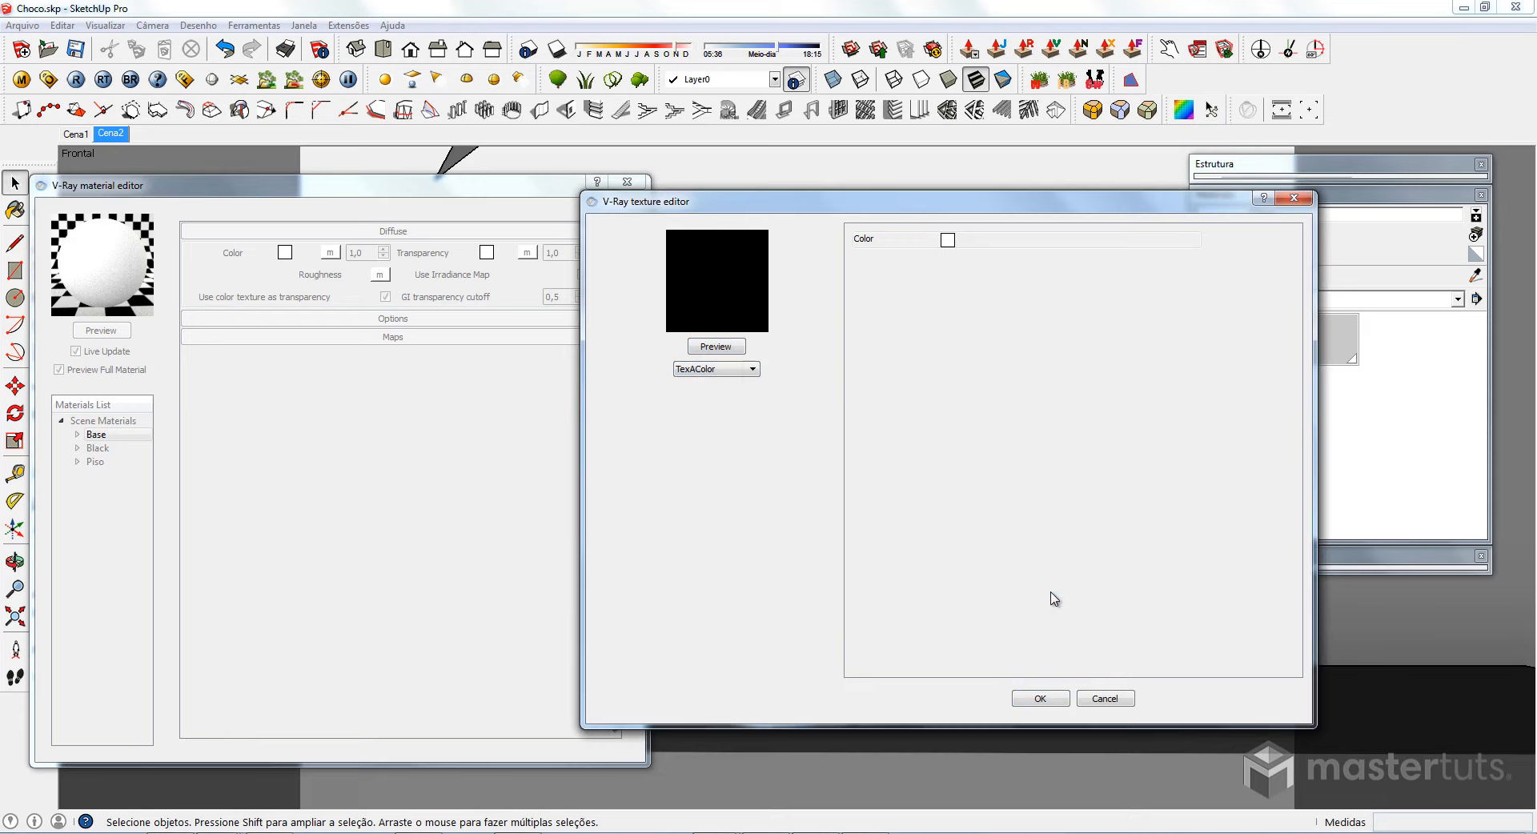
pyautogui.click(1039, 700)
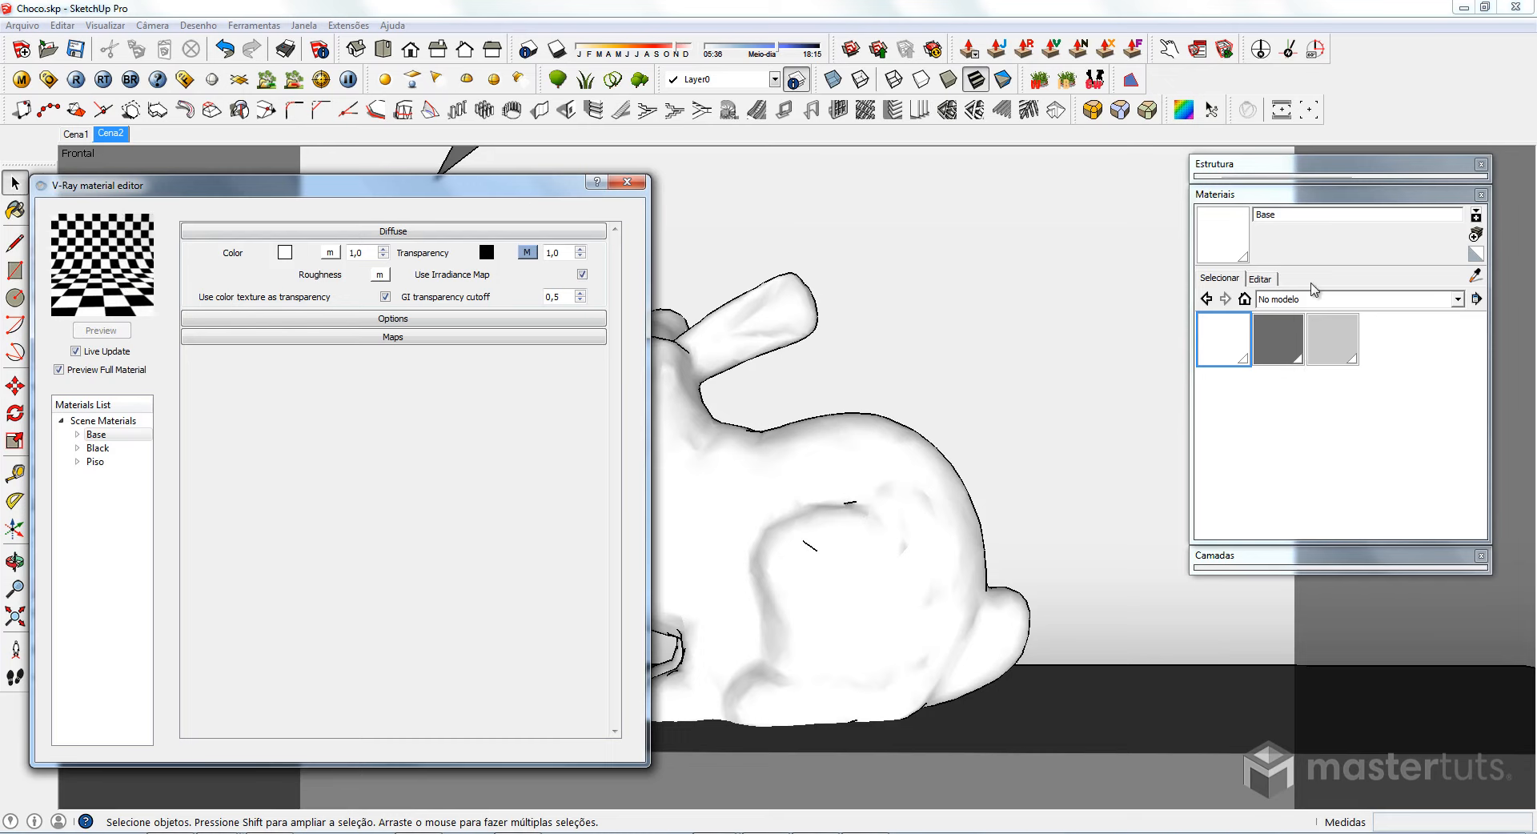
# Lower the SketchUp opacity of Base to 48, and adjust it to 68.
pyautogui.click(1263, 280)
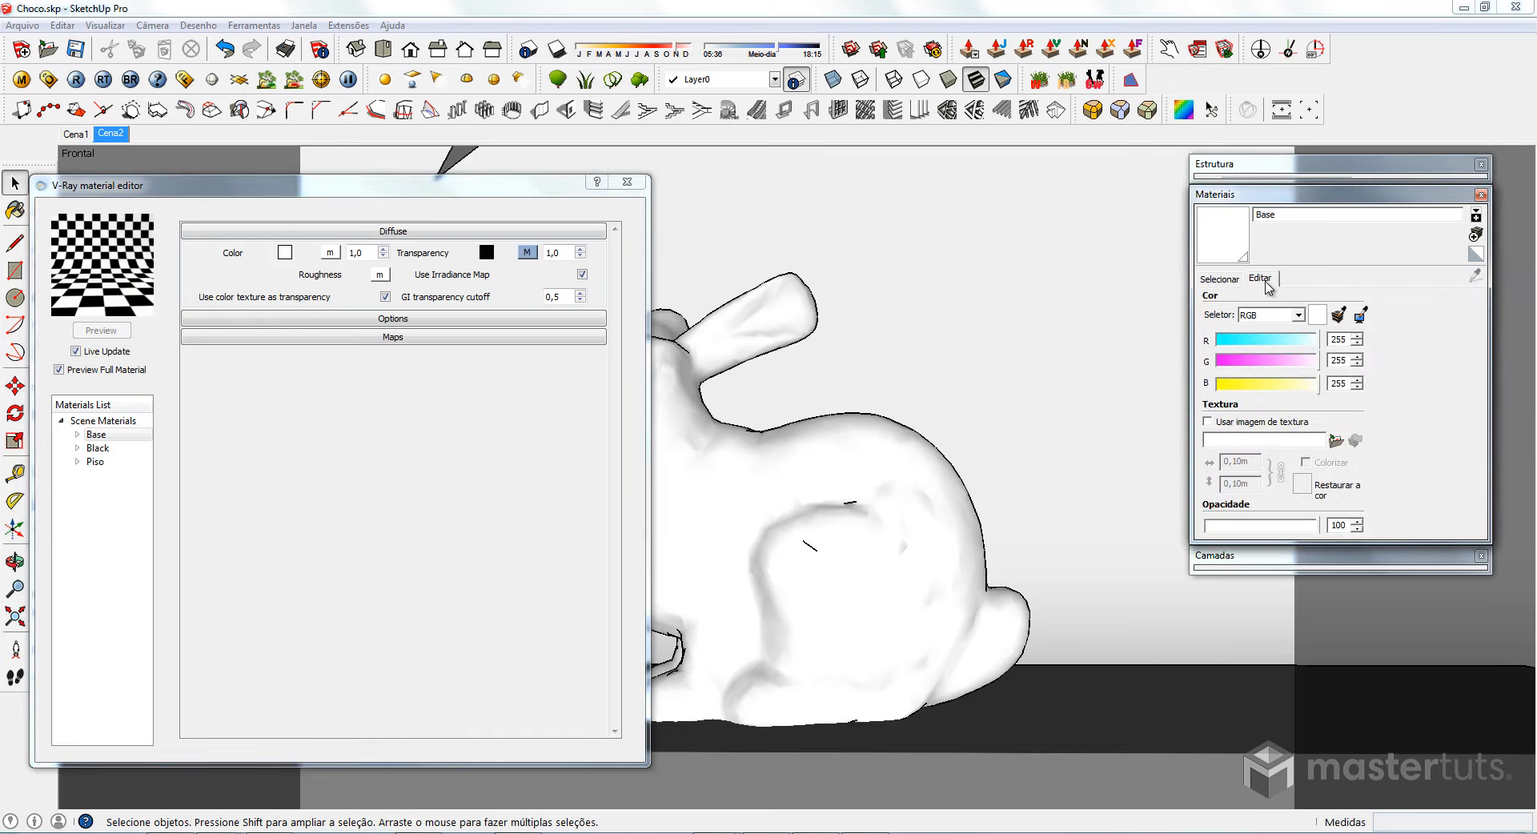
pyautogui.click(1260, 526)
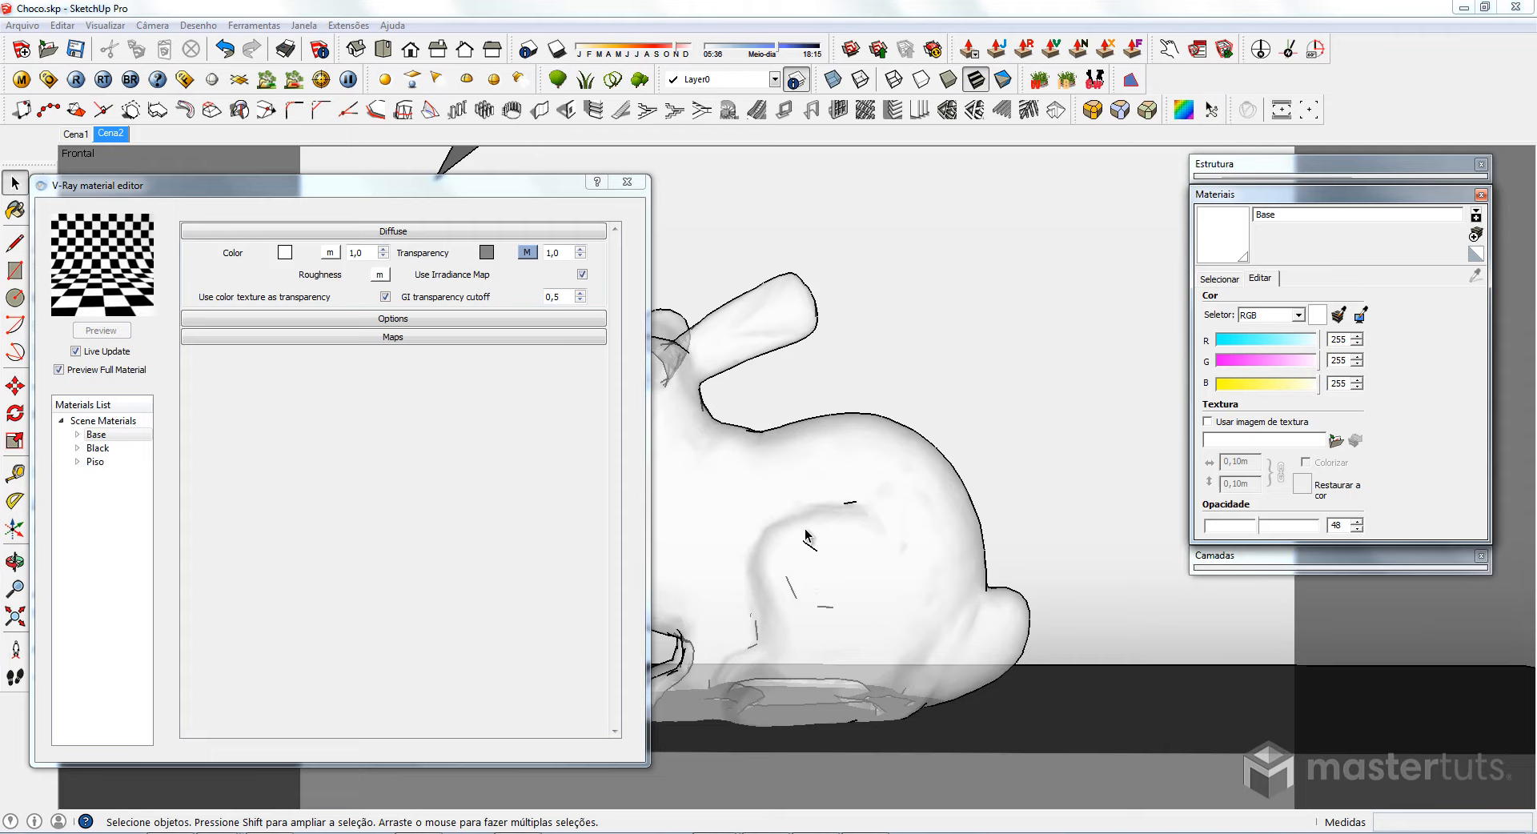
pyautogui.click(1284, 524)
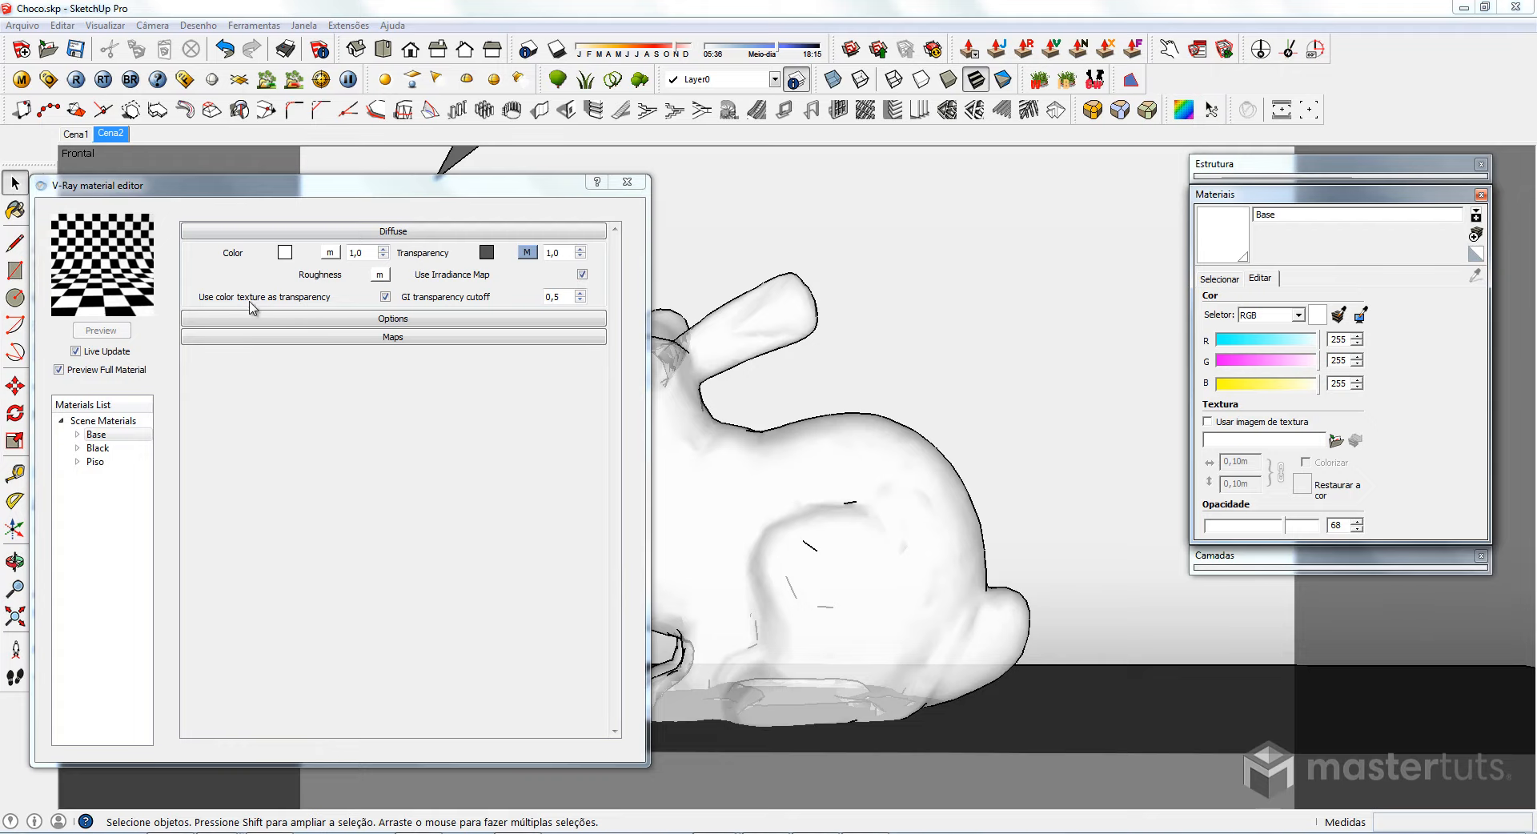
# Disable Use color texture as transparency for Base and add a Refraction layer to the material.
pyautogui.click(386, 297)
pyautogui.rightClick(102, 441)
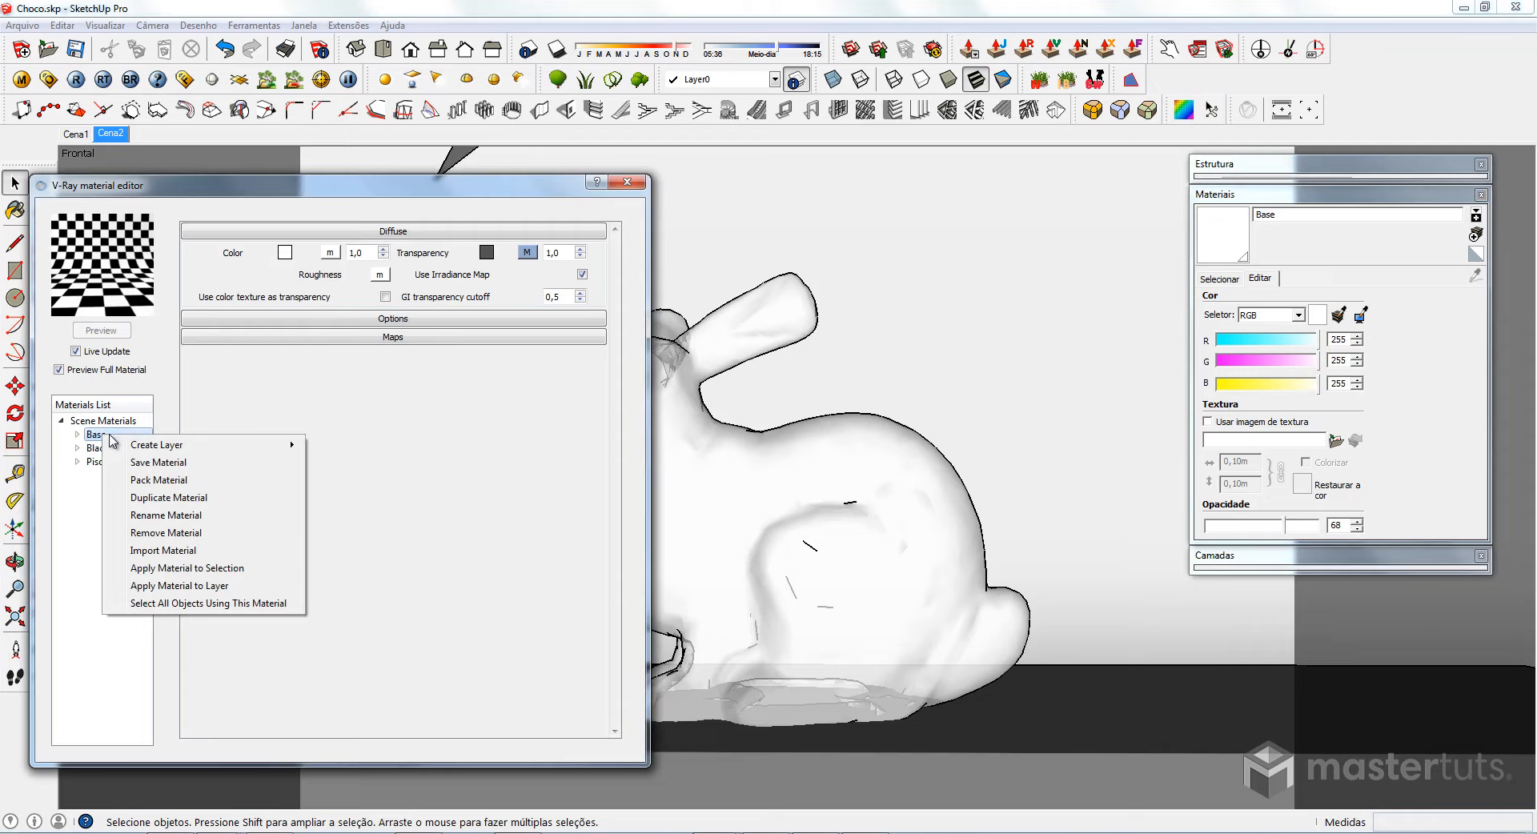
pyautogui.moveTo(240, 445)
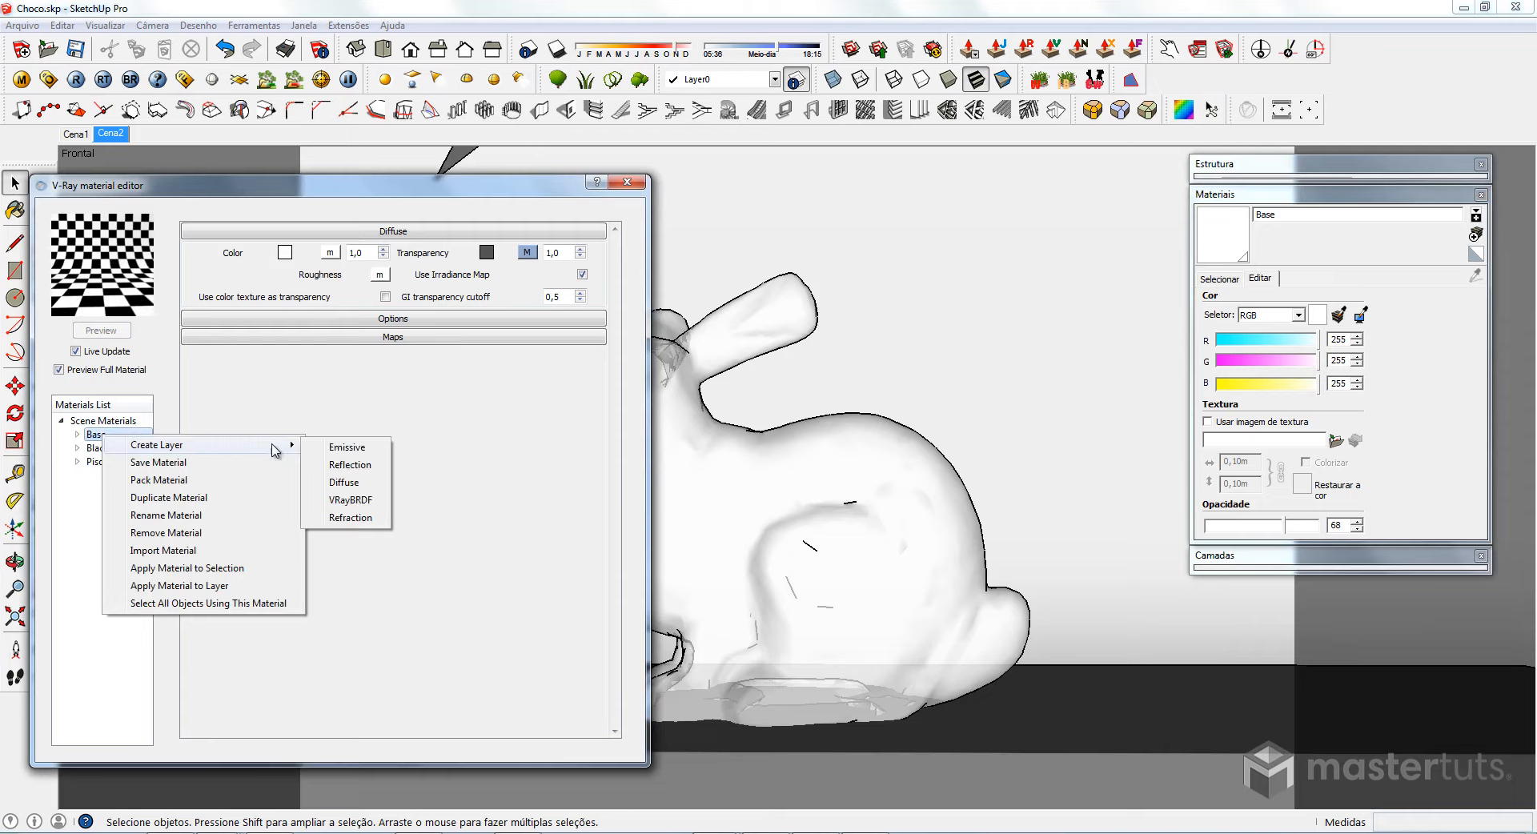
pyautogui.click(351, 518)
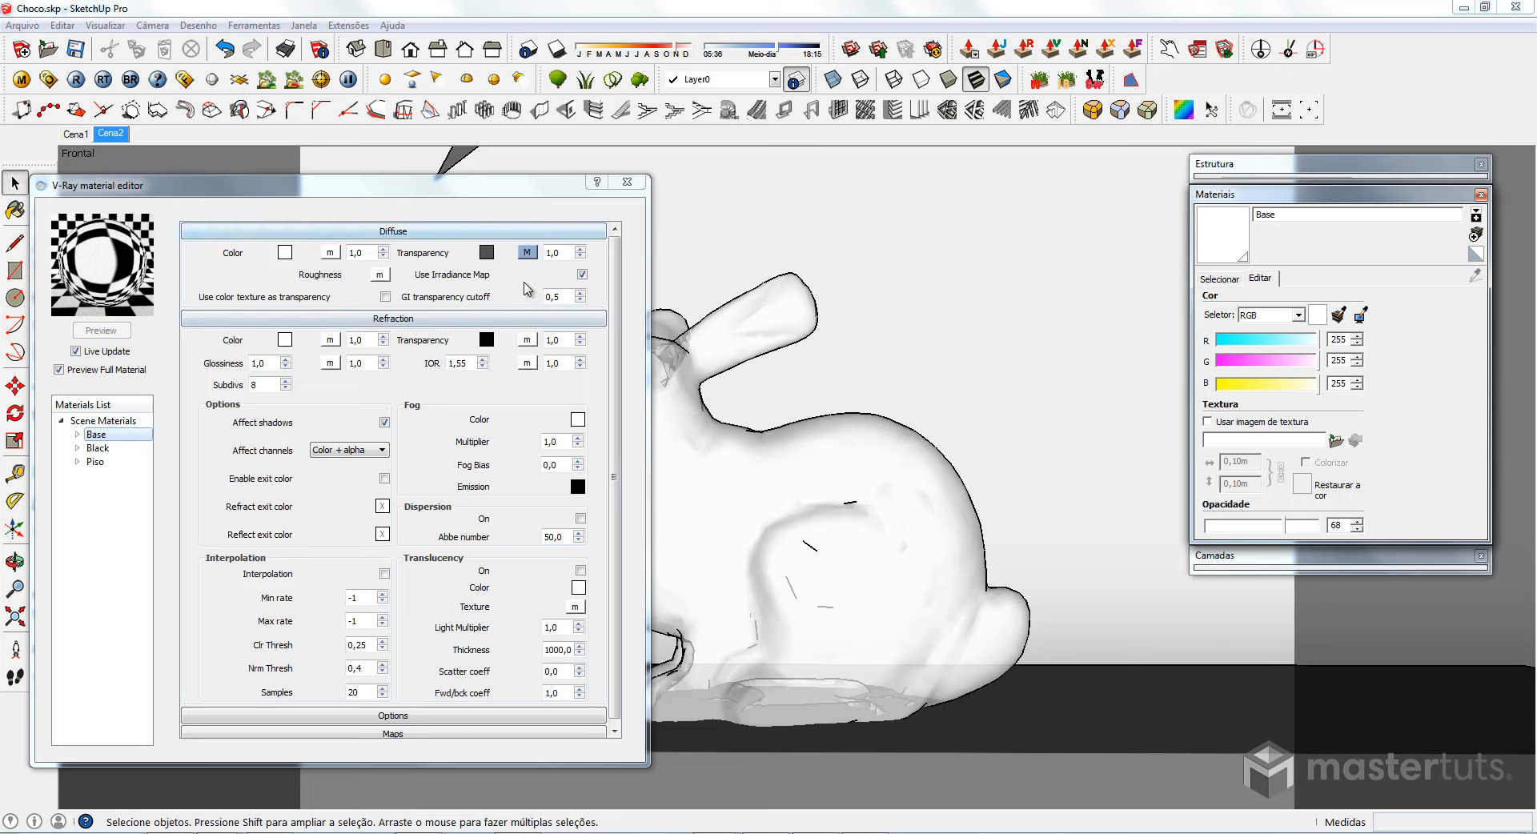
# Try pure red as the Base material's diffuse color and replace it with black.
pyautogui.click(284, 252)
pyautogui.click(183, 430)
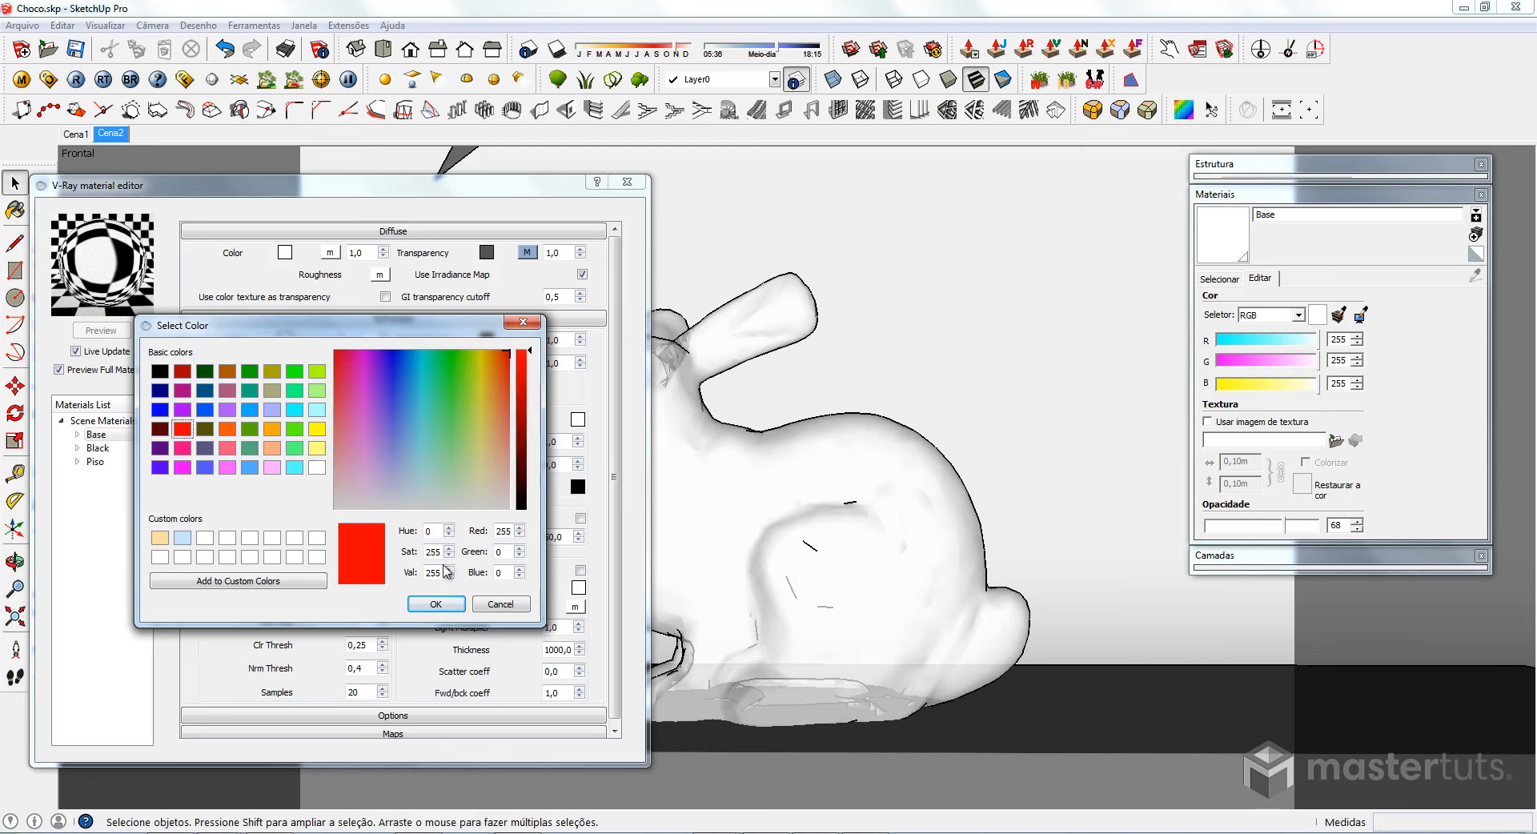
pyautogui.click(435, 603)
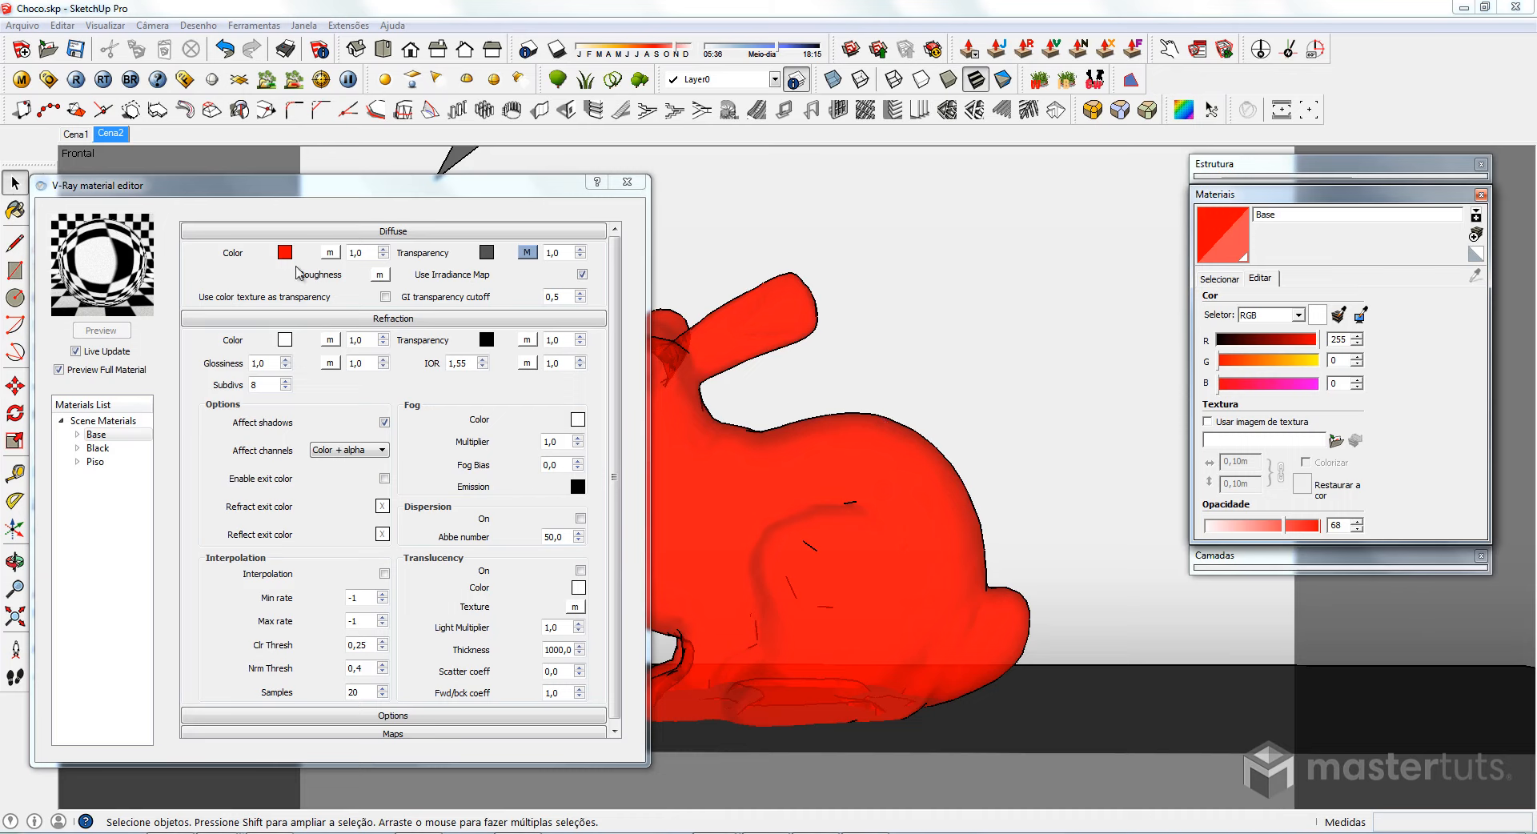
pyautogui.hotkey('ctrl', 'z')
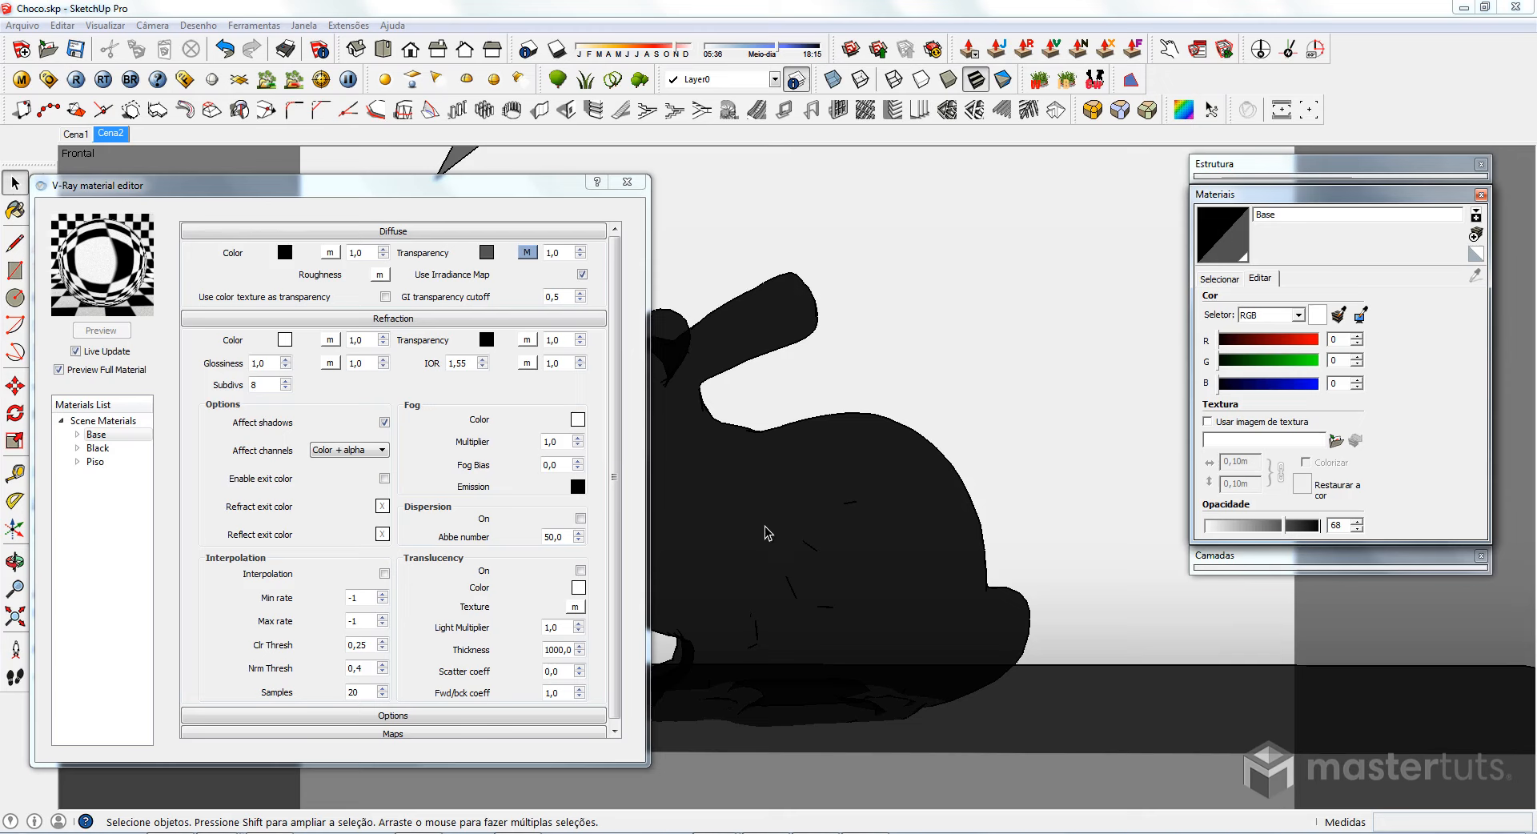
# Set the Base material's diffuse color to pure red (255, 0, 0).
pyautogui.click(284, 253)
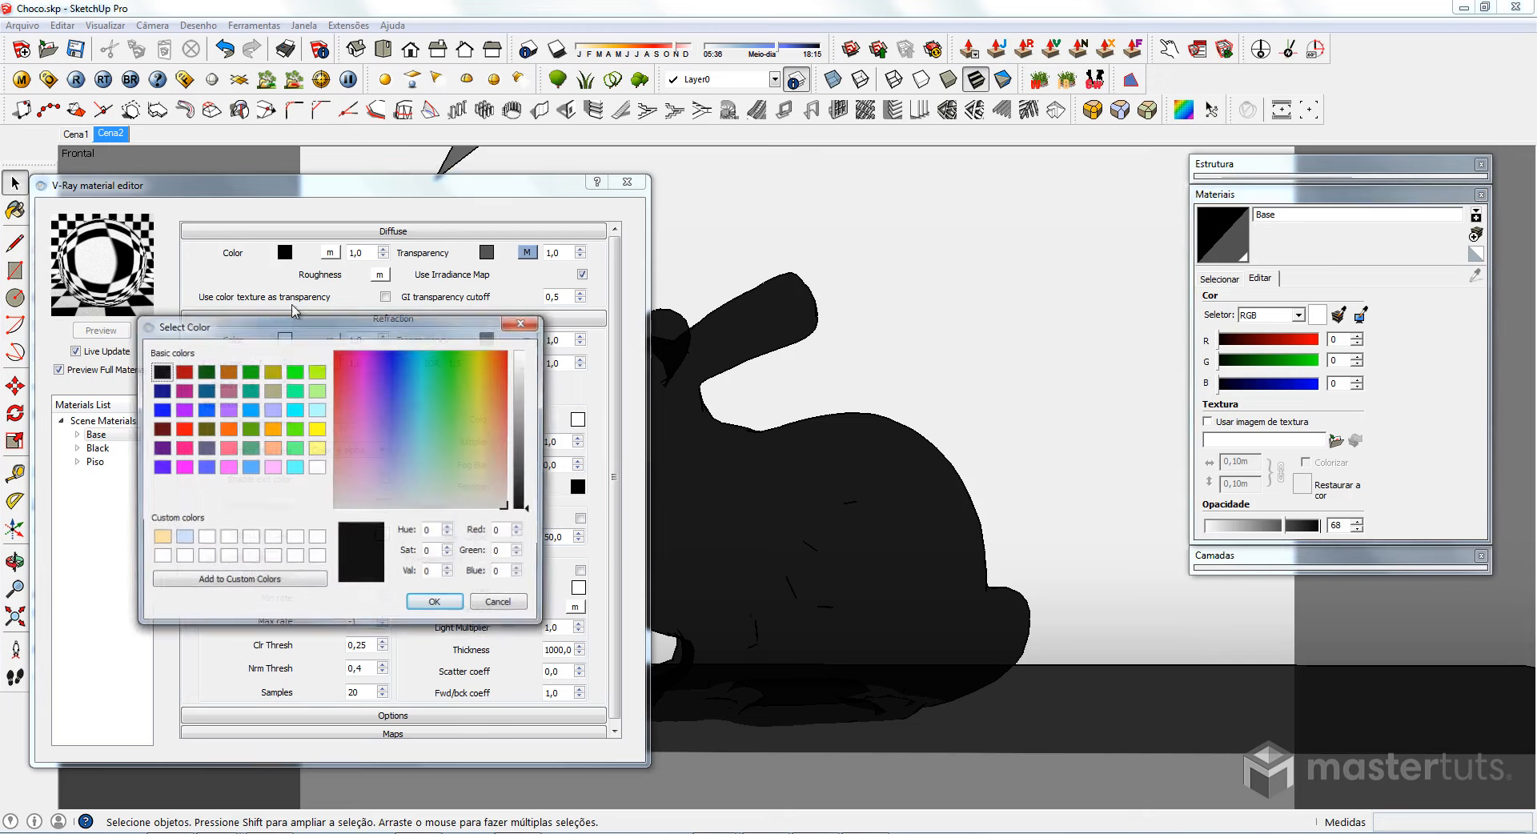
pyautogui.click(182, 430)
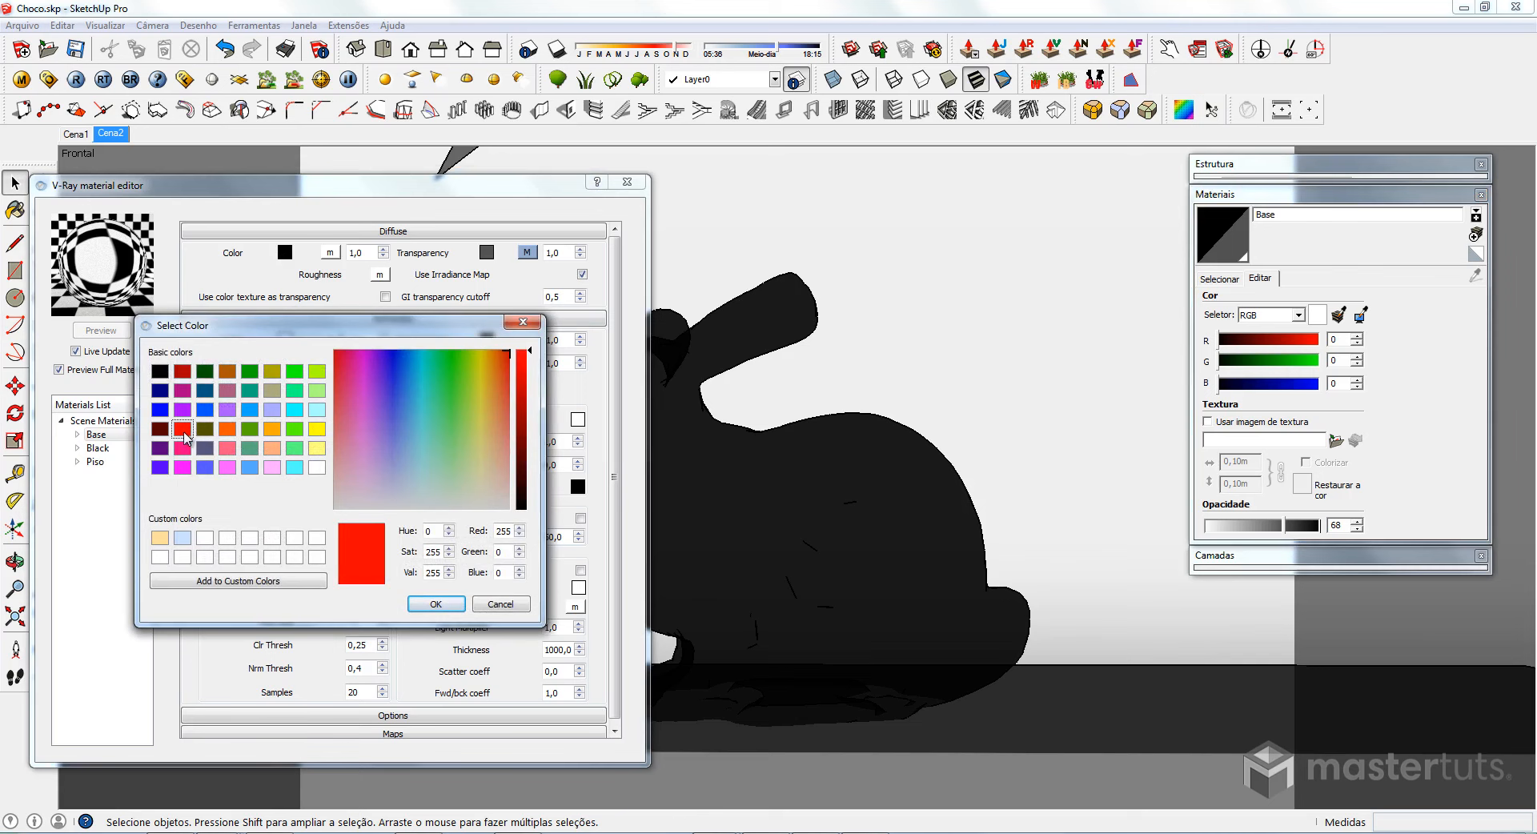
pyautogui.click(436, 604)
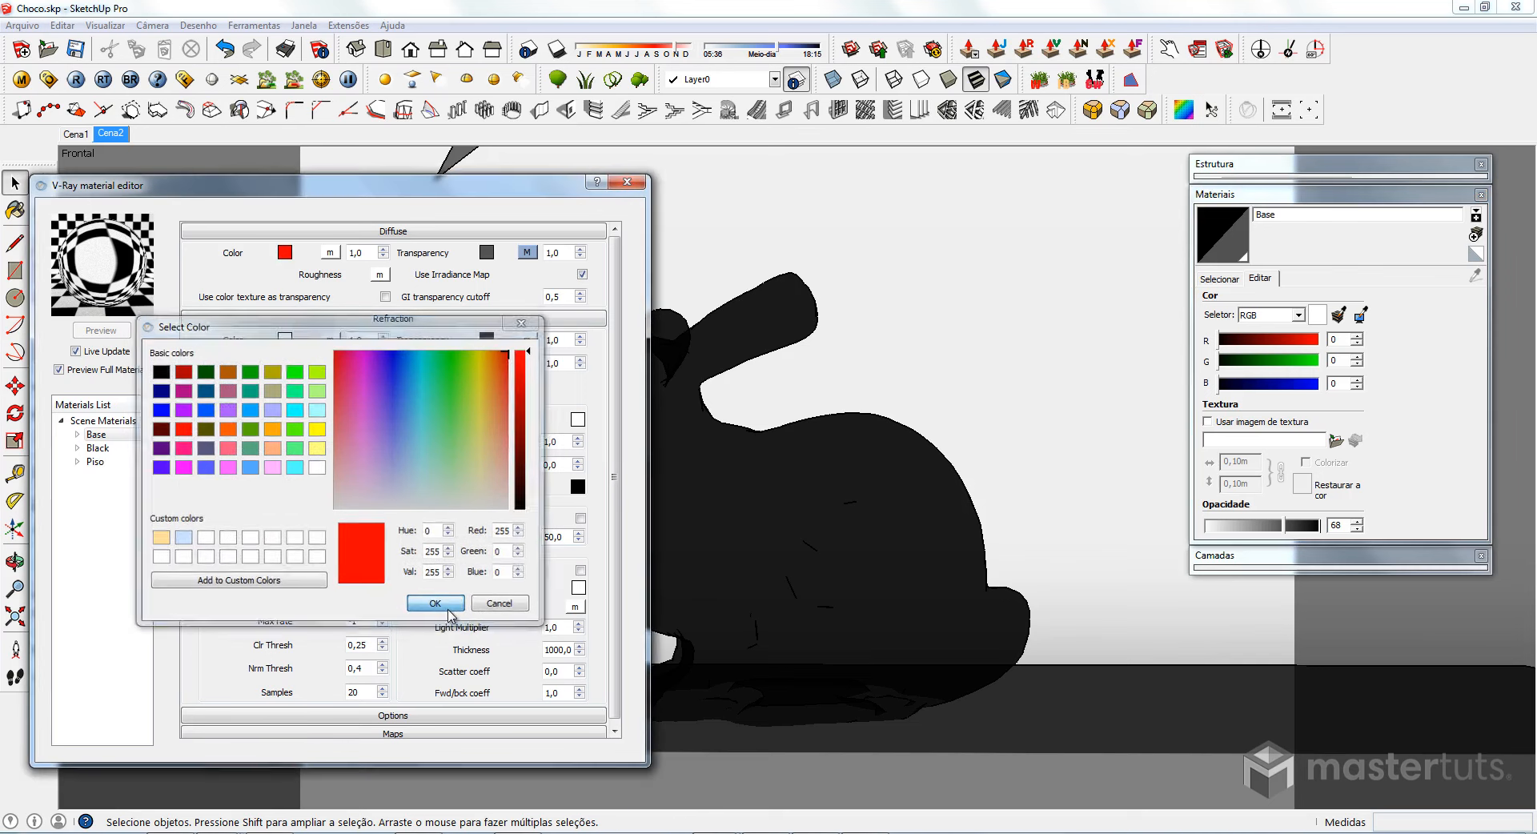
# Set the Base diffuse transparency map's color to a gray with value 128 and render the scene.
pyautogui.click(527, 252)
pyautogui.click(947, 240)
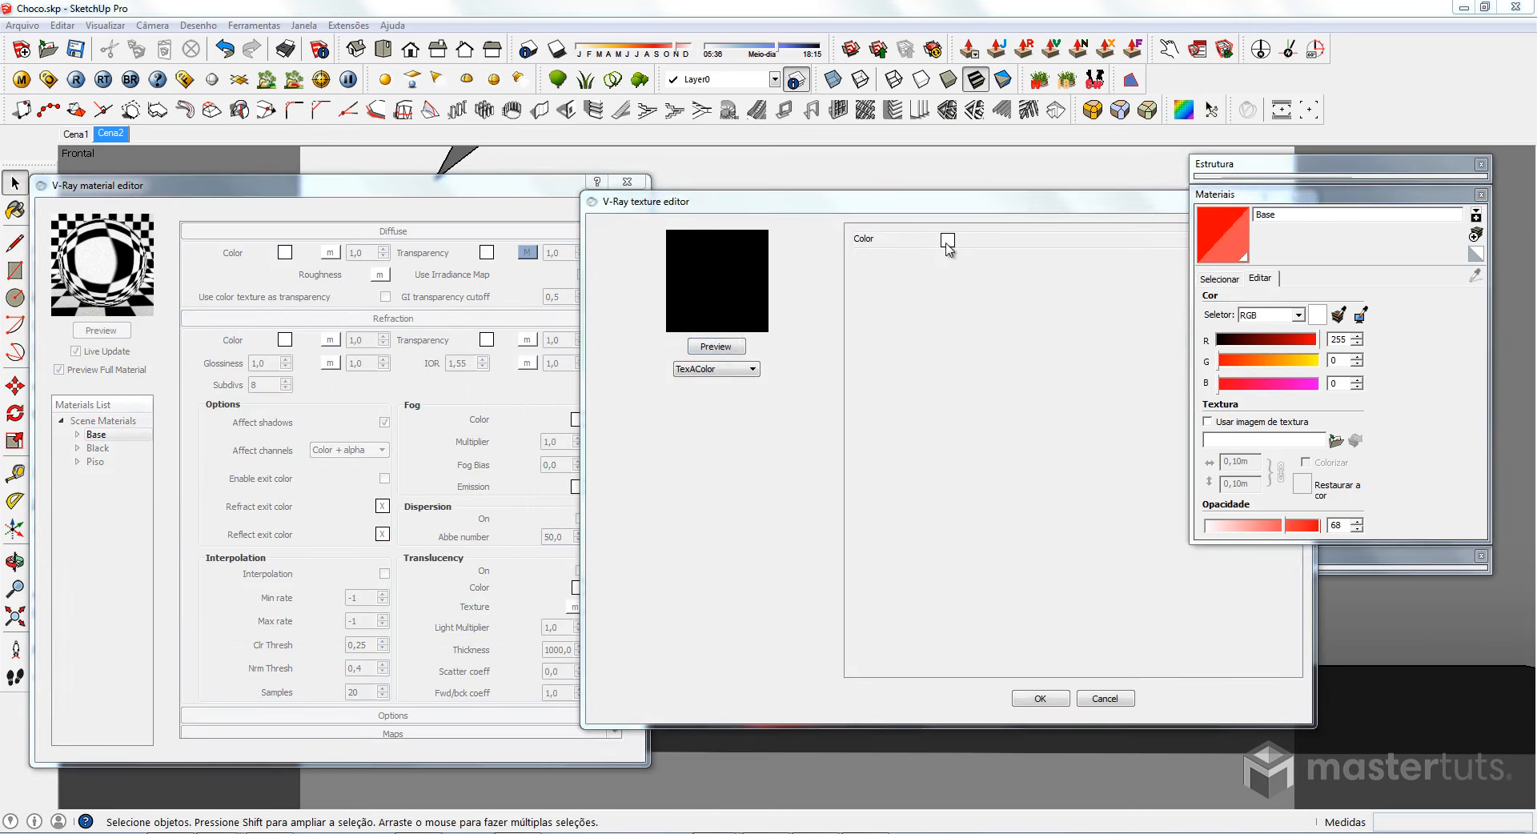
pyautogui.click(1054, 560)
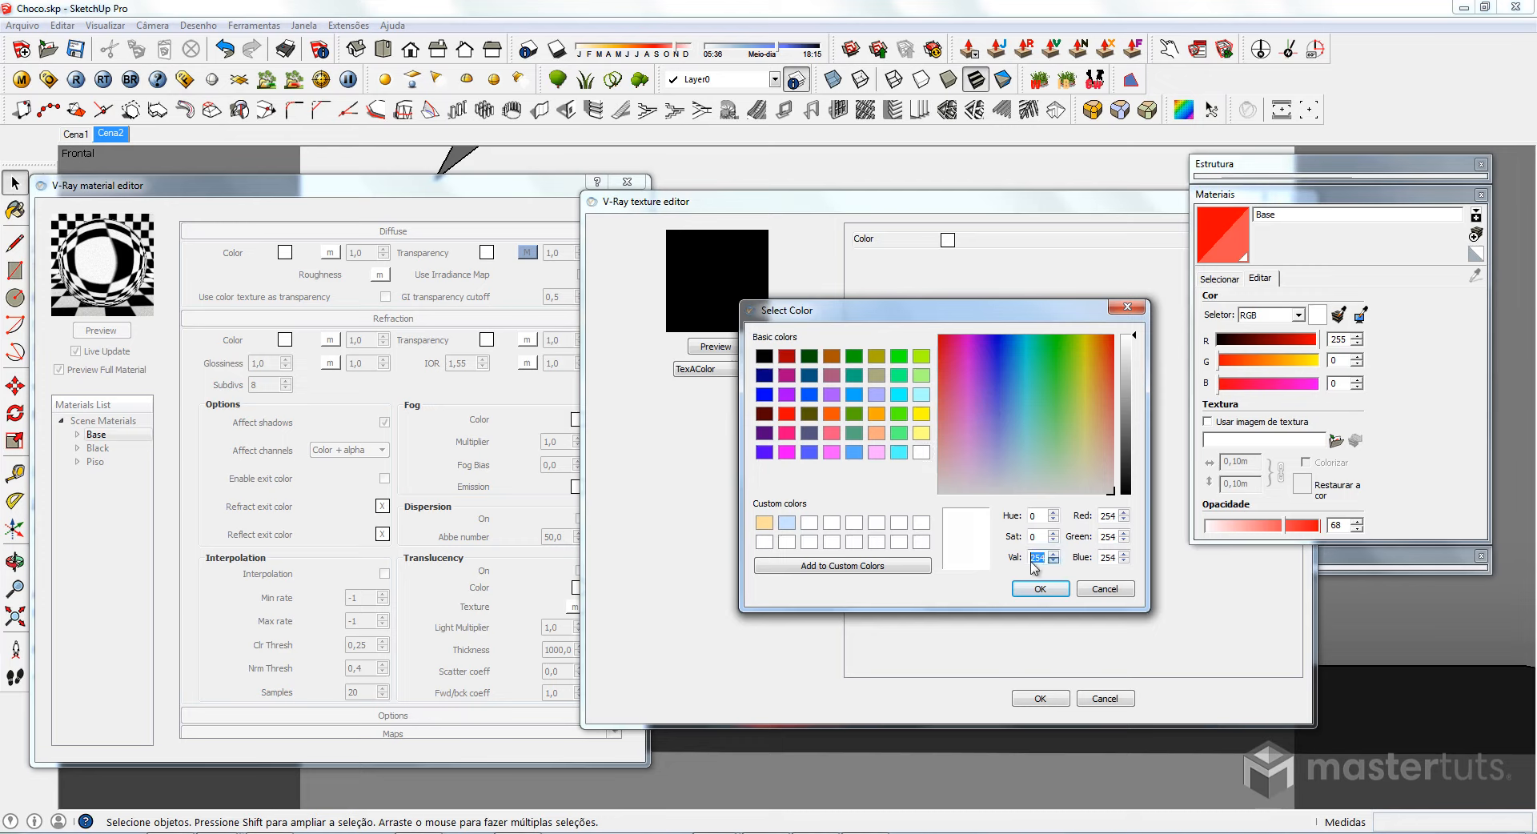
pyautogui.write('128')
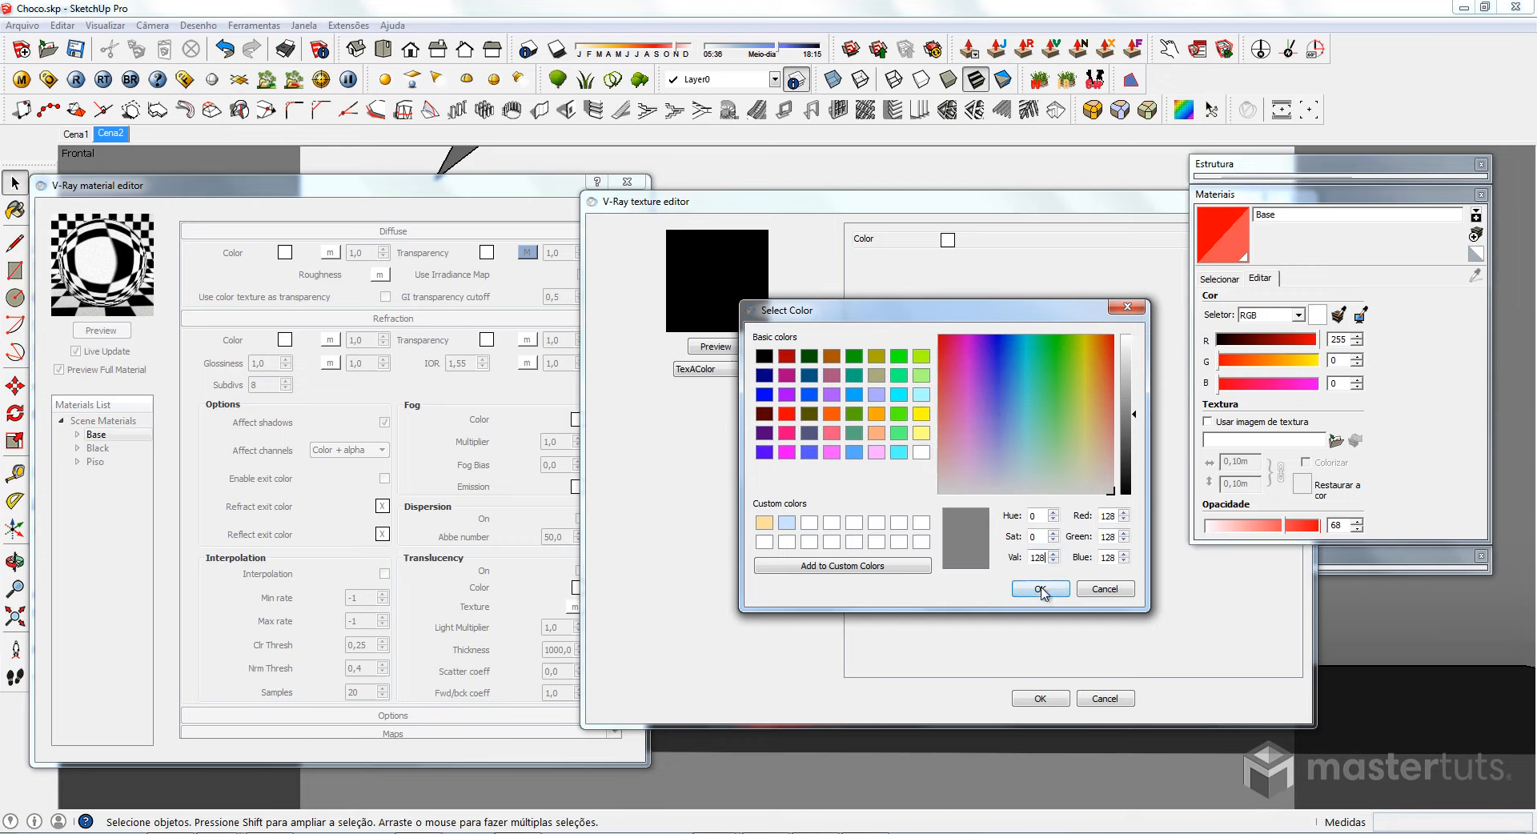
pyautogui.click(1040, 588)
pyautogui.click(1029, 701)
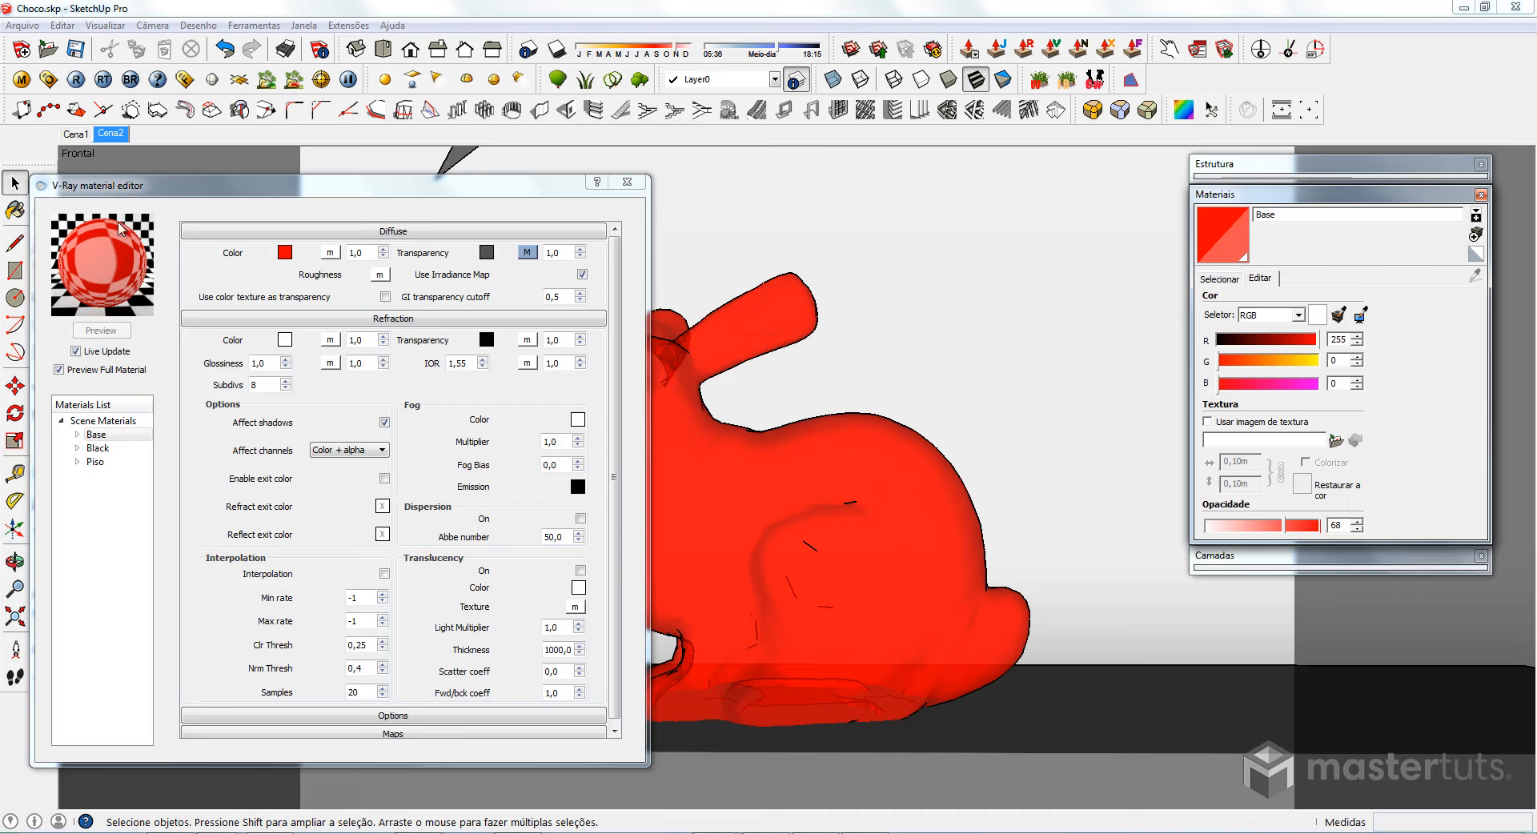
pyautogui.click(77, 80)
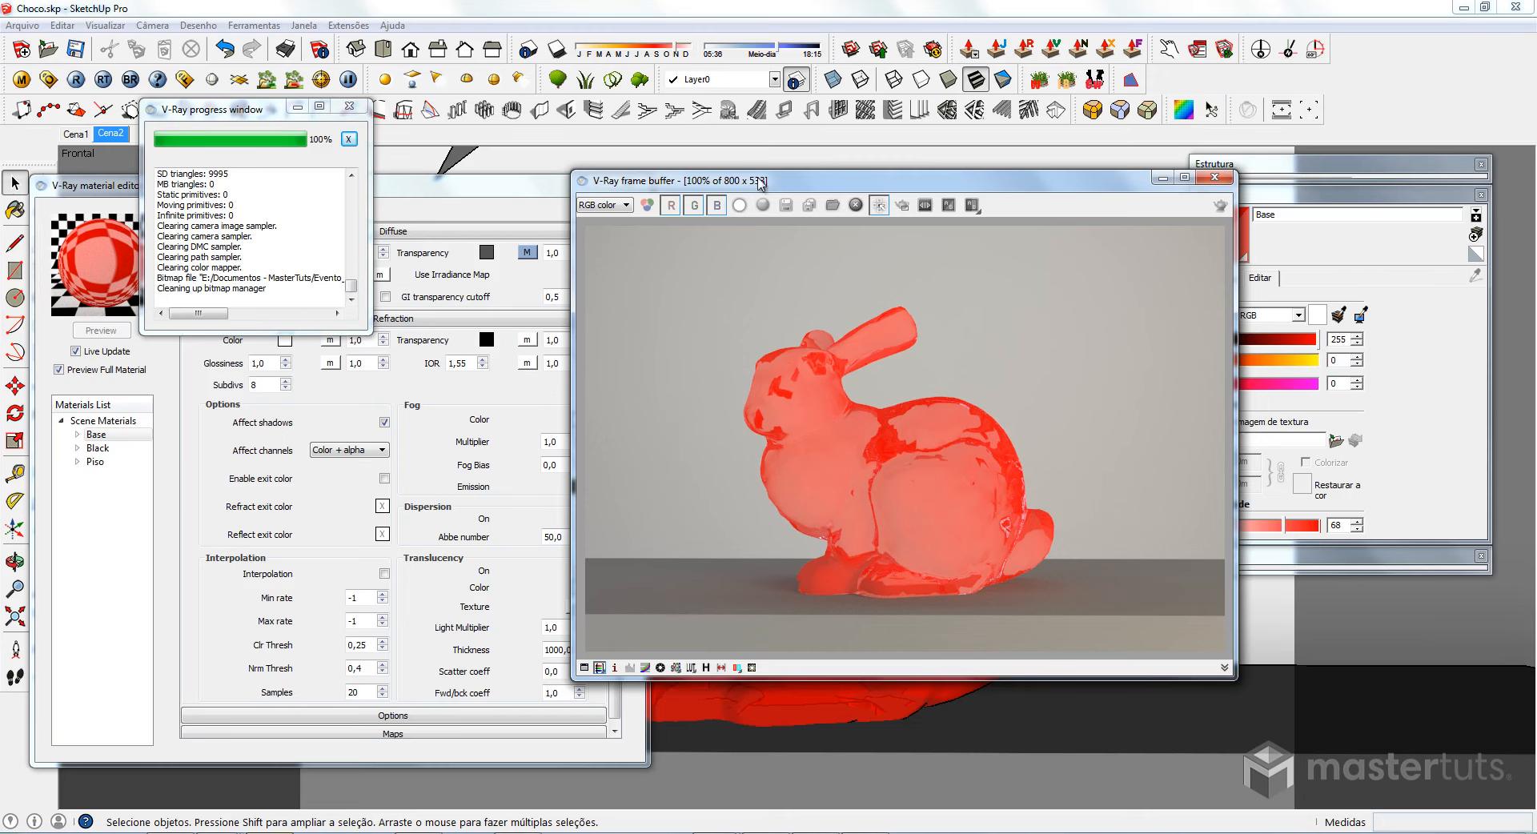
pyautogui.moveTo(775, 185); pyautogui.dragTo(869, 184)
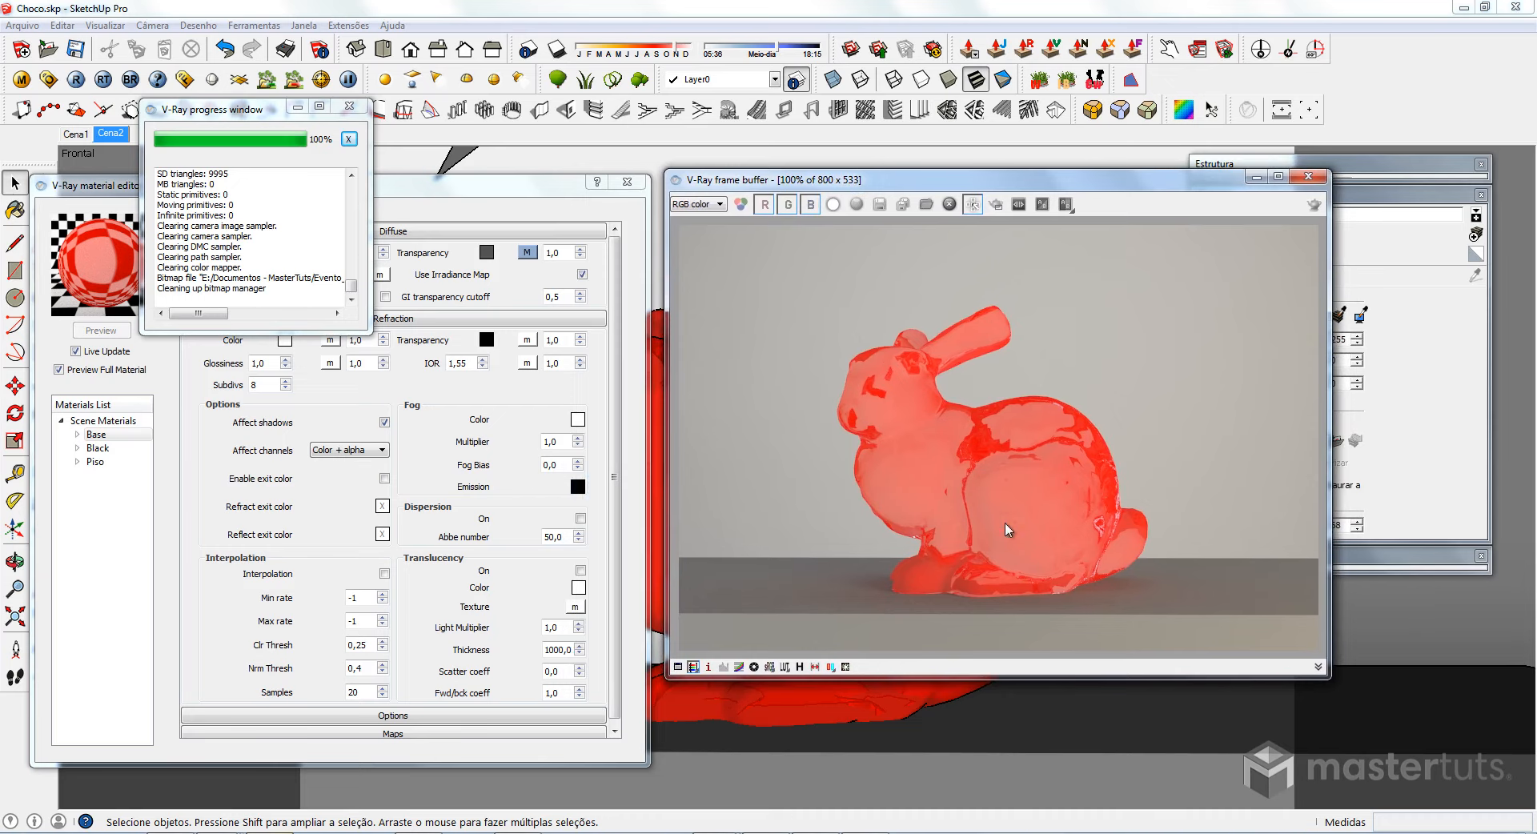
# Set the TexAColor map of the Base diffuse transparency to pure white.
pyautogui.click(529, 204)
pyautogui.click(527, 253)
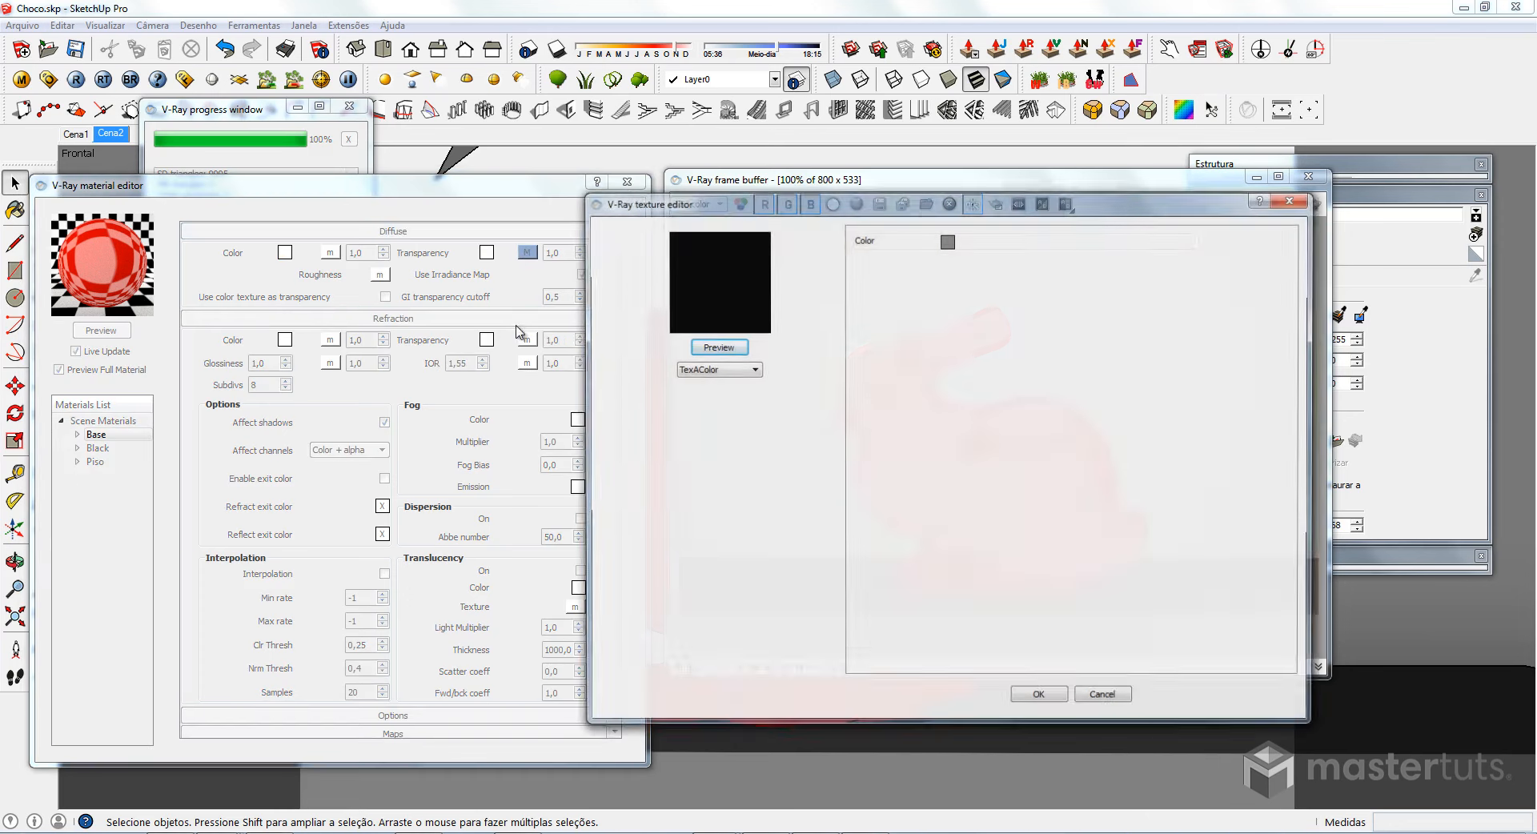
pyautogui.click(947, 240)
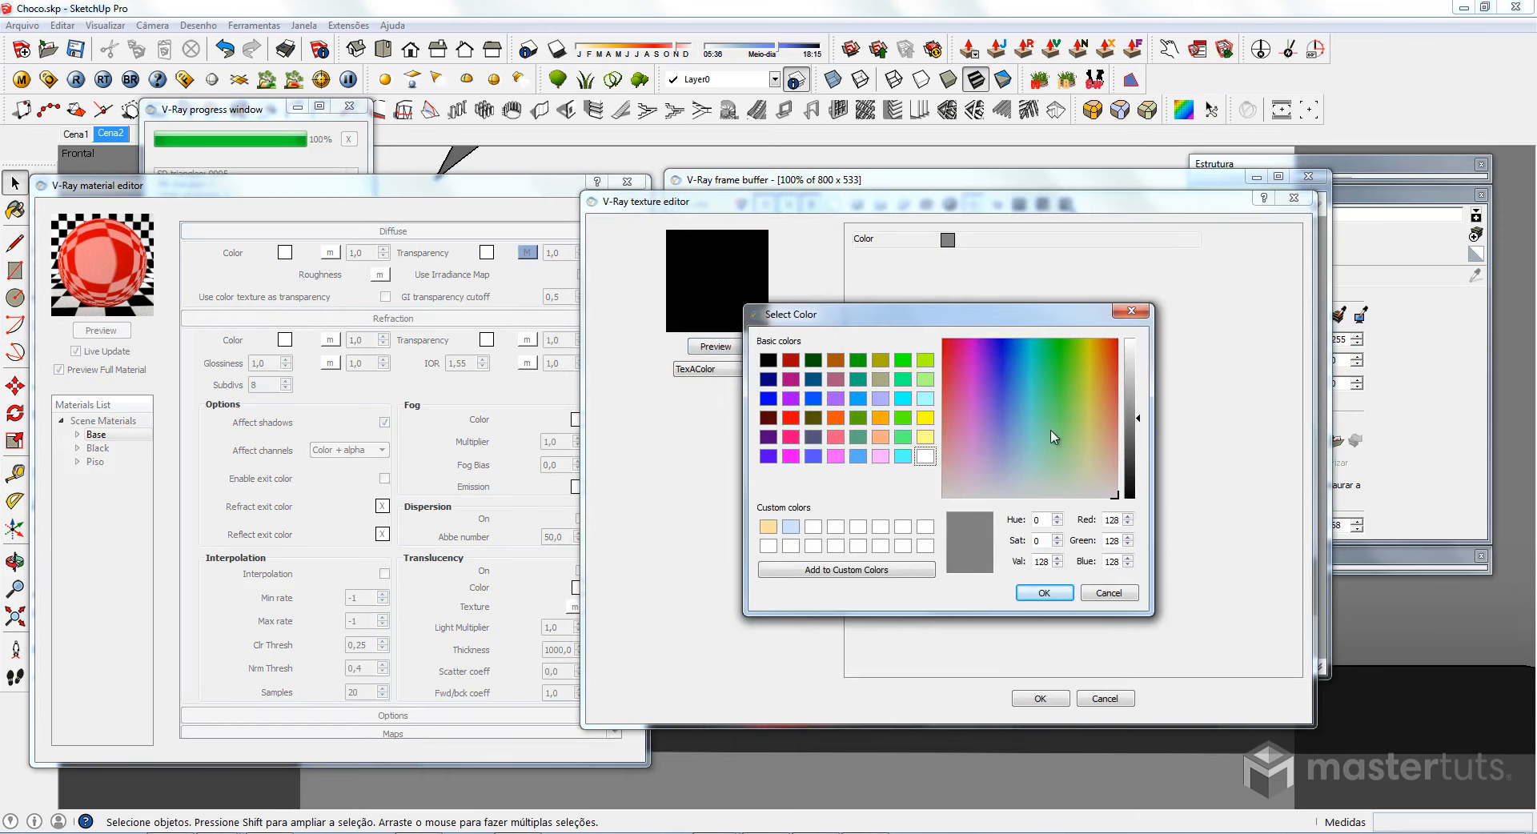
pyautogui.click(925, 455)
pyautogui.click(1040, 593)
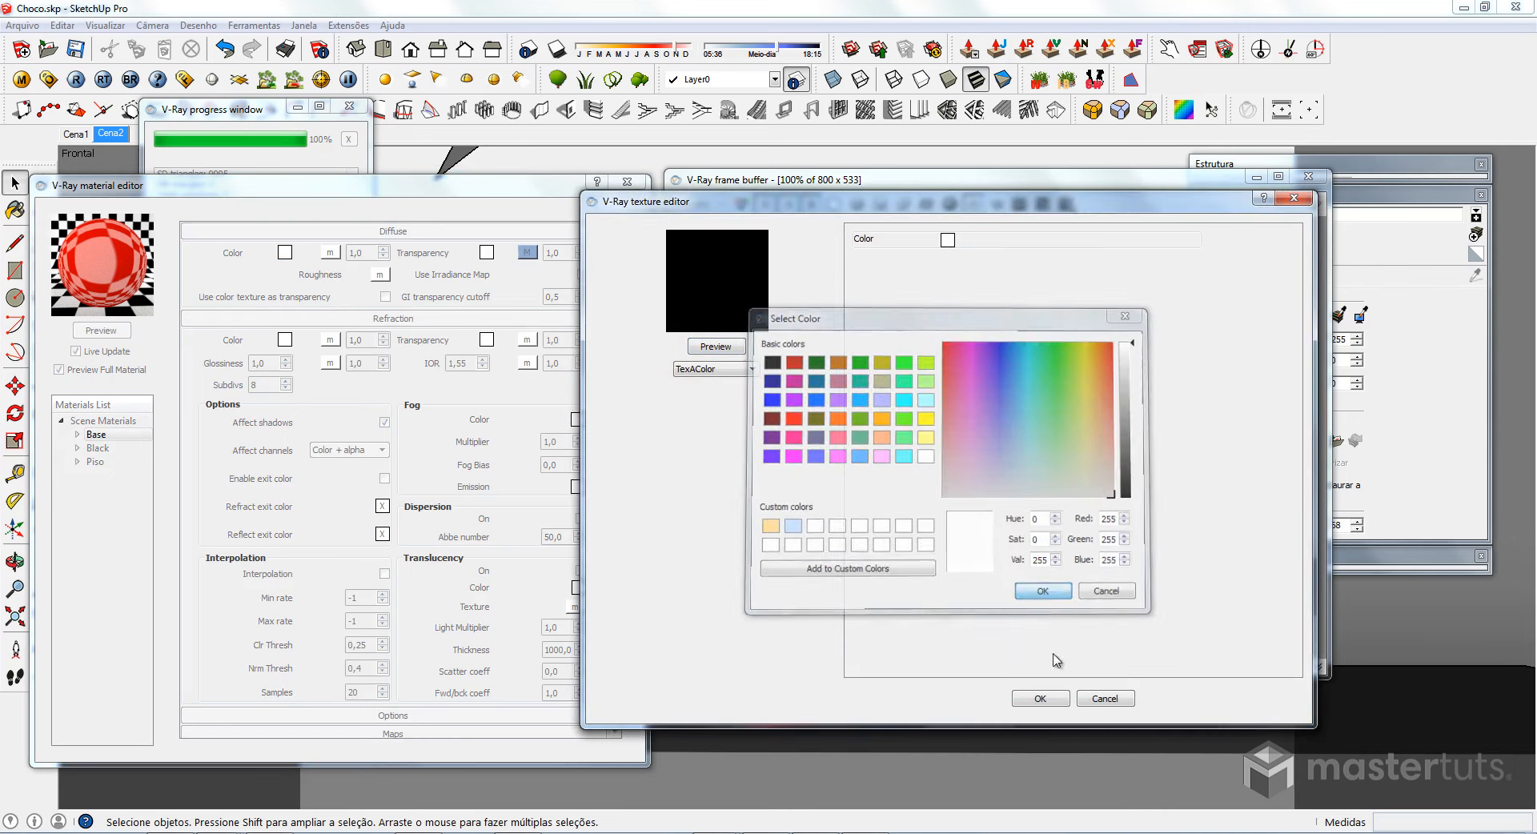
pyautogui.click(1040, 698)
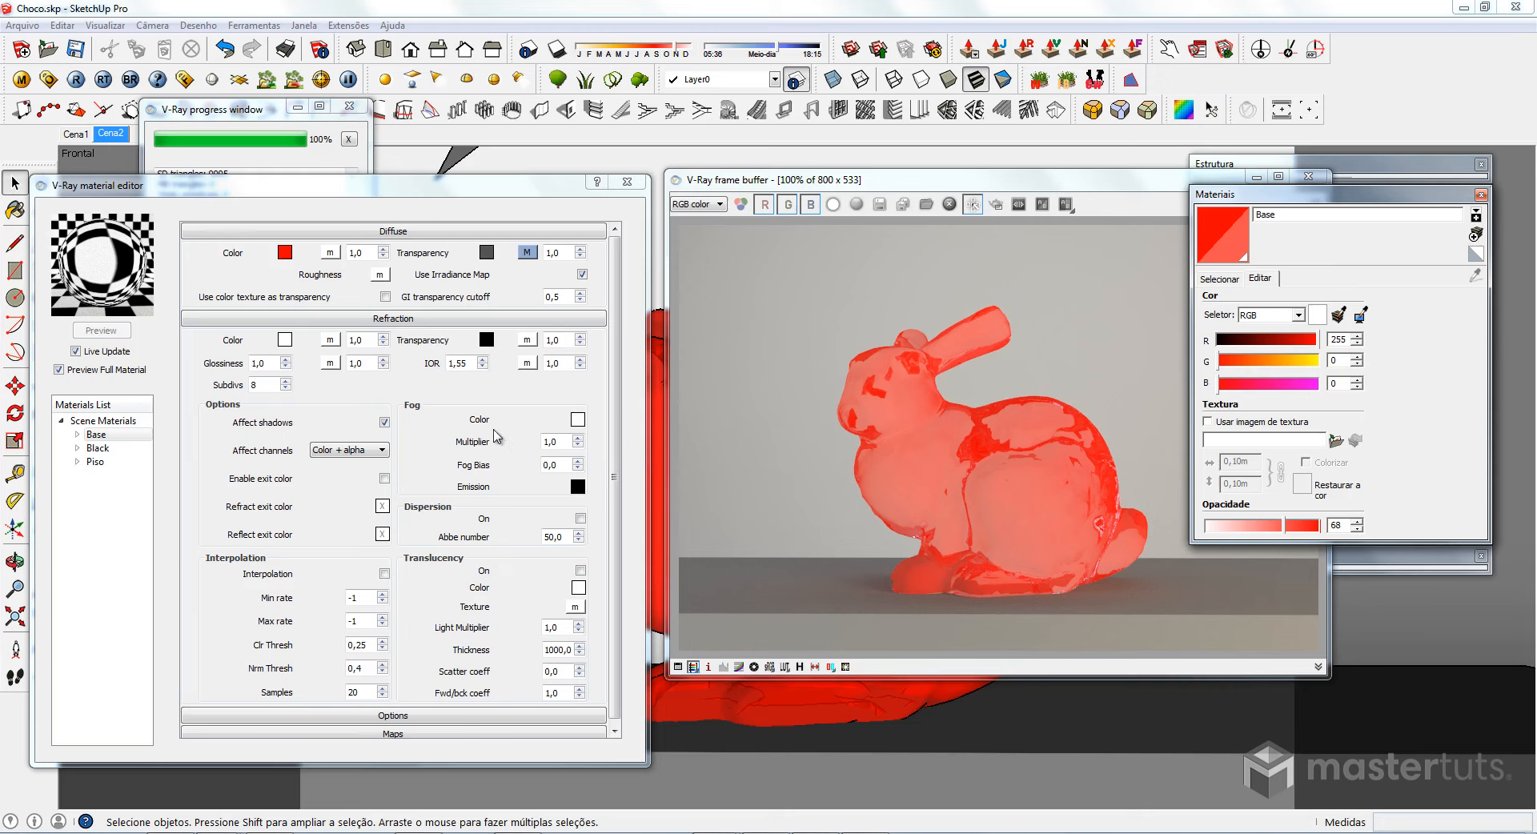
# Set the refraction fog color of Base to dark red (170, 0, 0).
pyautogui.click(577, 420)
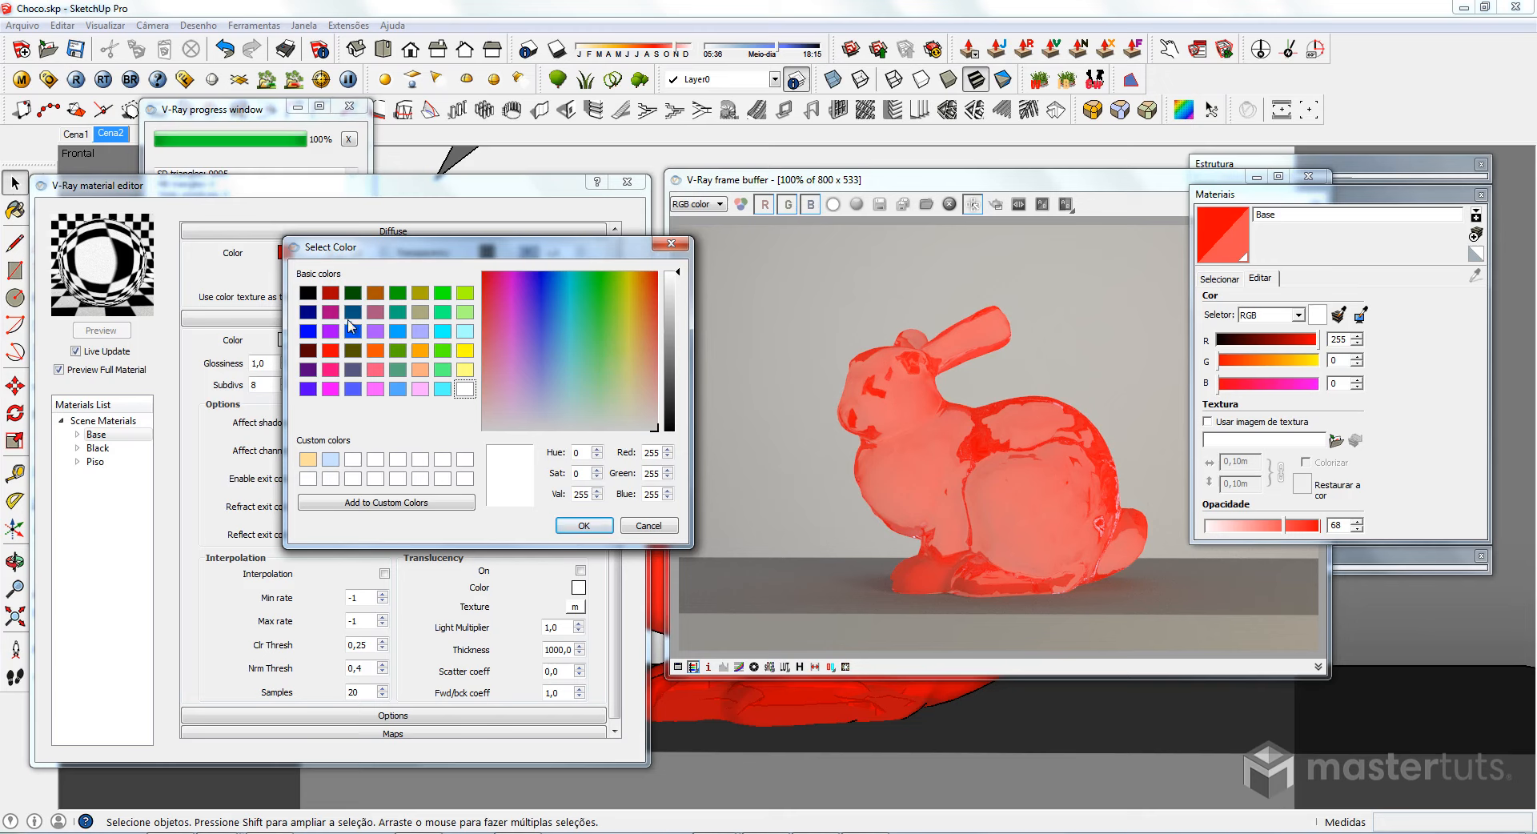
pyautogui.click(330, 292)
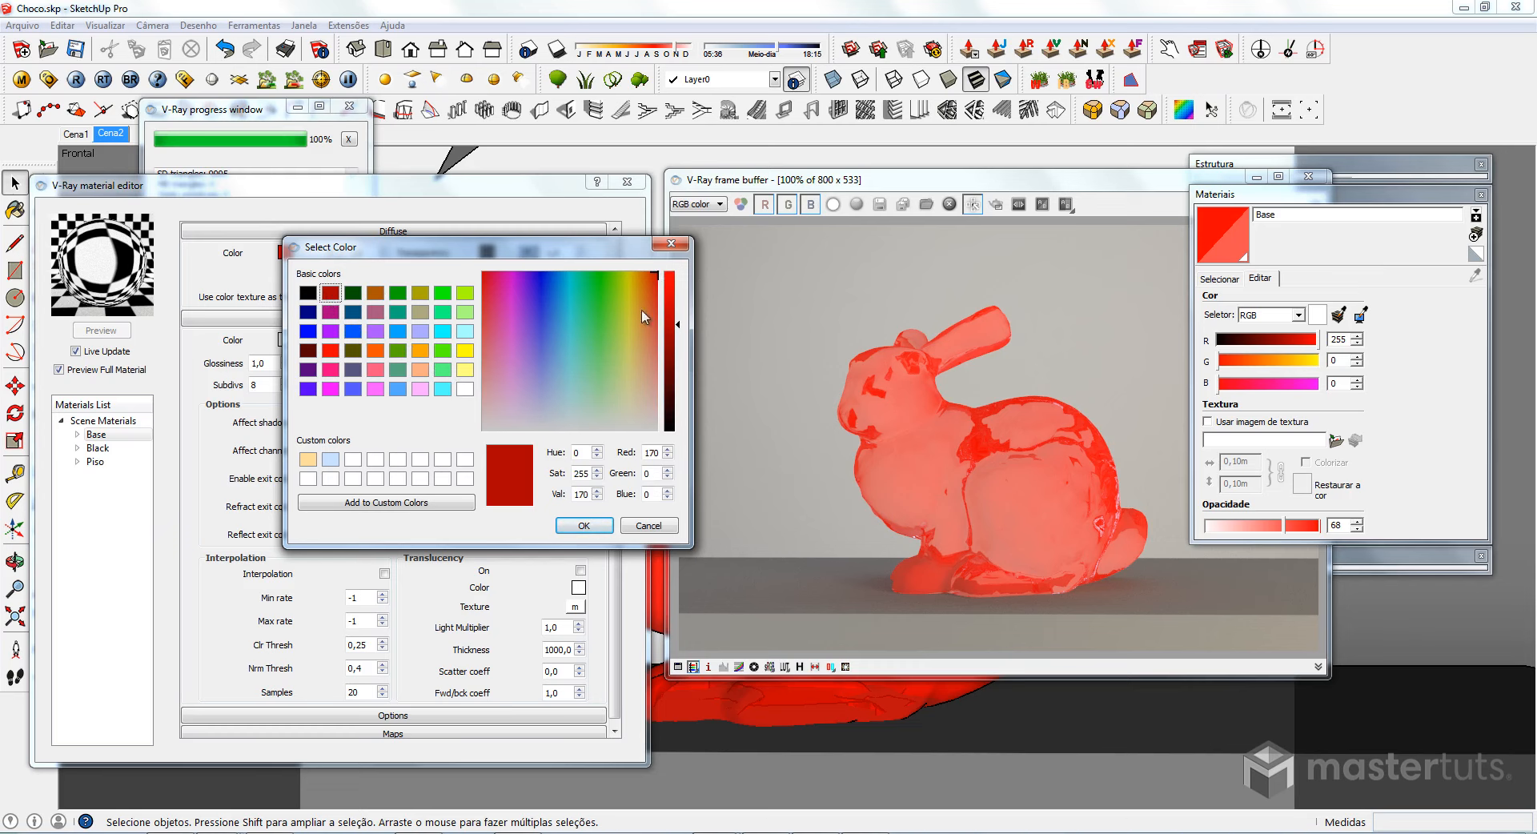
pyautogui.click(585, 526)
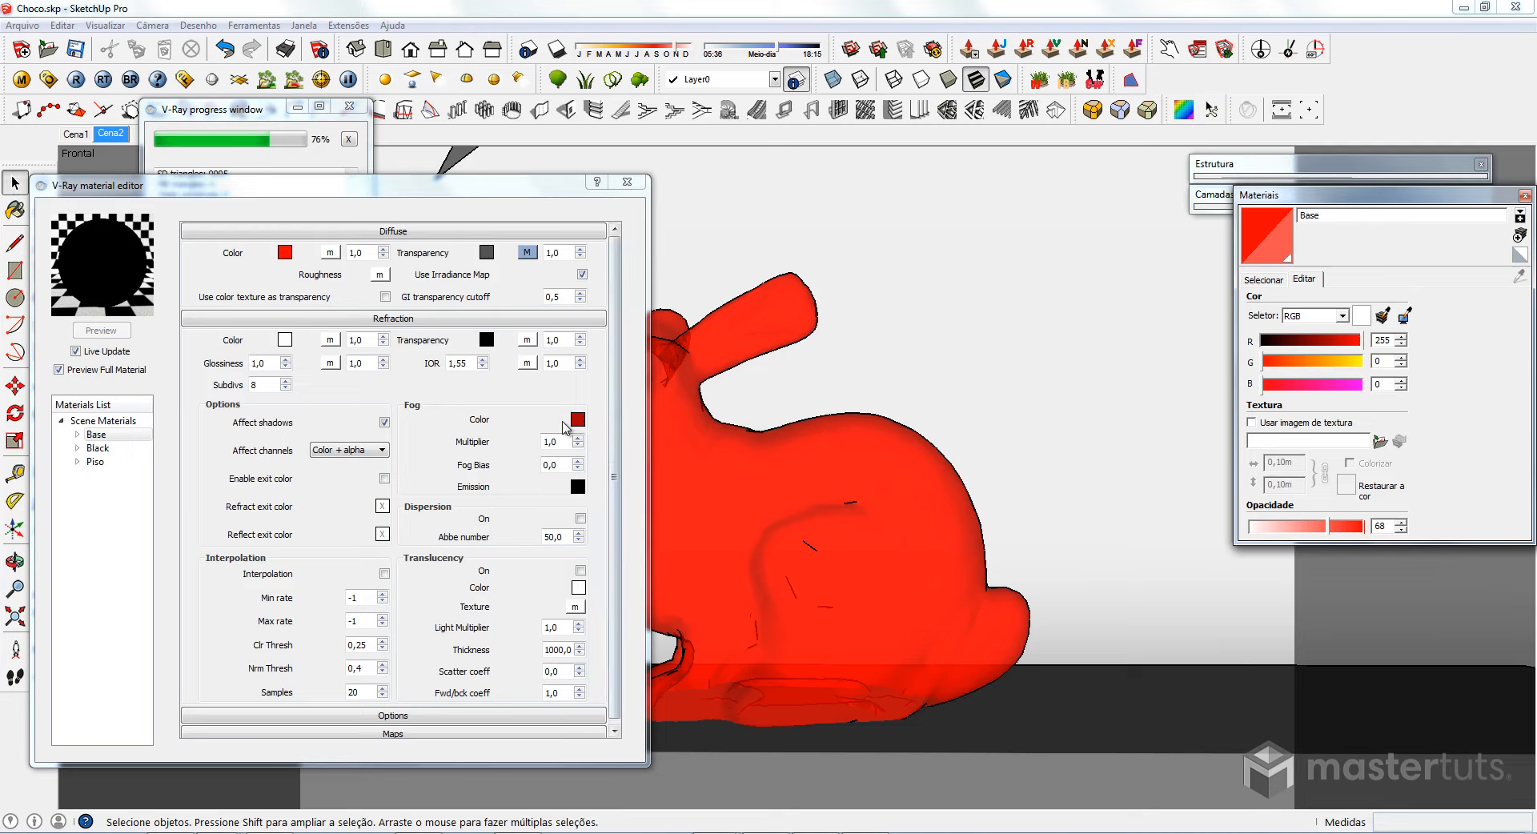
# Set the refraction fog multiplier of Base to 1e-06.
pyautogui.moveTo(562, 439); pyautogui.dragTo(545, 441)
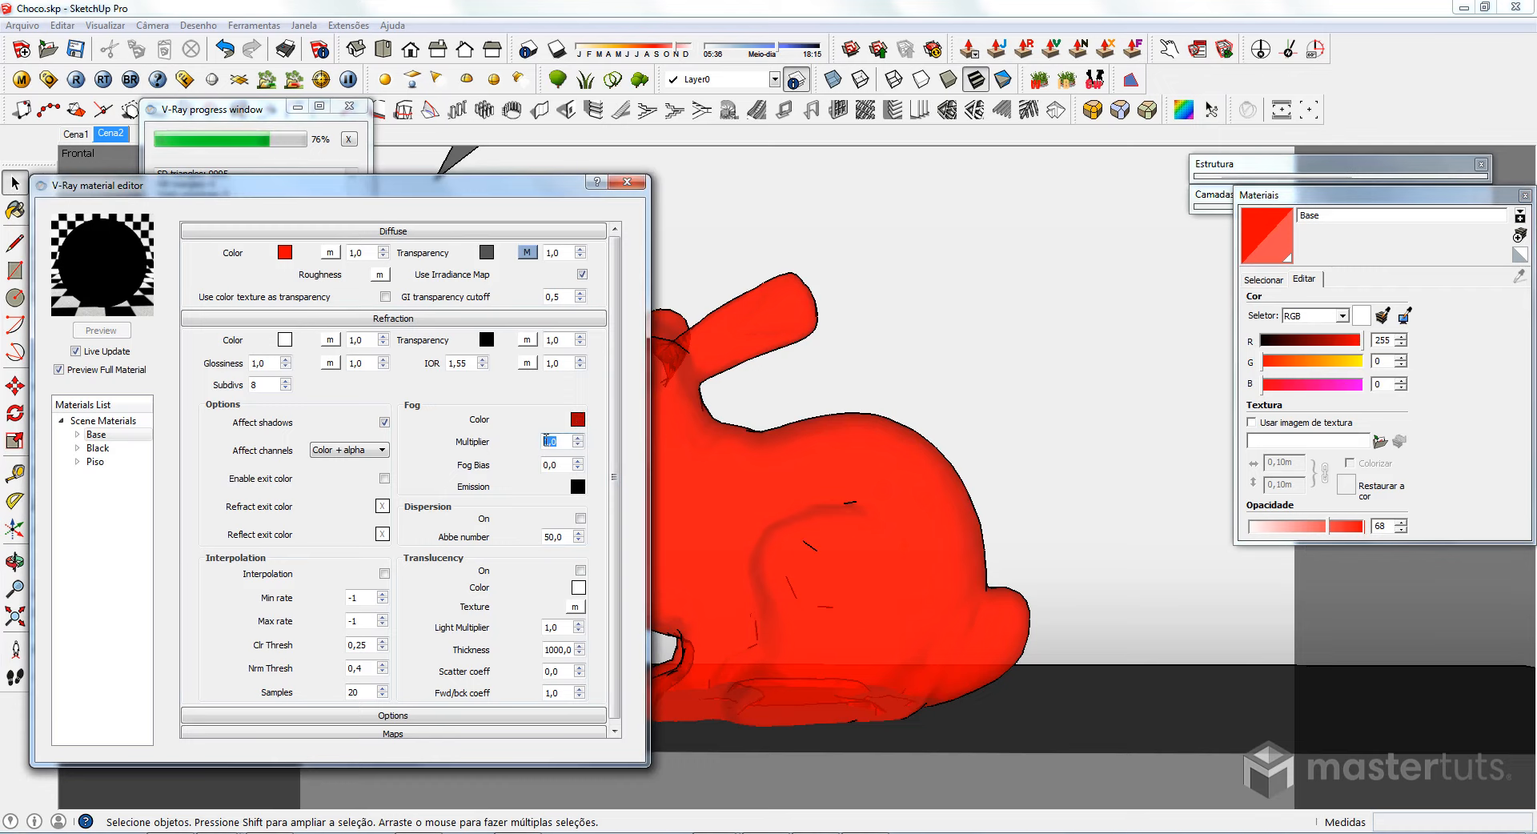
pyautogui.press('BackSpace')
pyautogui.write('10000')
pyautogui.write('1')
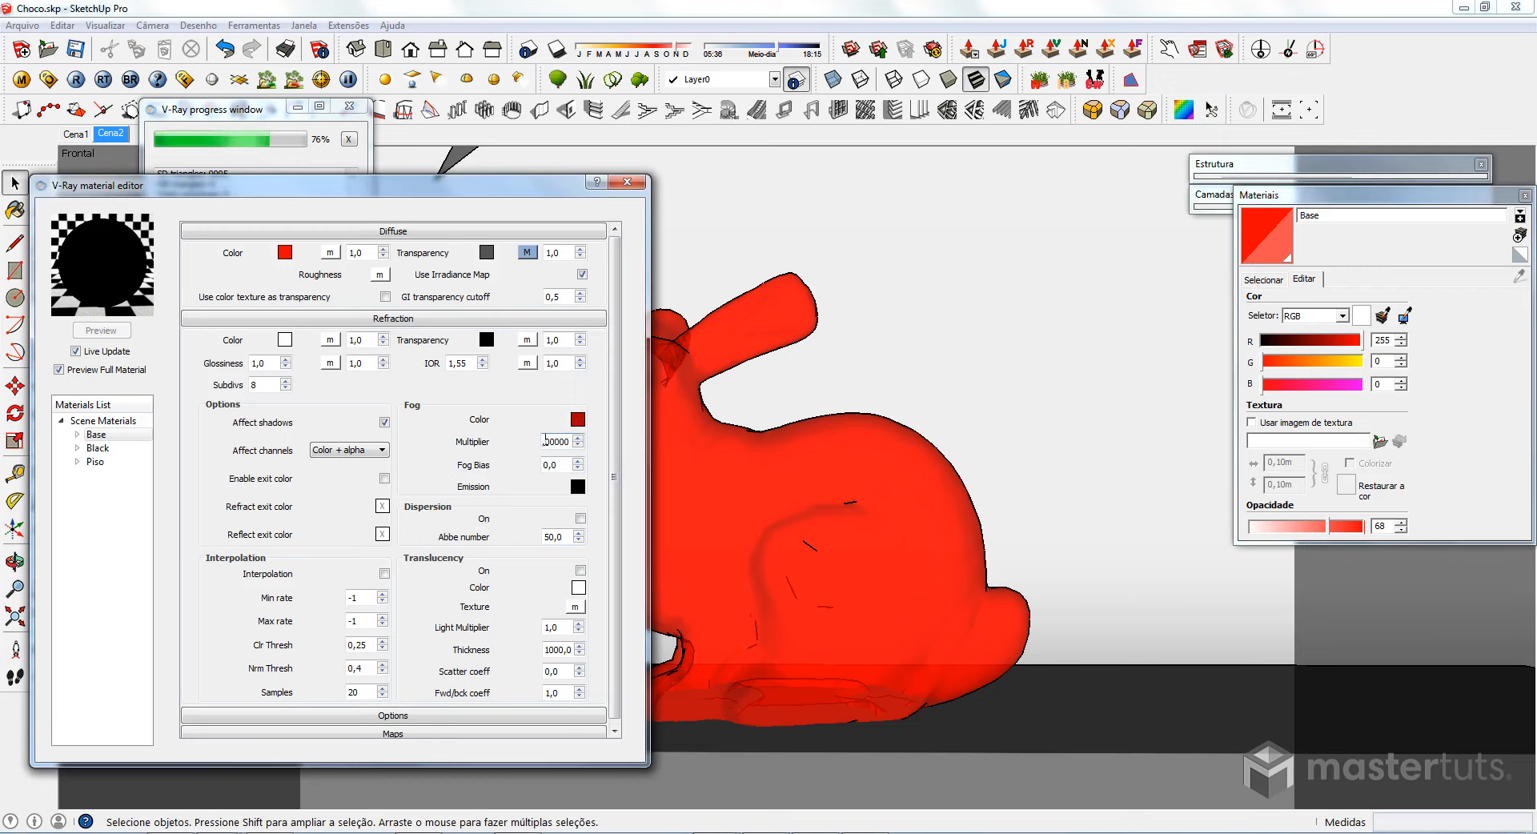
pyautogui.click(557, 366)
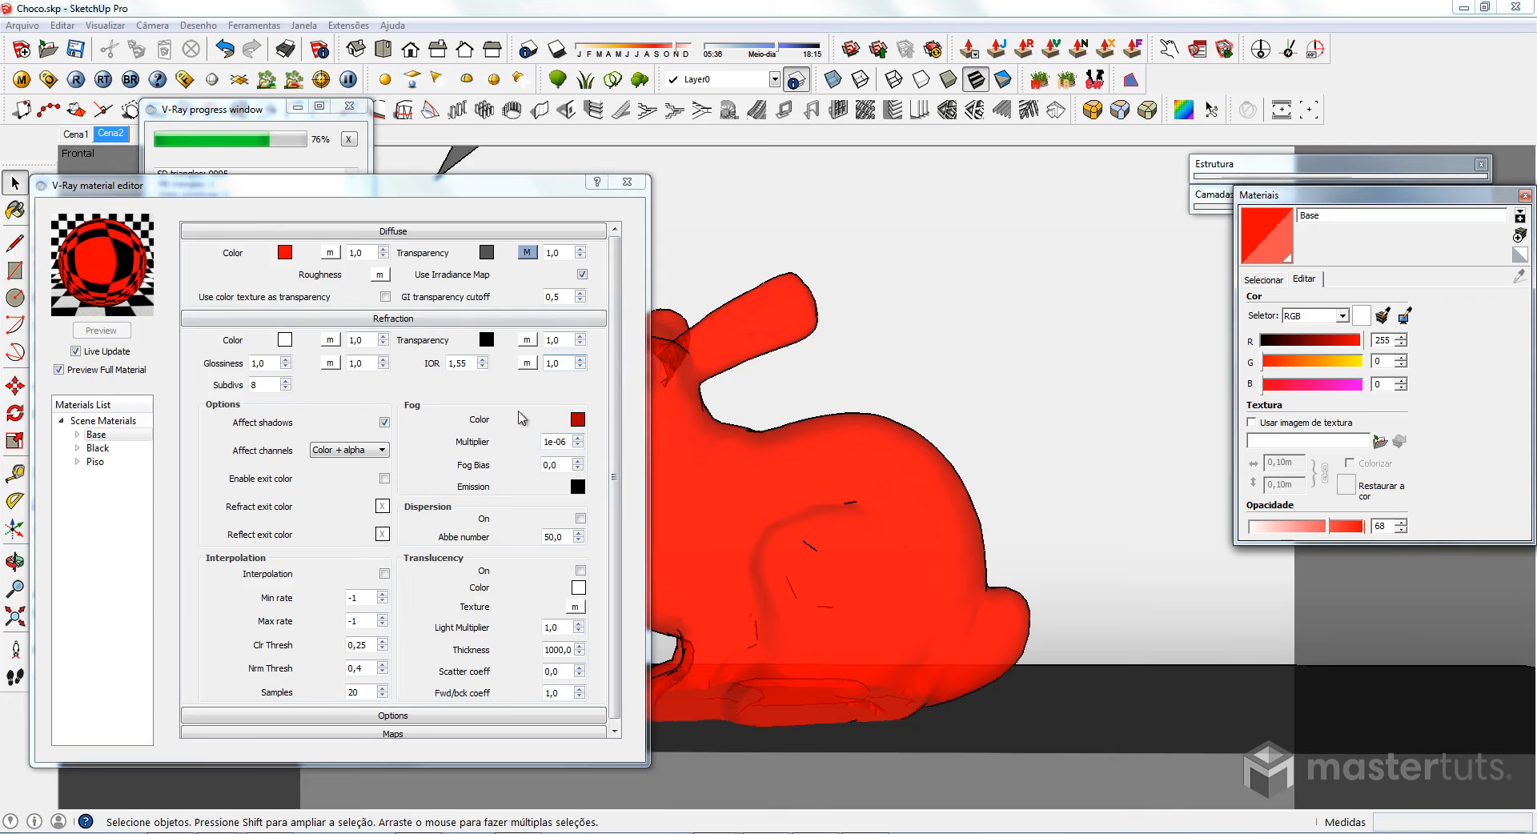
# Change the Base fog color to a very pale pink (255, 238, 238).
pyautogui.click(580, 422)
pyautogui.click(579, 422)
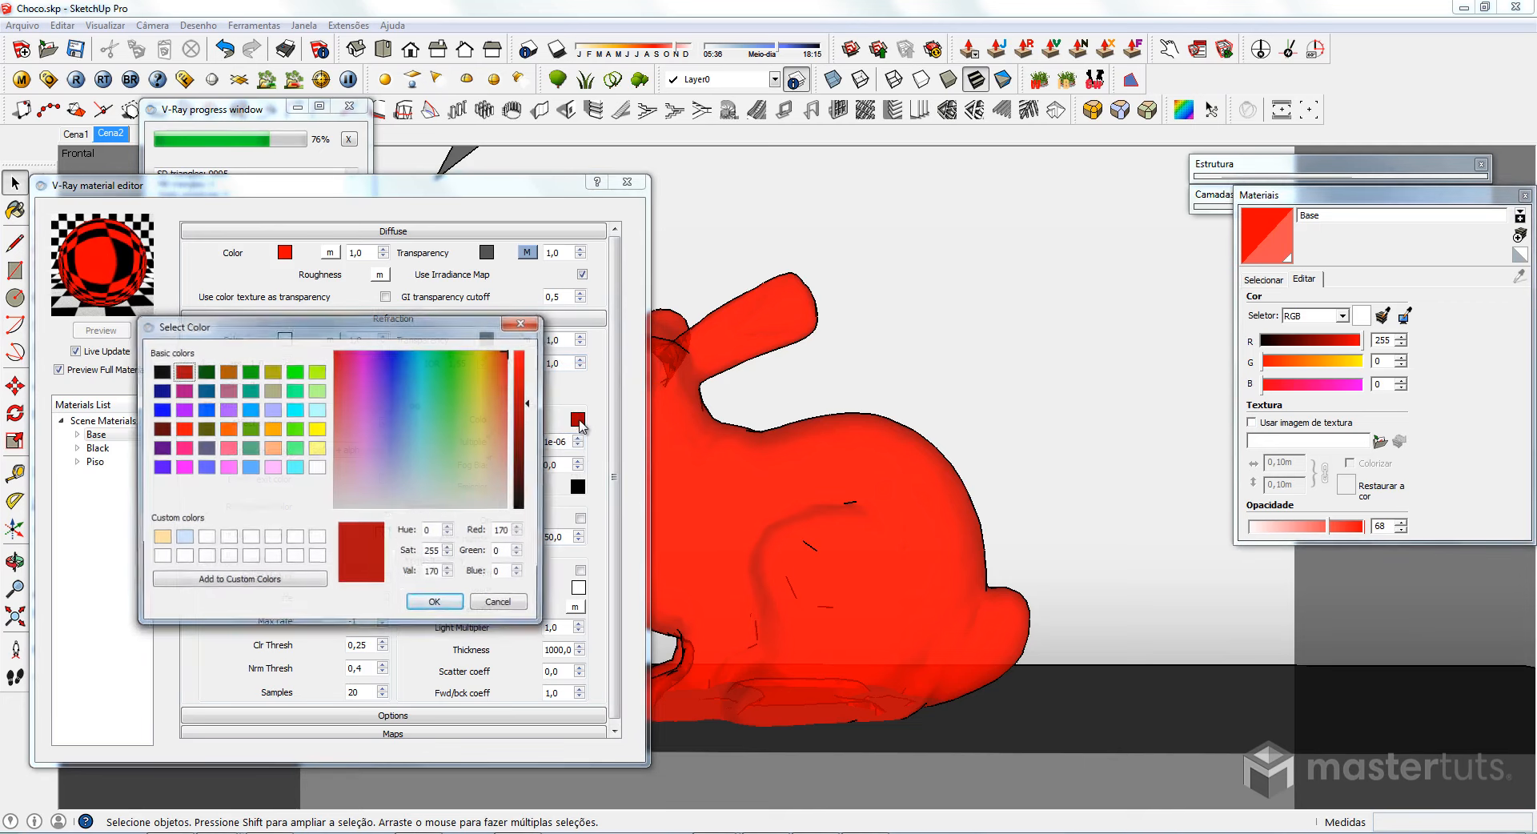
pyautogui.moveTo(511, 353); pyautogui.dragTo(511, 500)
pyautogui.moveTo(532, 411); pyautogui.dragTo(532, 340)
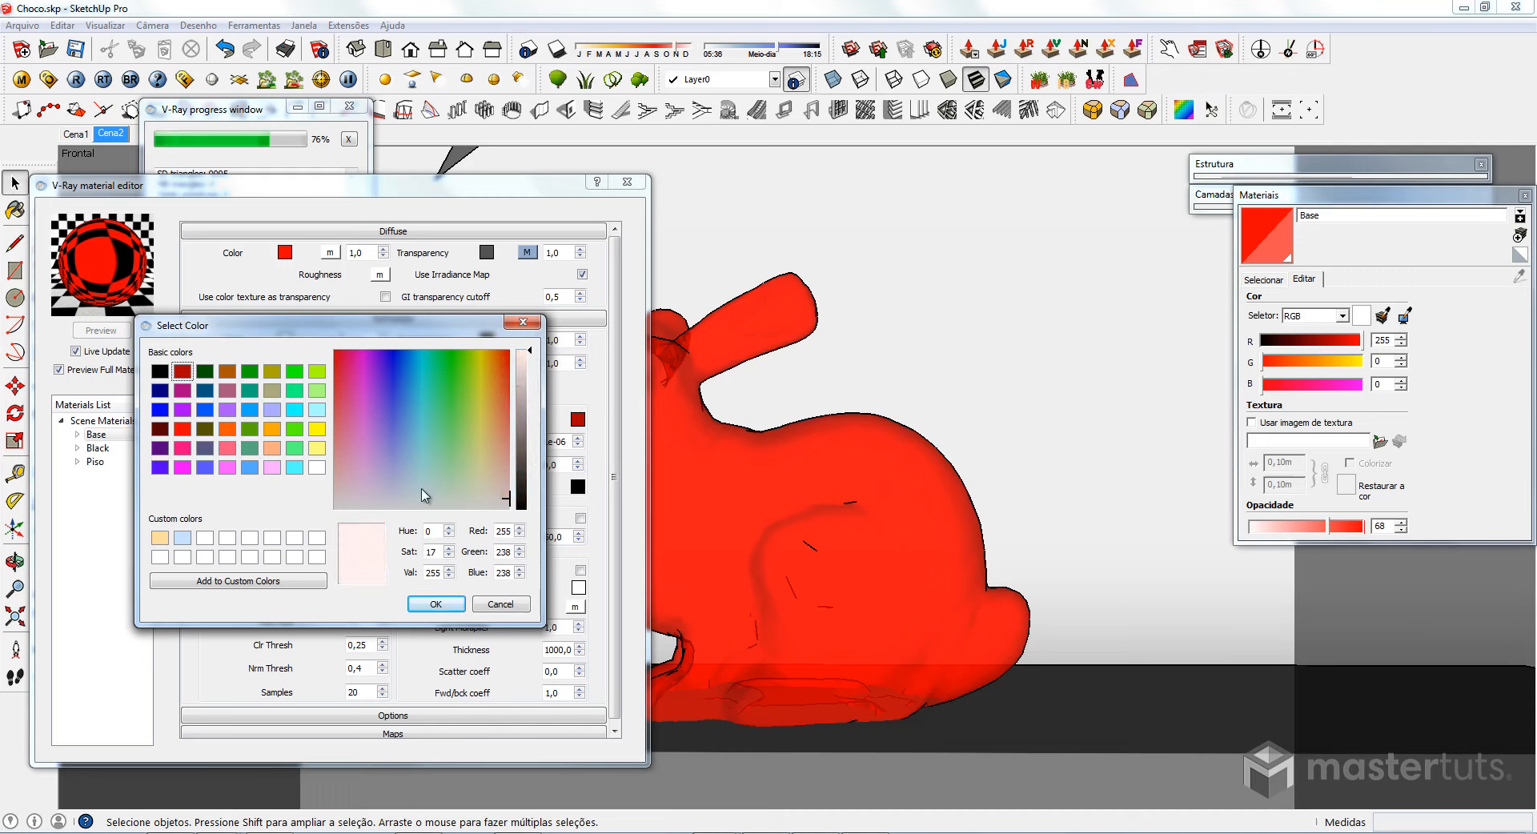
pyautogui.click(436, 604)
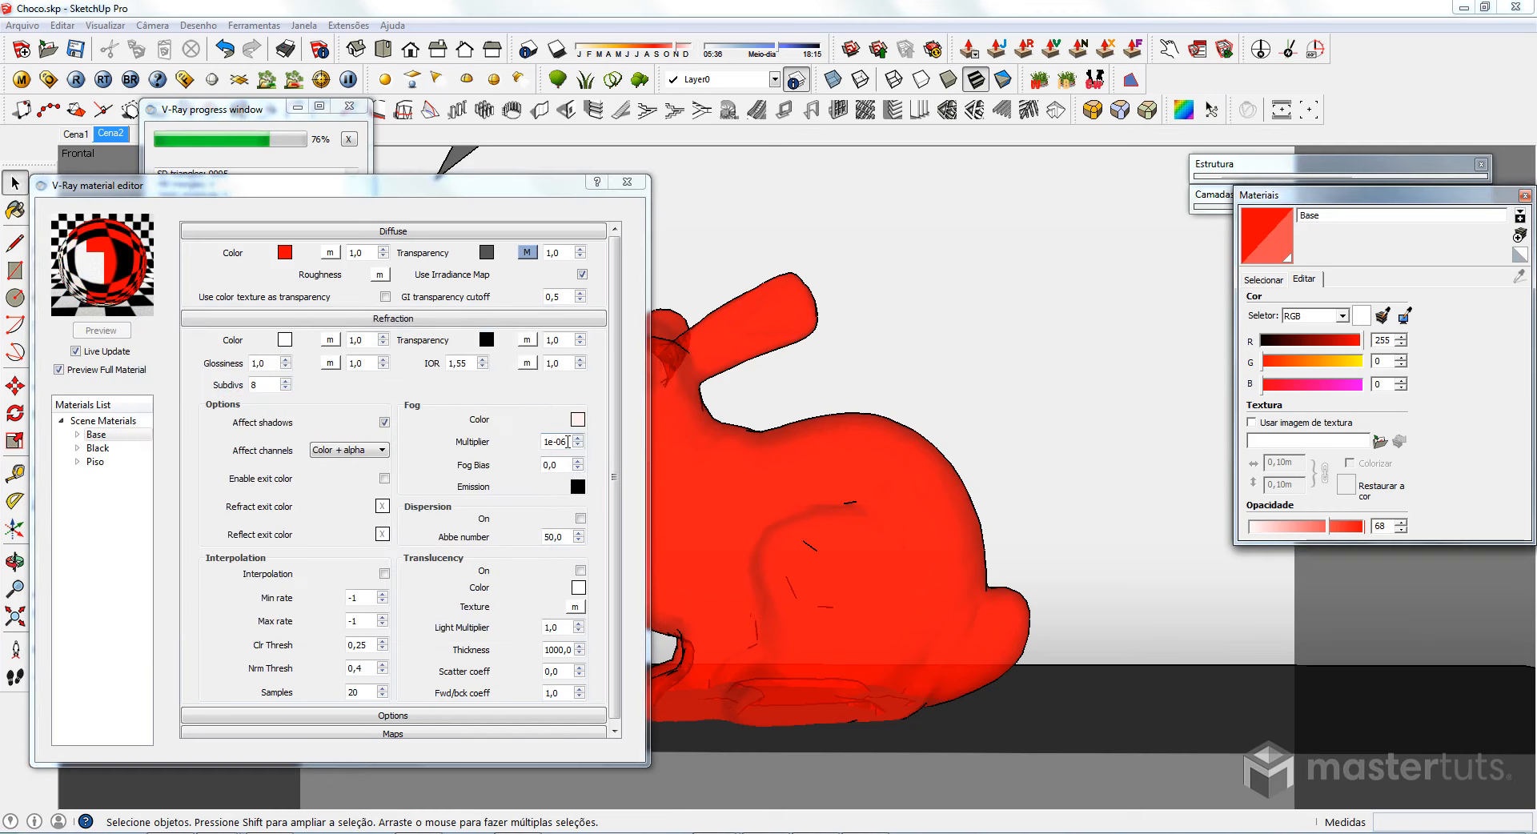
# Set the Base fog multiplier to 30 and render the scene.
pyautogui.moveTo(568, 442); pyautogui.dragTo(525, 442)
pyautogui.write('30')
pyautogui.press('Return')
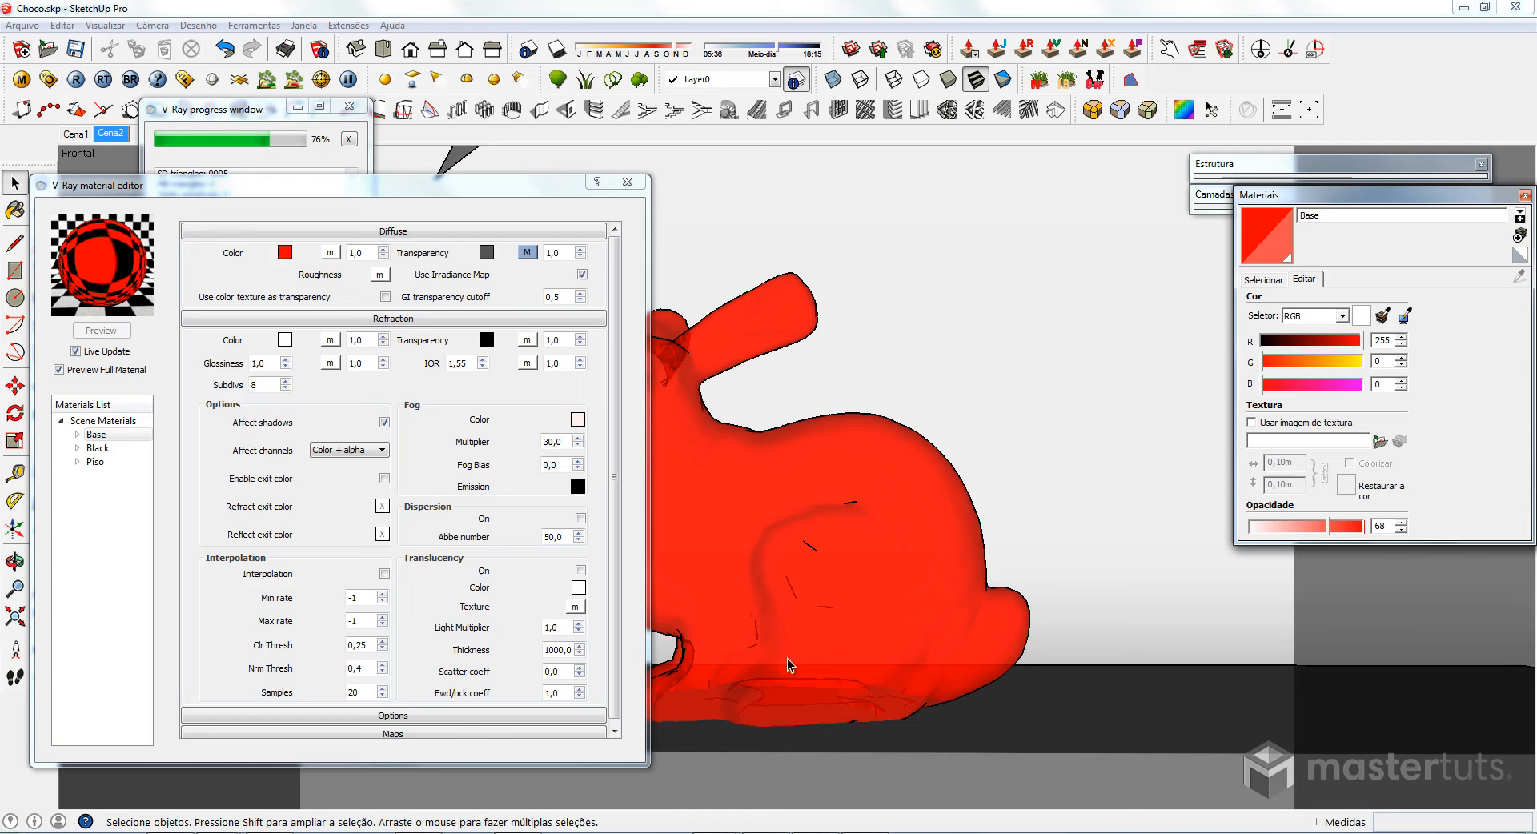
pyautogui.click(75, 83)
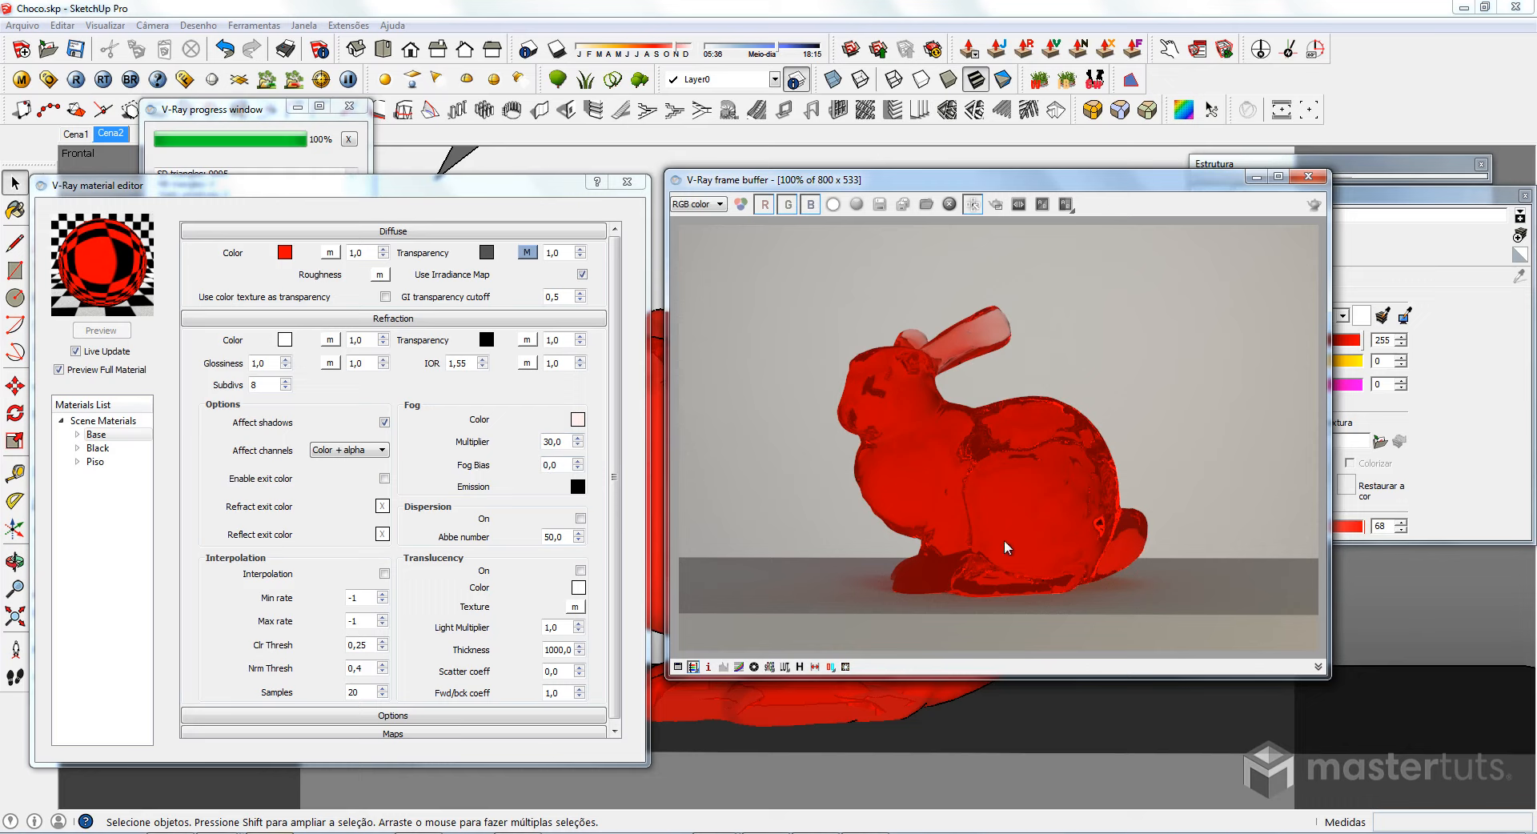
# Set the Base fog bias to -2 and render the rabbit again.
pyautogui.click(557, 470)
pyautogui.moveTo(563, 466); pyautogui.dragTo(507, 469)
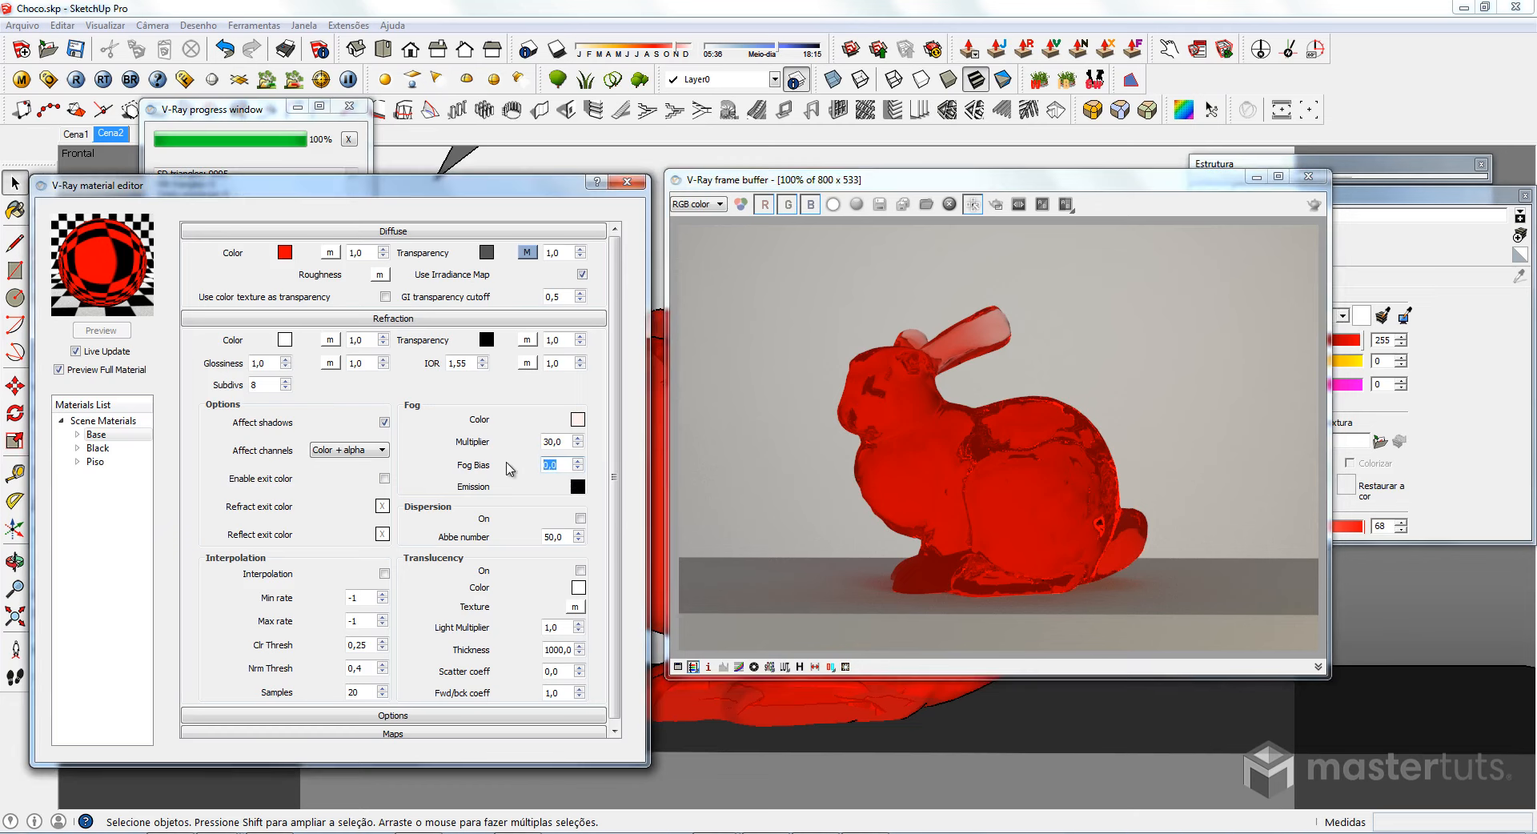
pyautogui.write('-2,0')
pyautogui.click(1039, 493)
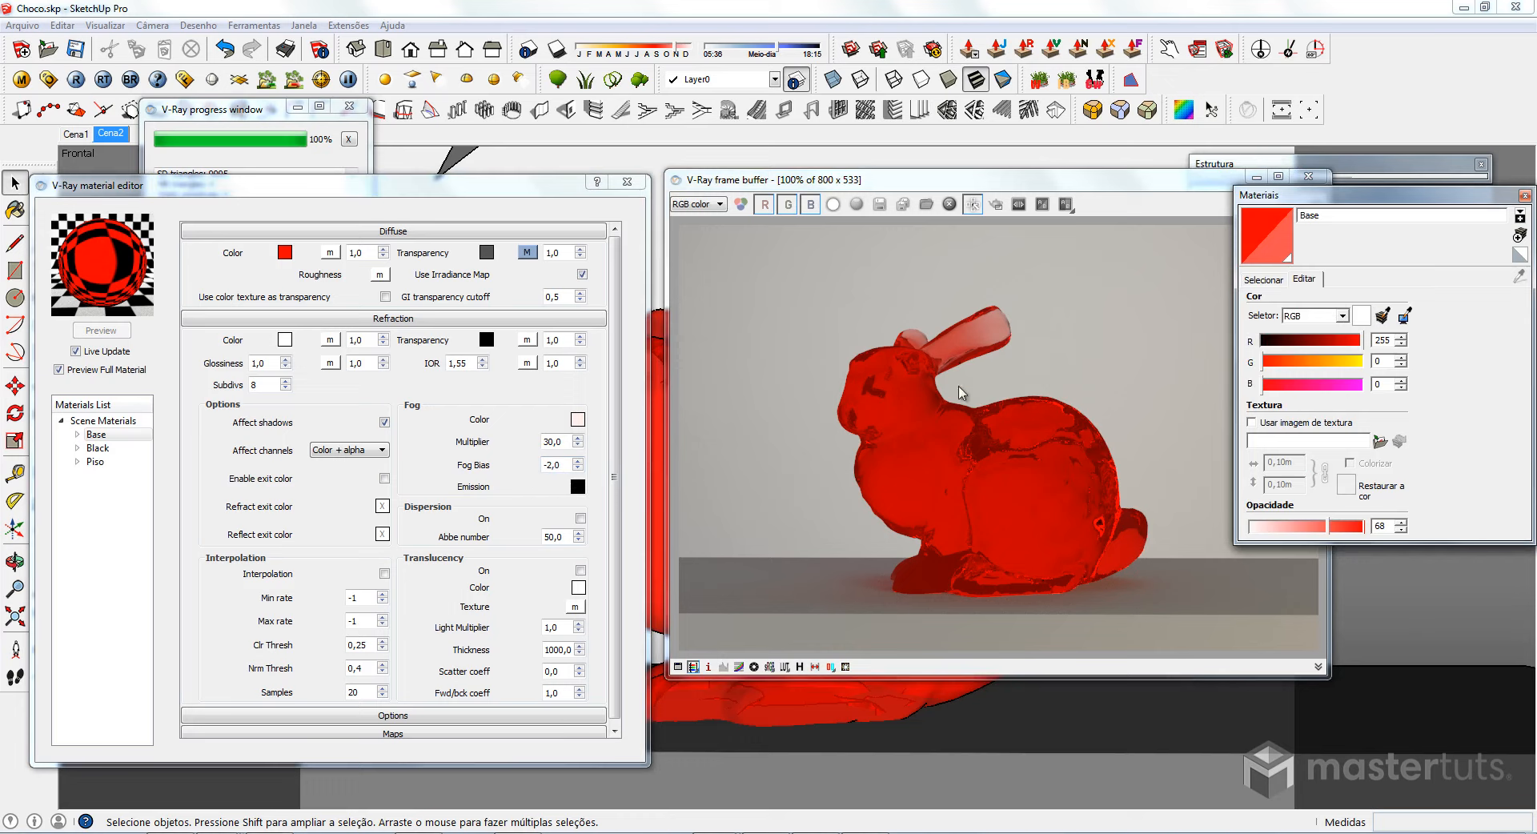
pyautogui.click(1104, 184)
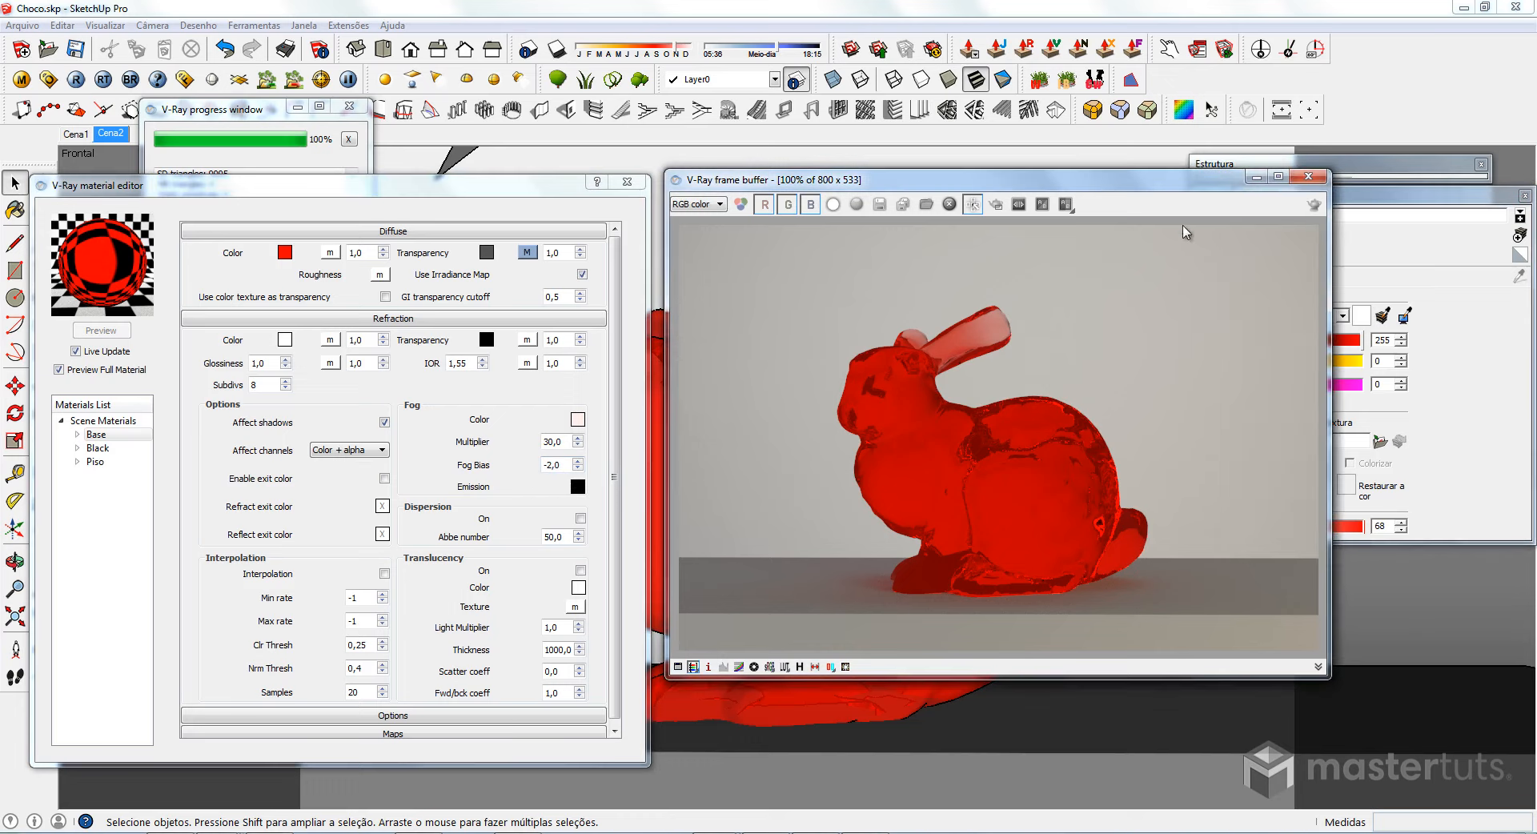
pyautogui.click(1313, 205)
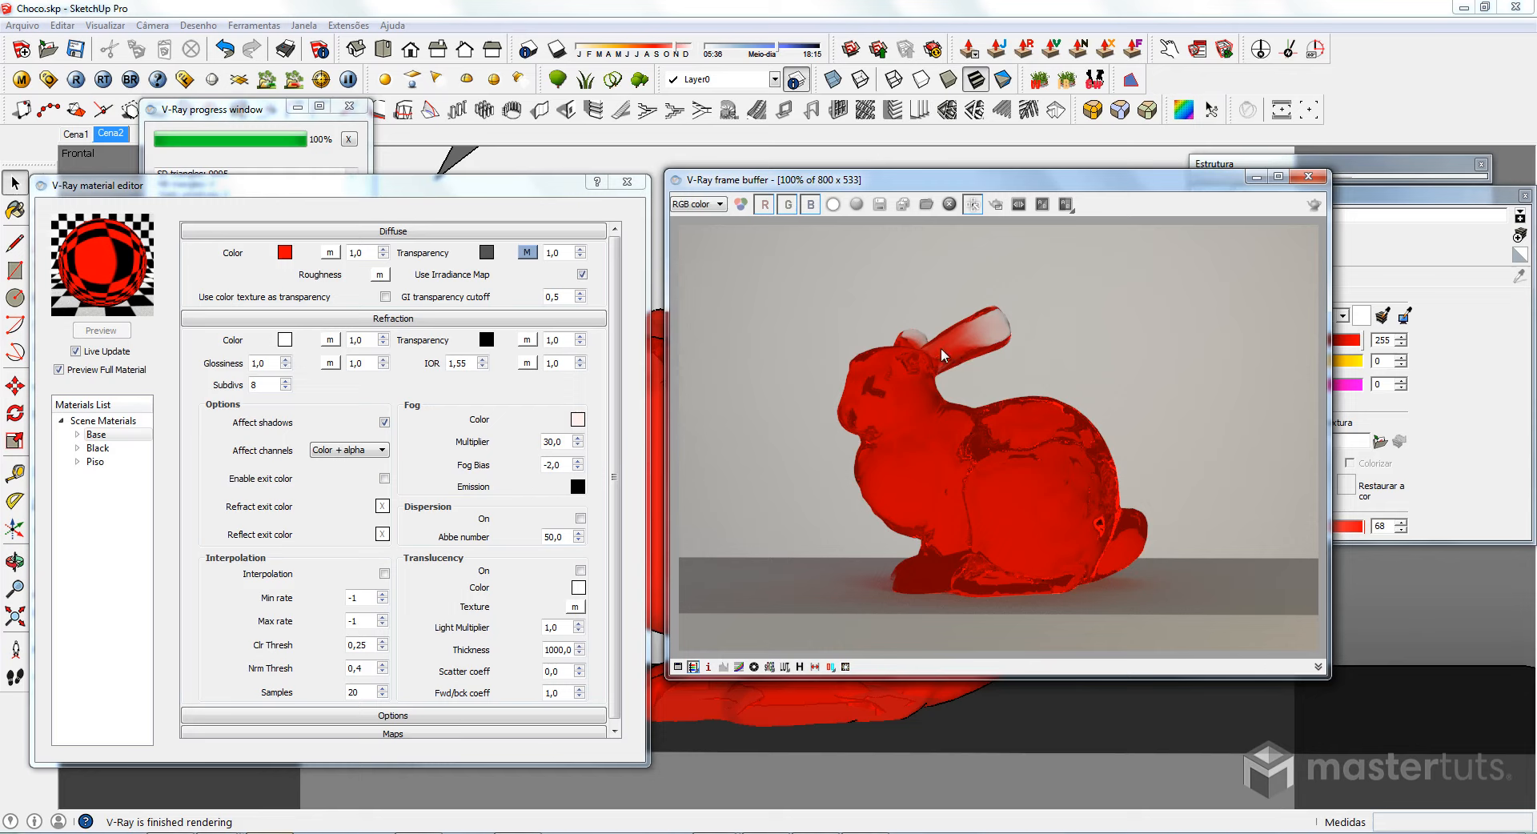
# Set the Base fog bias to 10 and render the rabbit again.
pyautogui.moveTo(564, 464); pyautogui.dragTo(509, 463)
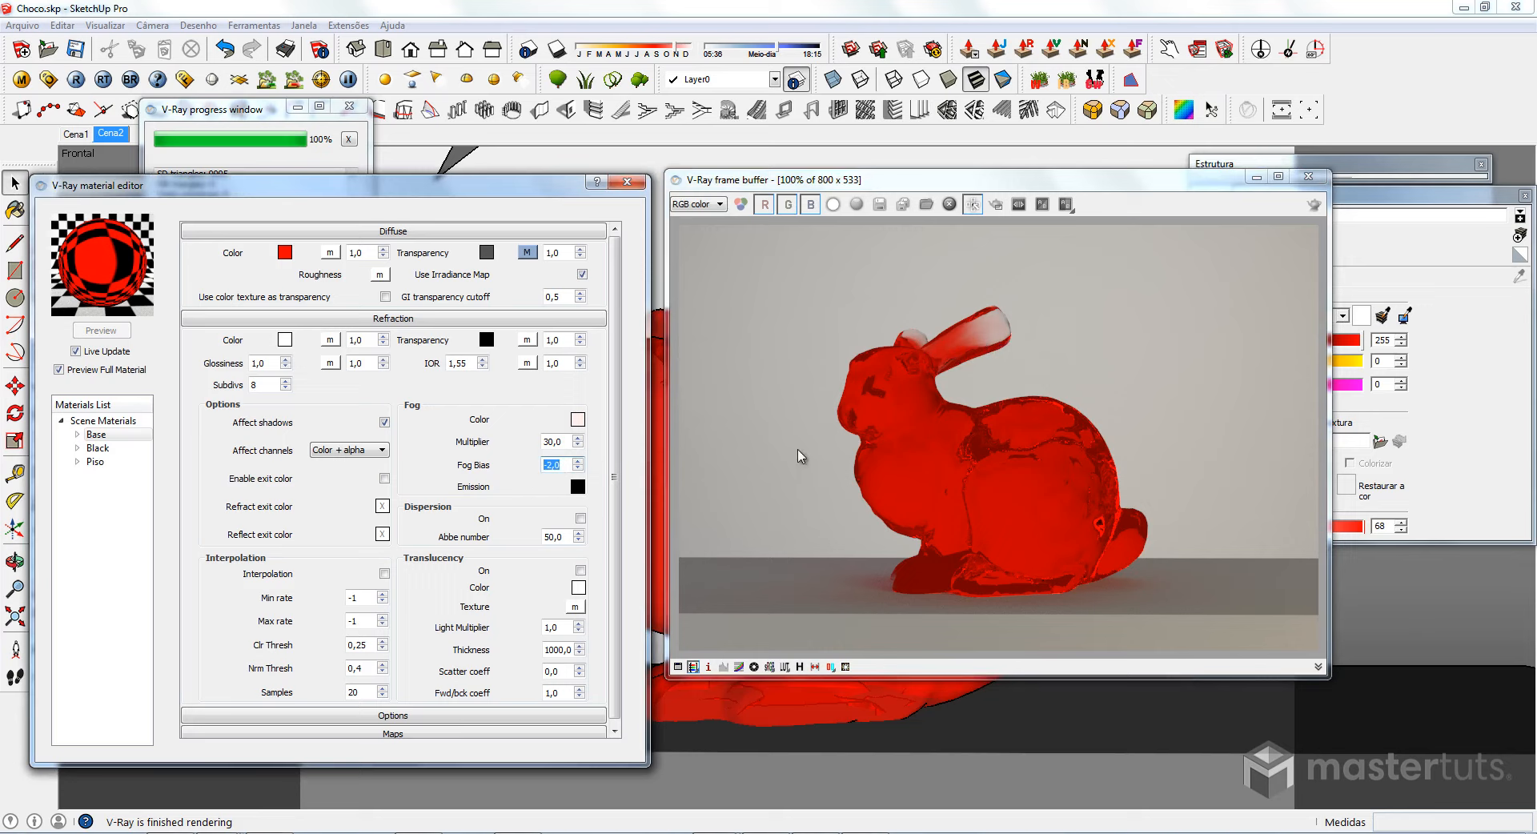
pyautogui.write('10')
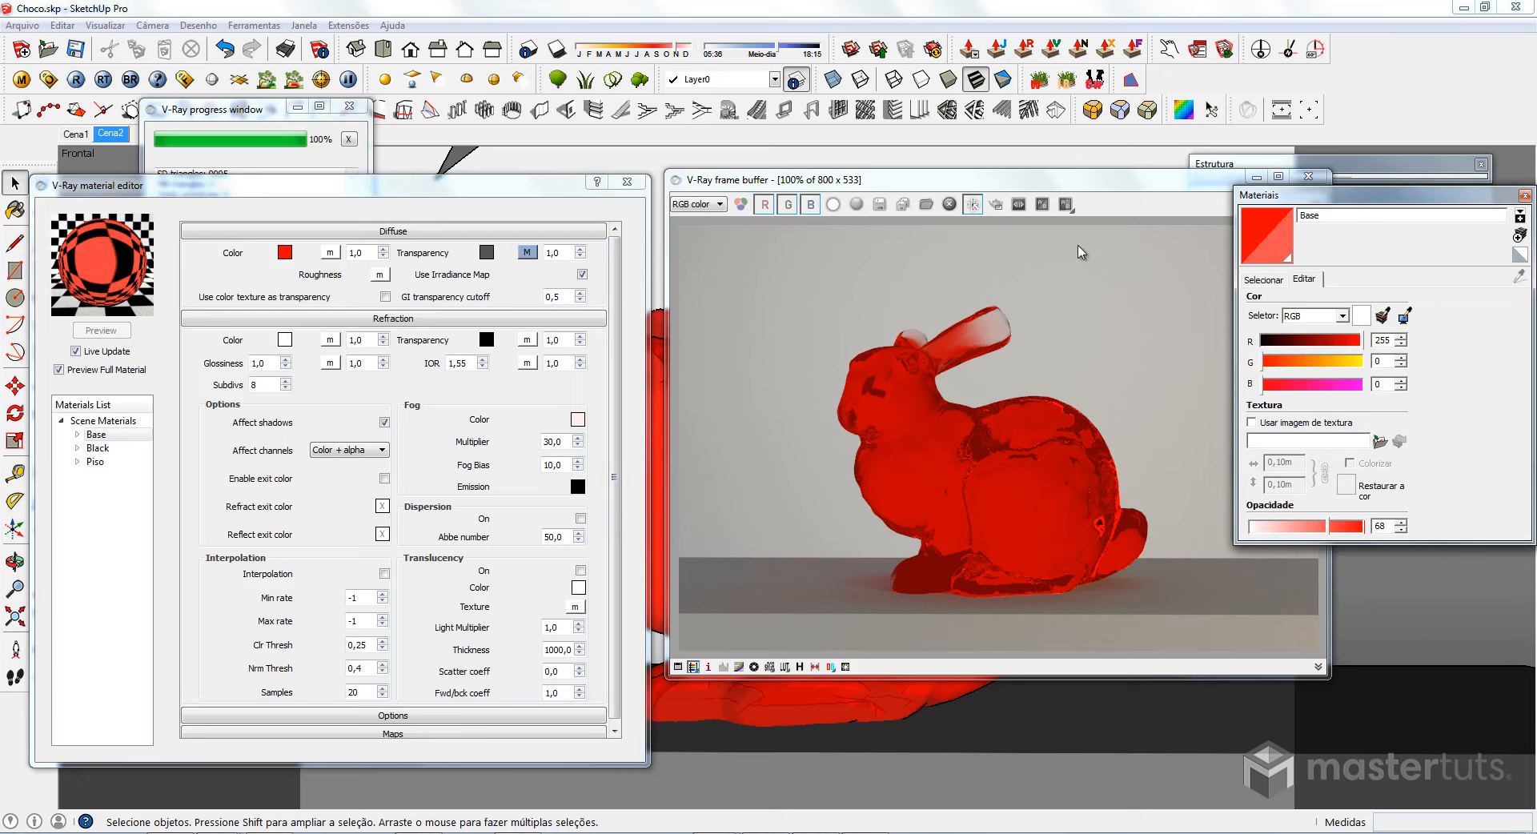
pyautogui.click(1107, 219)
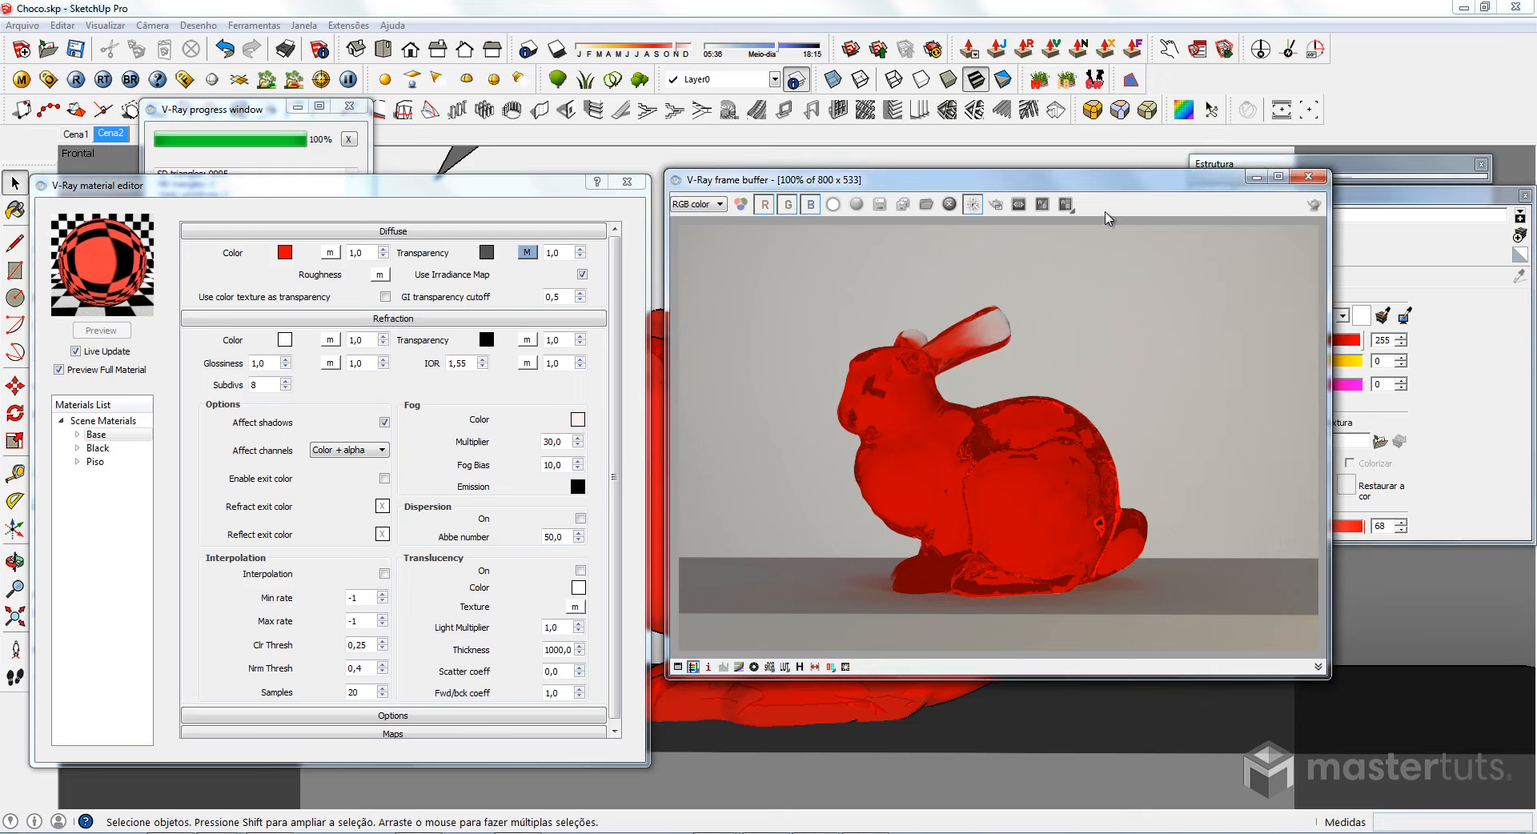
pyautogui.click(1316, 205)
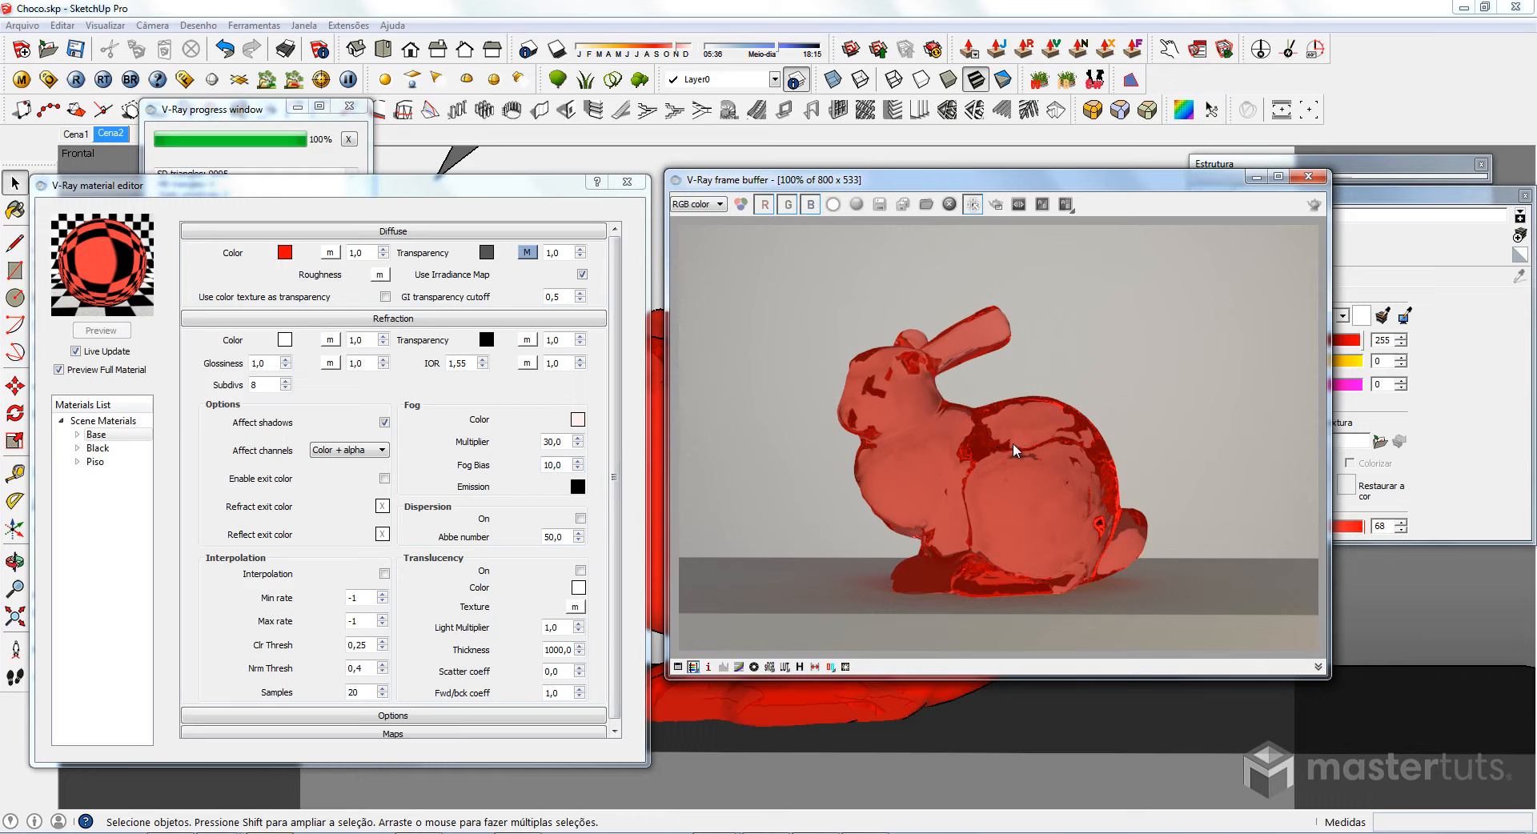
# Set the Base fog multiplier to 1,0 and the fog bias to 0,0, and render the rabbit again.
pyautogui.doubleClick(571, 442)
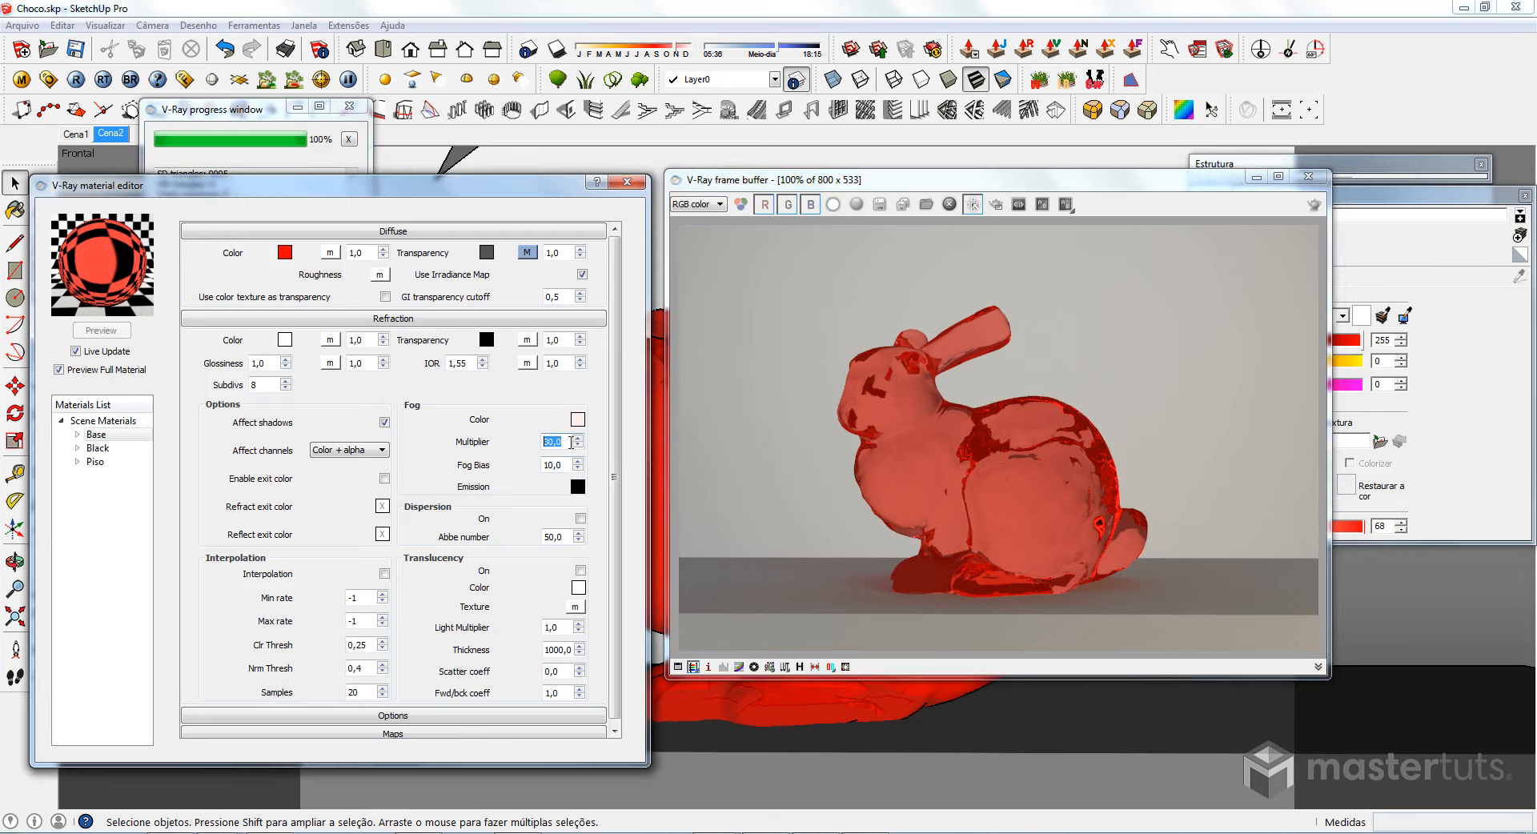
pyautogui.write('1')
pyautogui.press('Return')
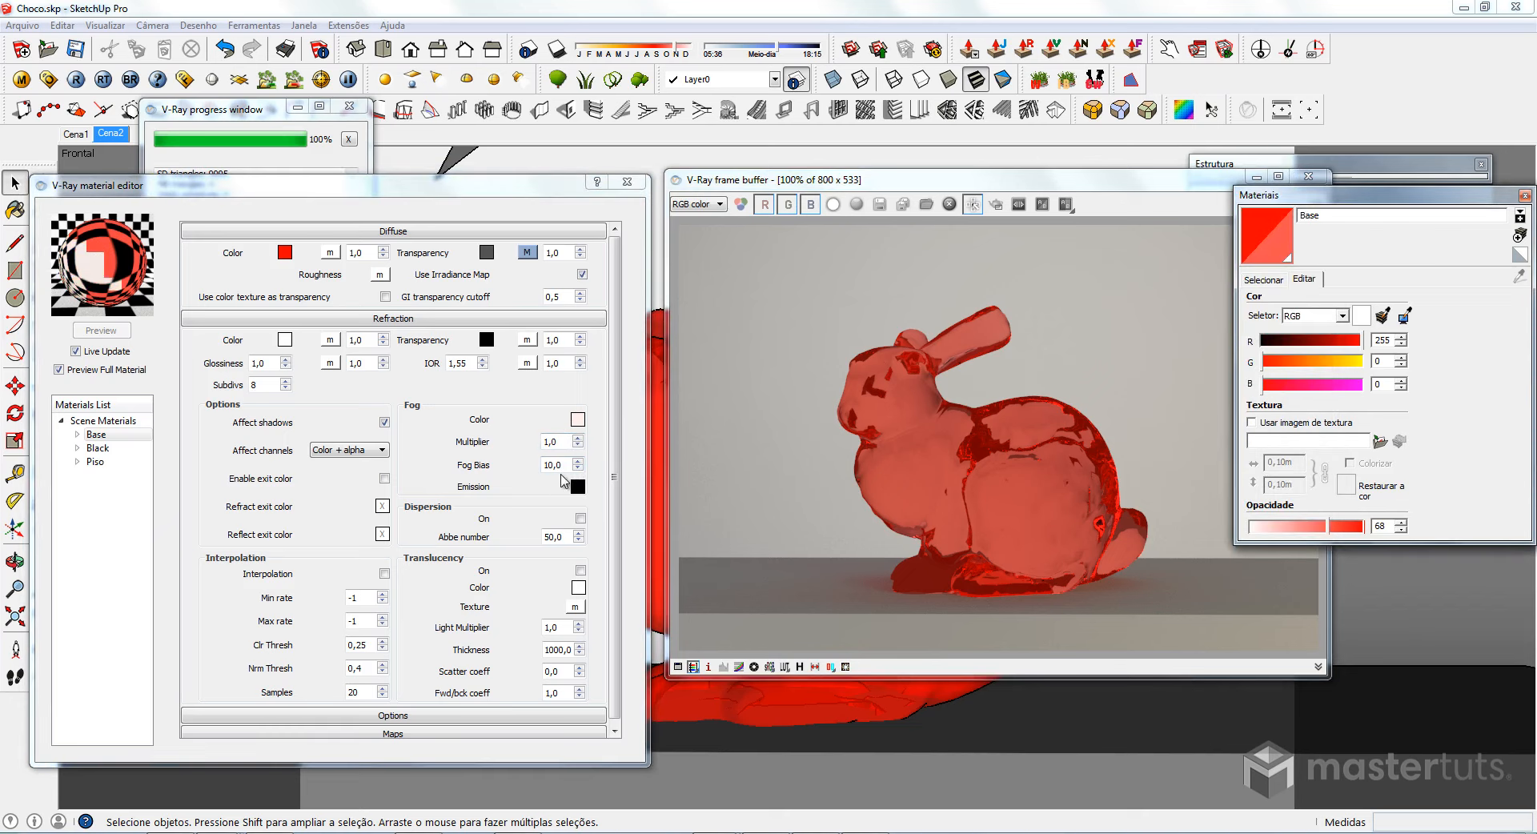
pyautogui.doubleClick(567, 463)
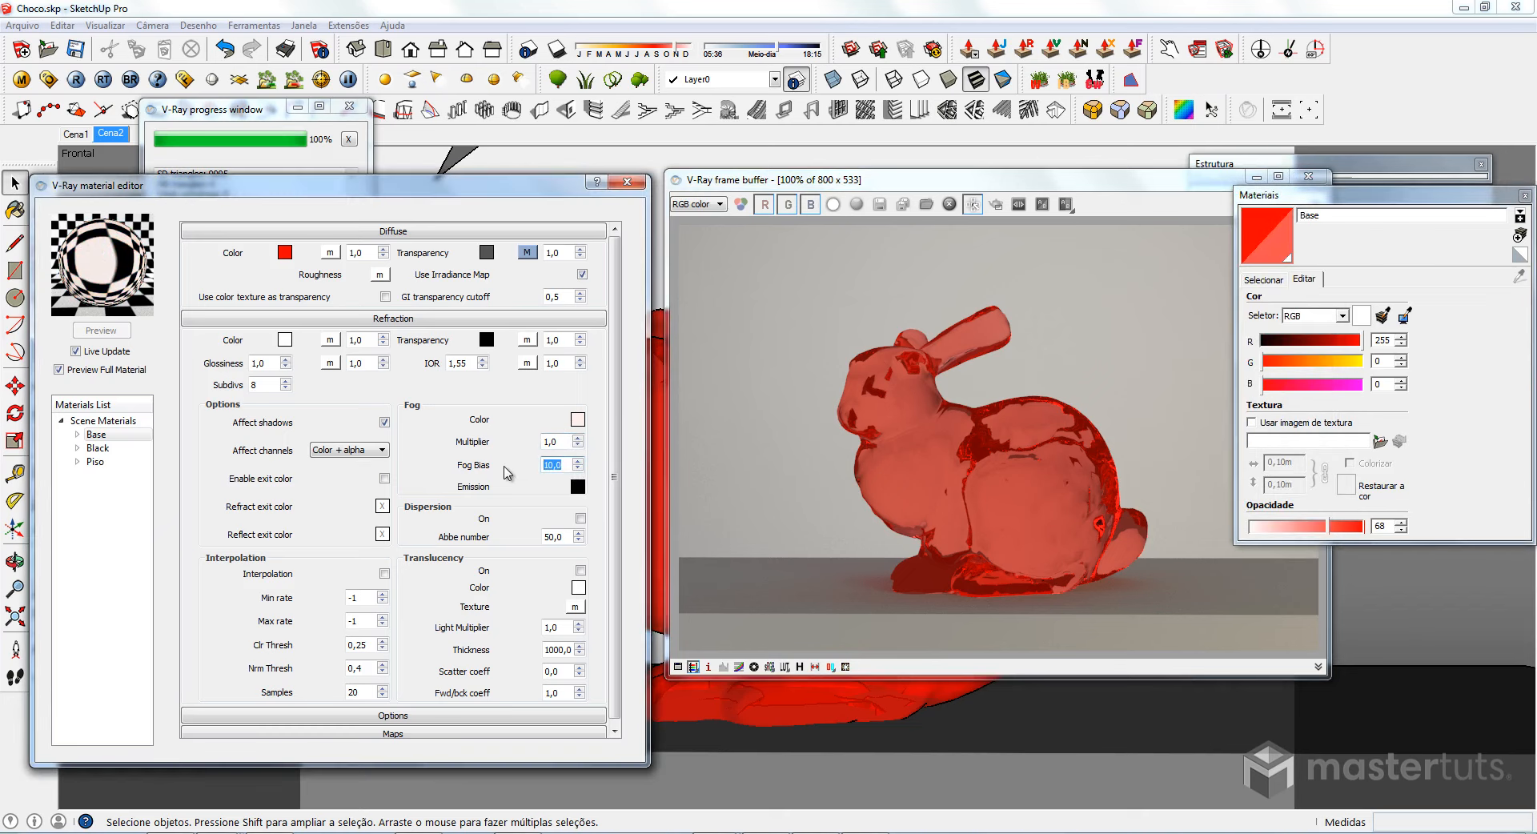
pyautogui.write('0')
pyautogui.press('Return')
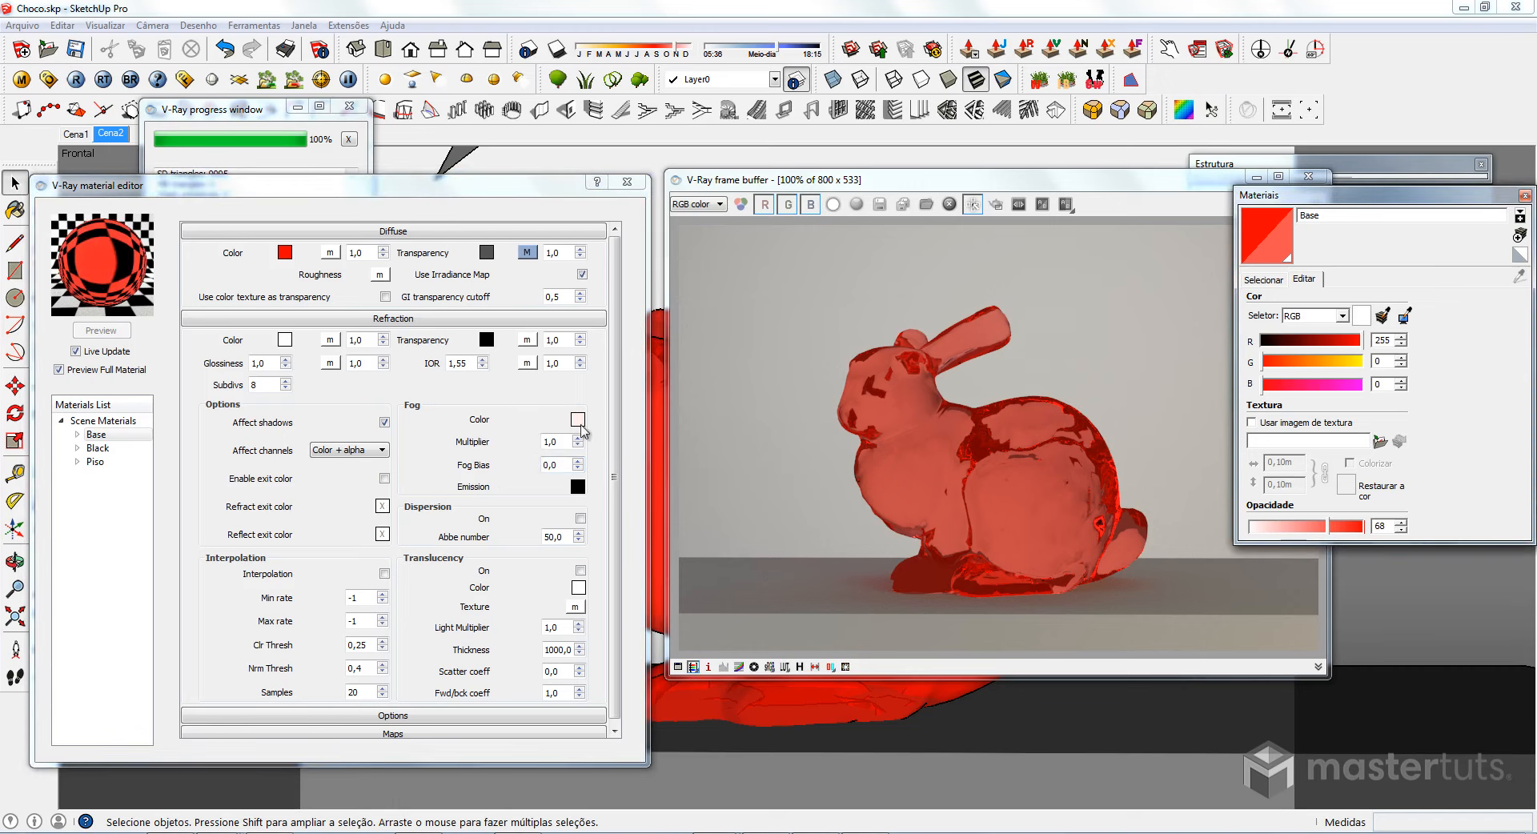
pyautogui.click(939, 181)
pyautogui.click(1314, 205)
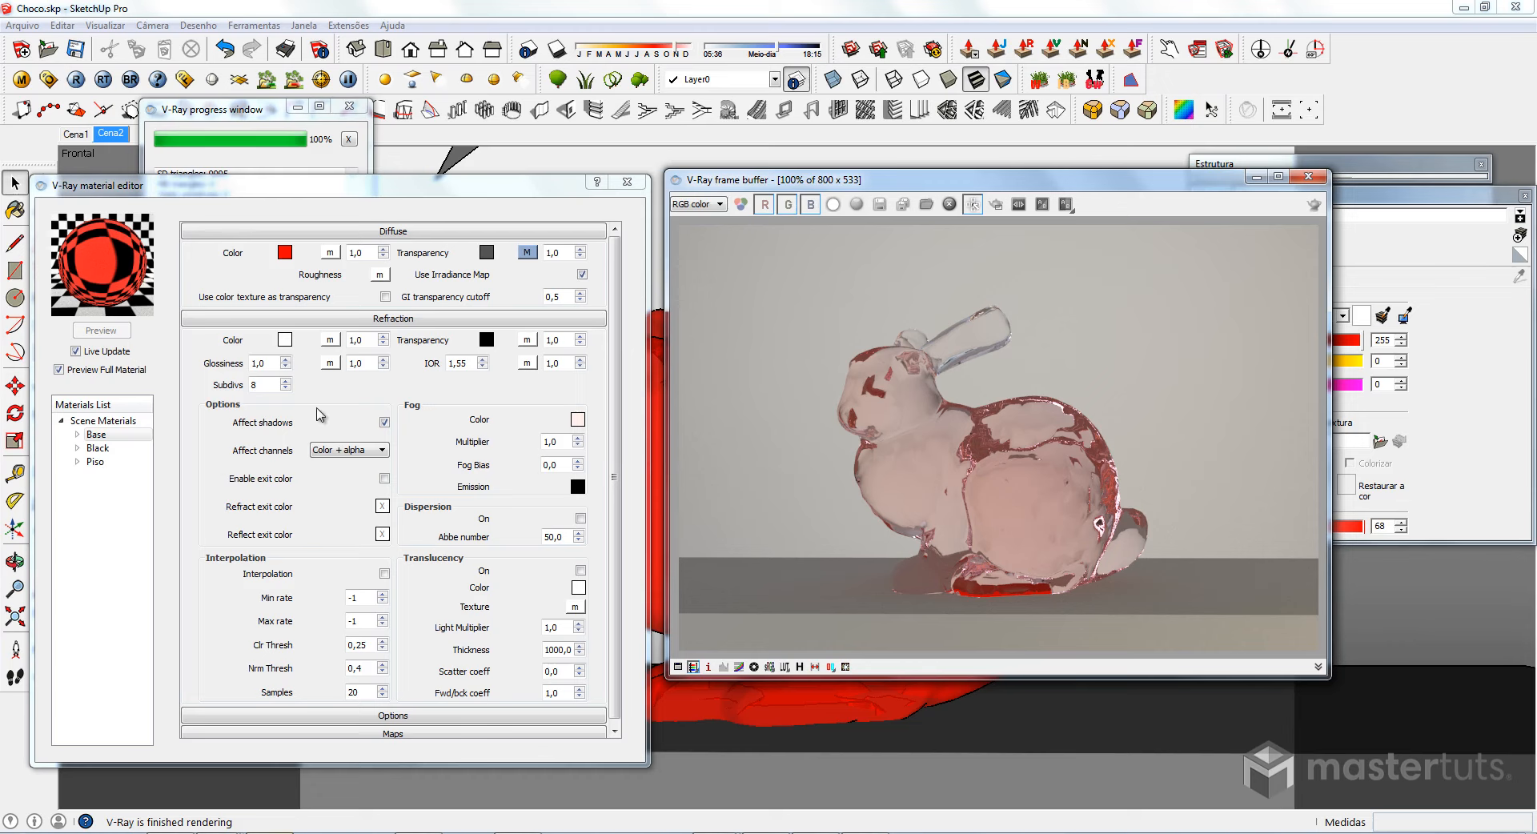
# Switch the Affect shadows option of the Base refraction off and back on.
pyautogui.click(385, 423)
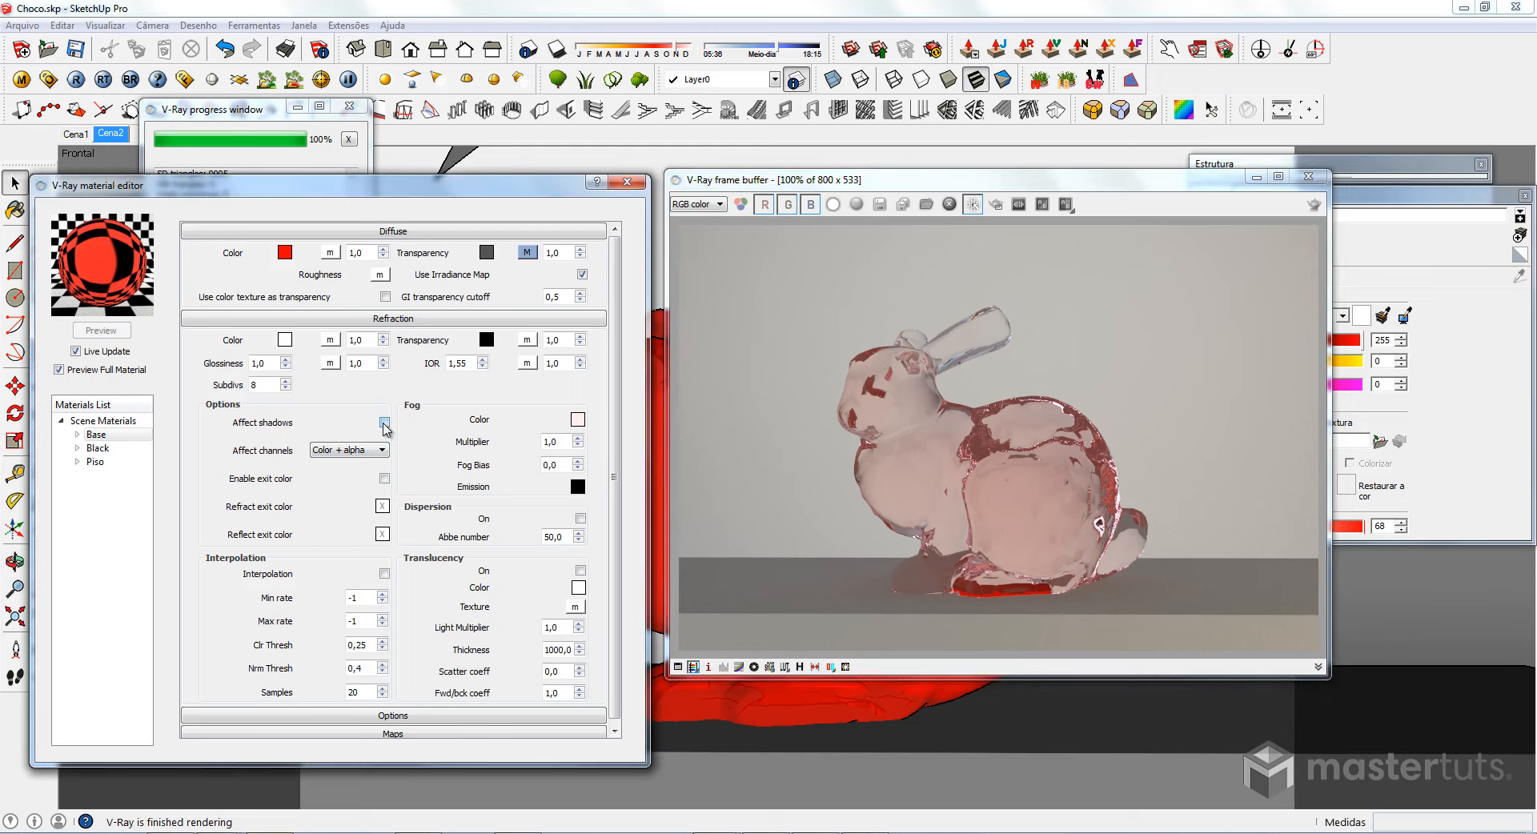
pyautogui.click(384, 423)
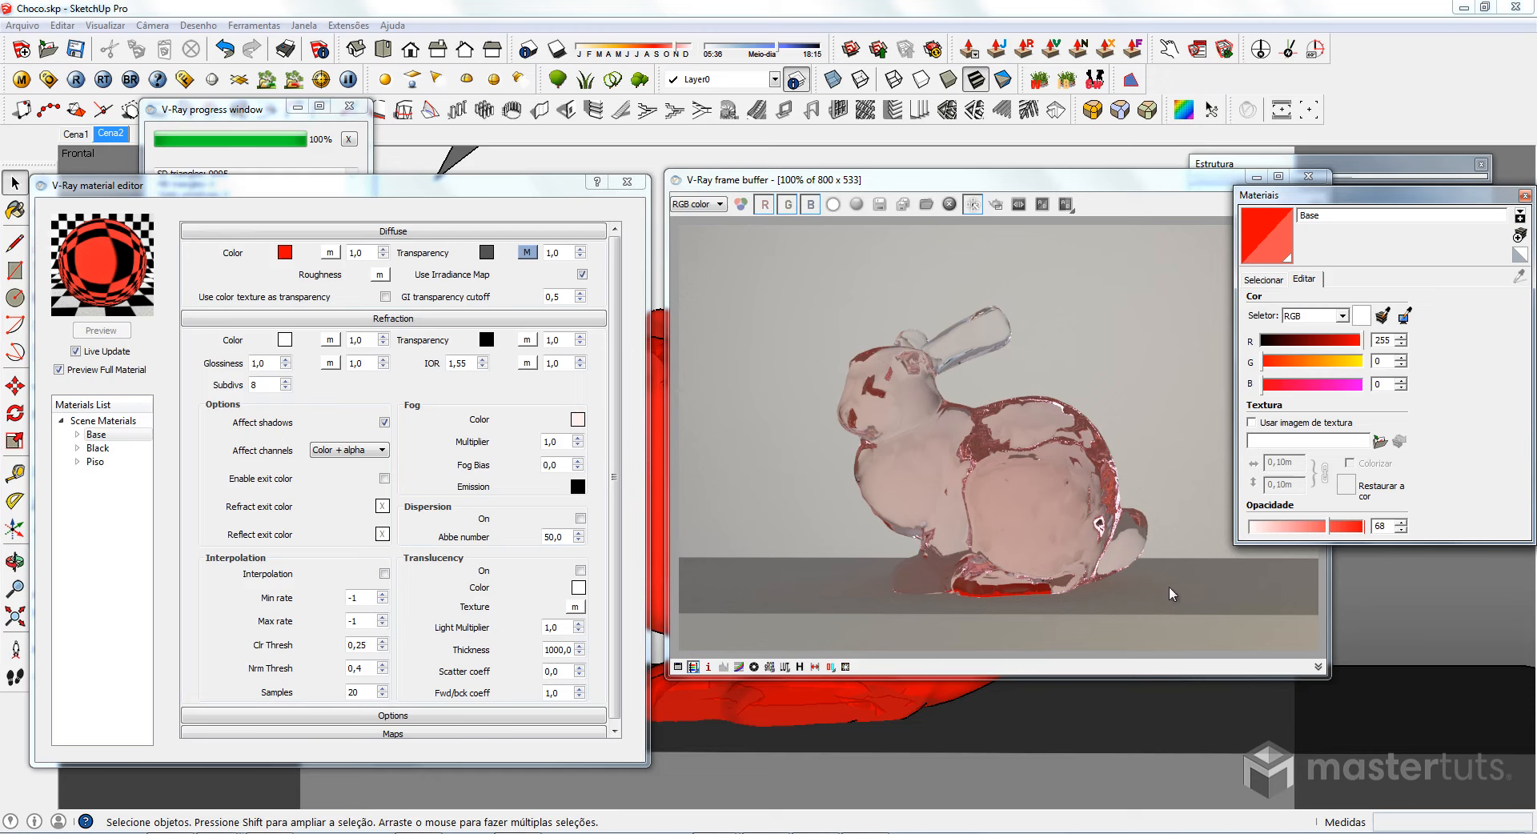
pyautogui.click(384, 422)
pyautogui.click(385, 422)
# Try a bright green refraction color on the Base material and restore it to white (255, 255, 255).
pyautogui.click(285, 339)
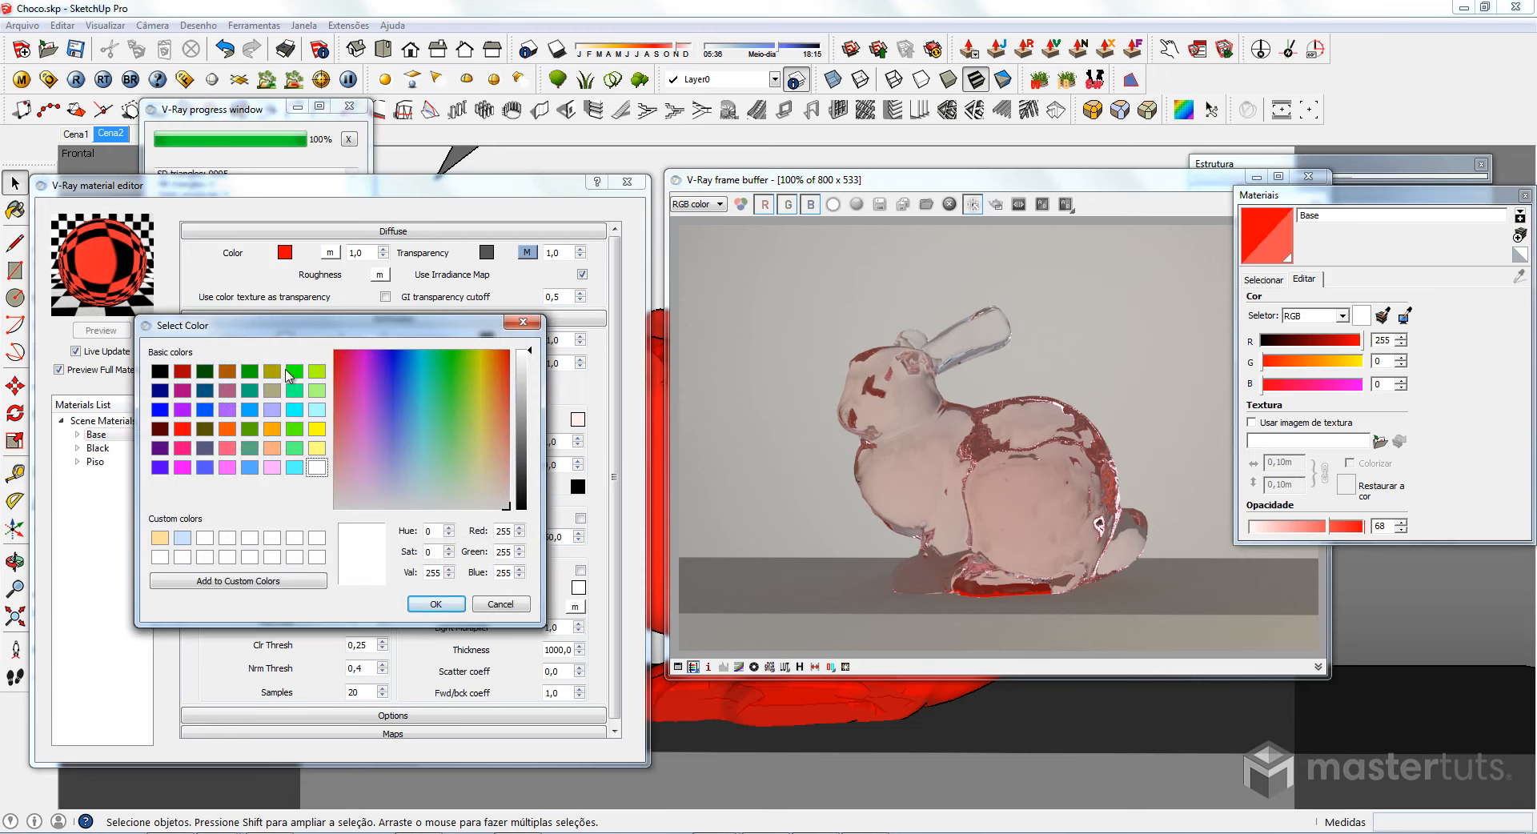
pyautogui.click(295, 371)
pyautogui.click(436, 603)
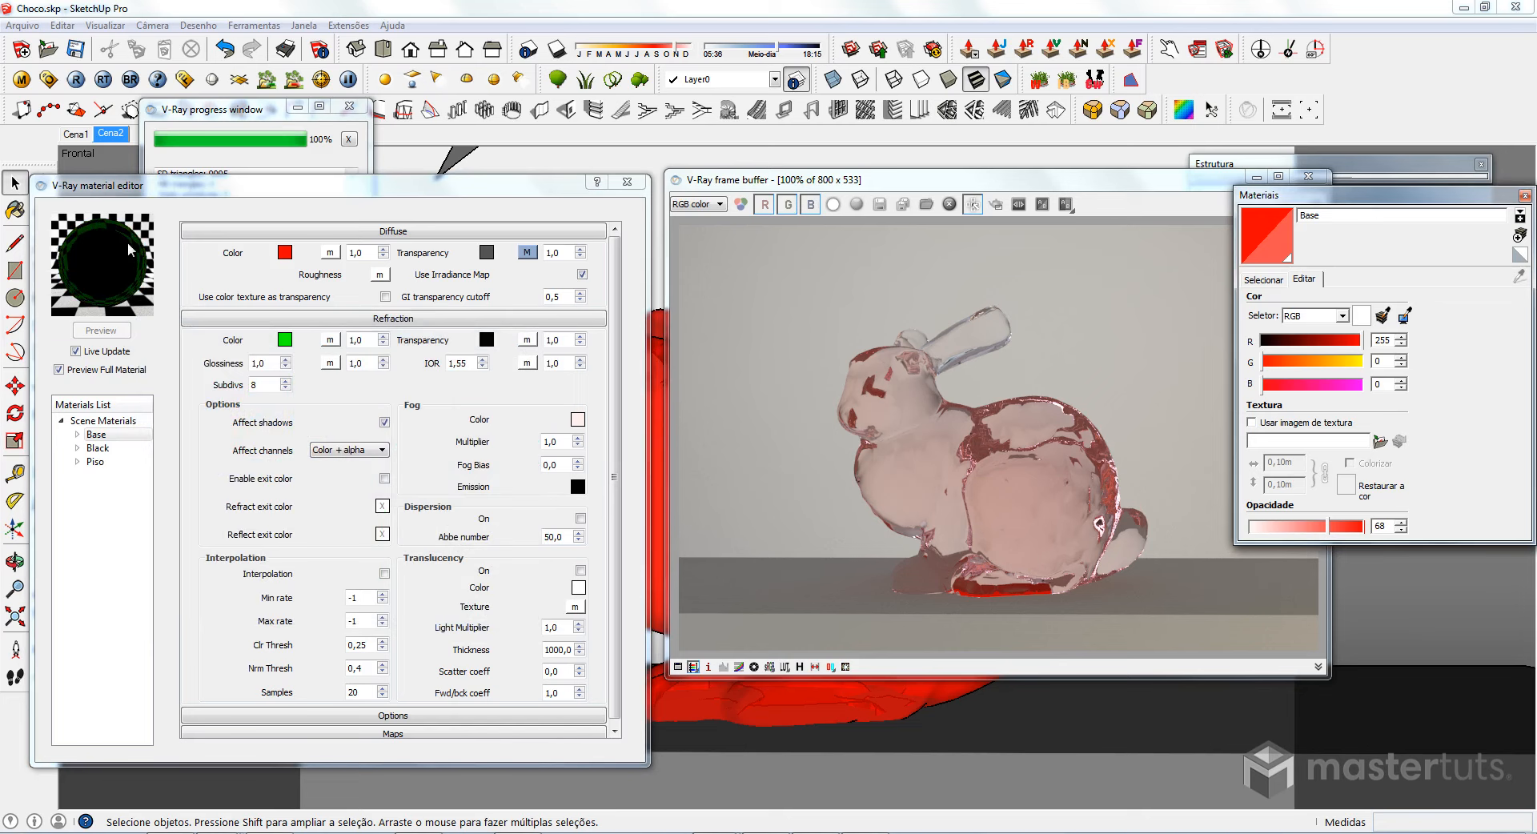
pyautogui.click(284, 339)
pyautogui.click(317, 468)
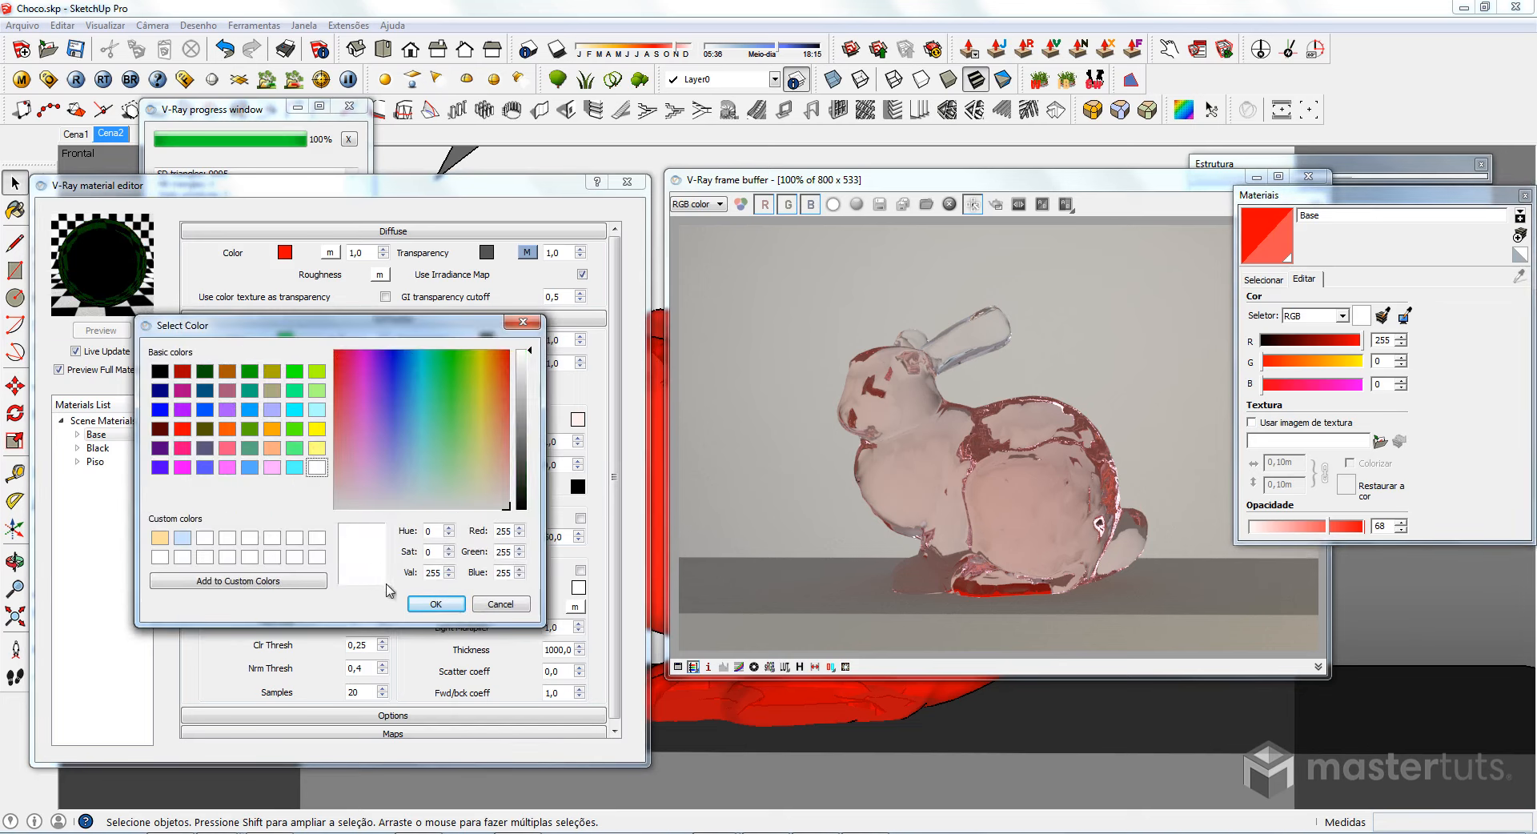
pyautogui.click(422, 605)
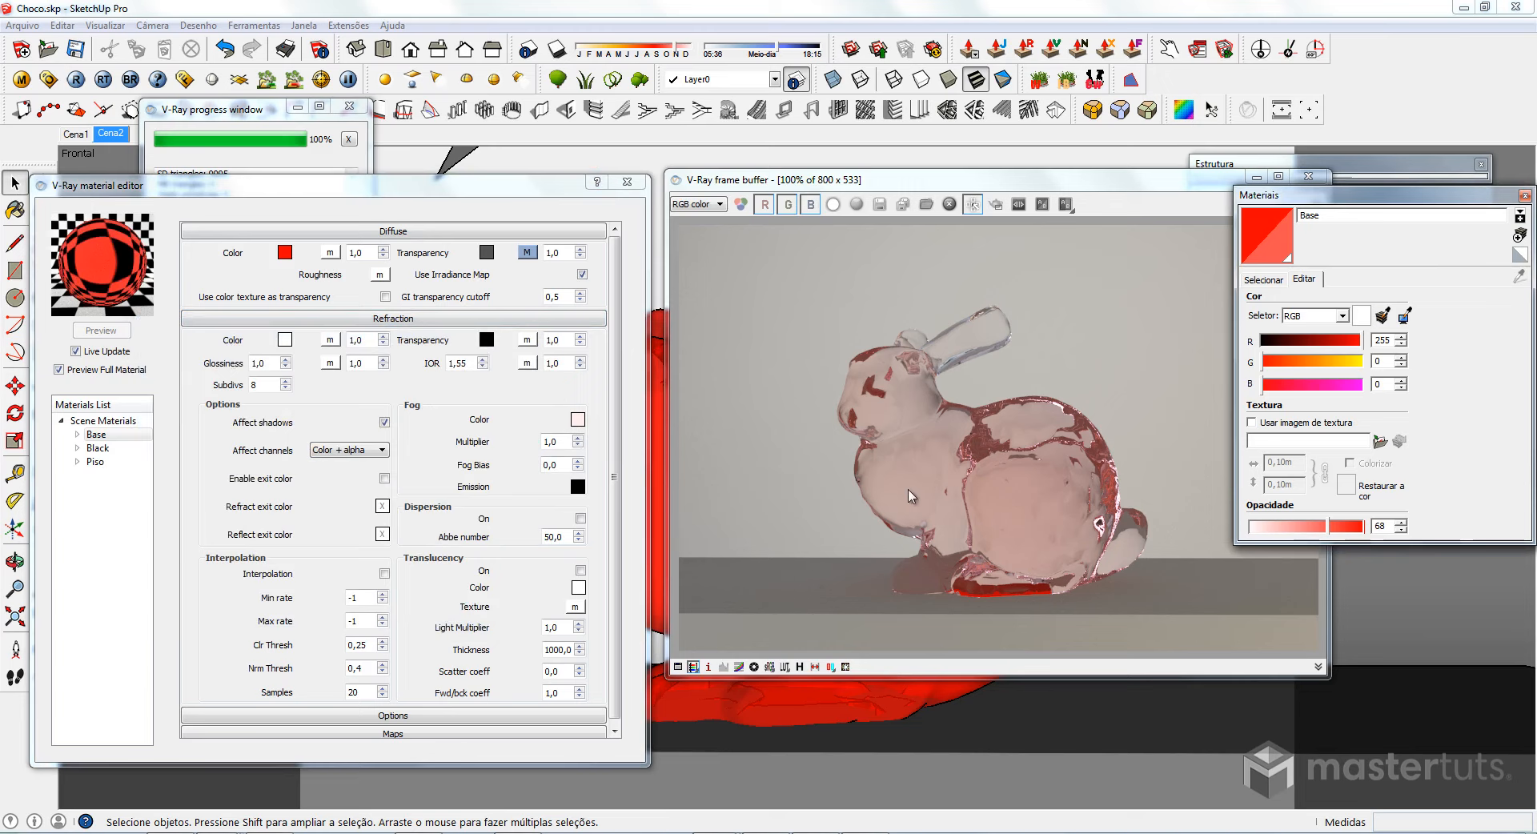
# Try refraction IOR values of 1,33 and 2,0 on the Base material and return the IOR to 1,55.
pyautogui.doubleClick(272, 367)
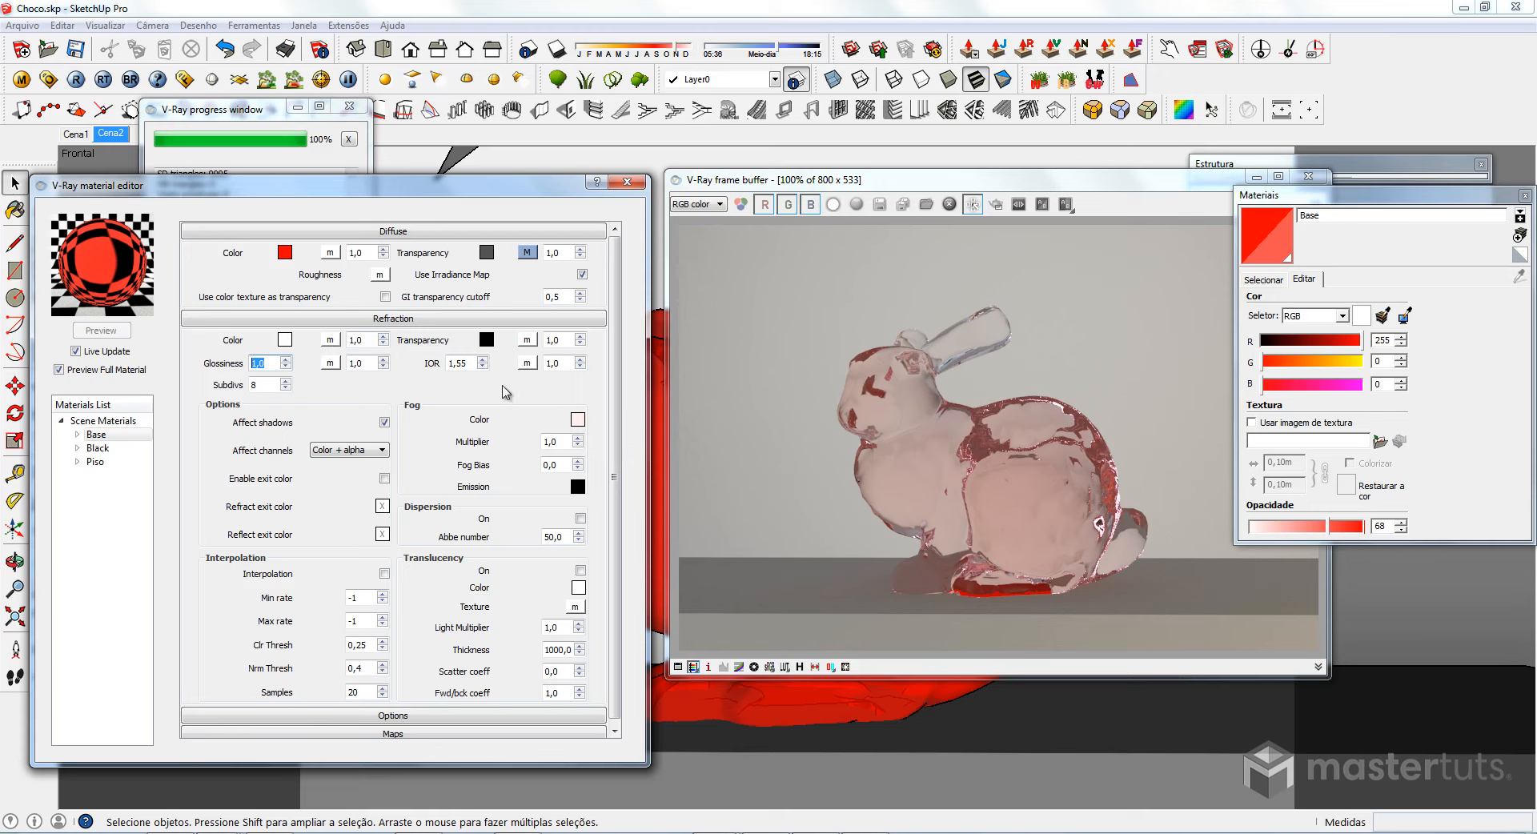
pyautogui.moveTo(470, 361); pyautogui.dragTo(459, 363)
pyautogui.write('33')
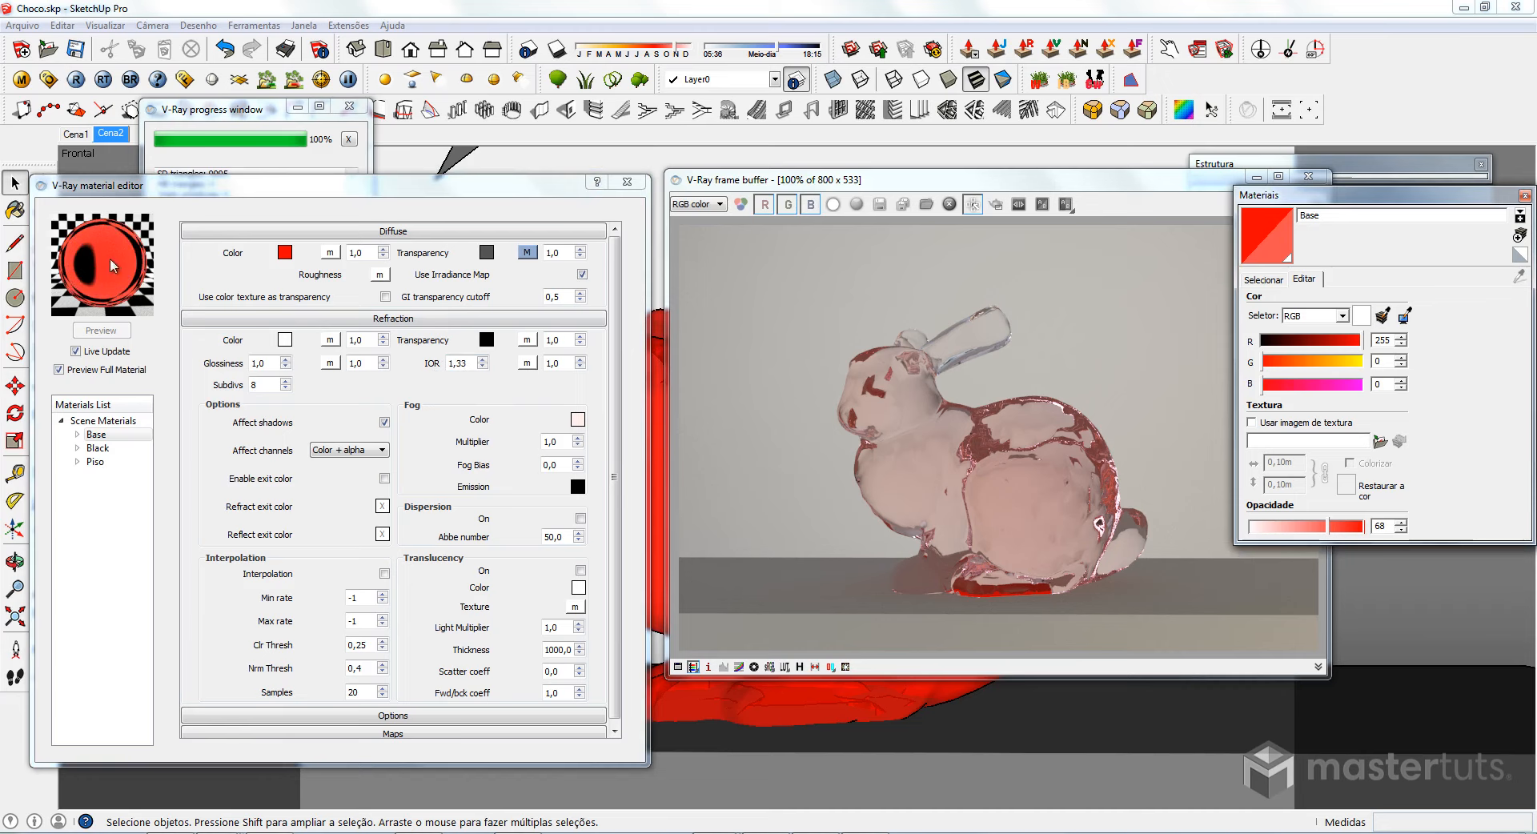
pyautogui.doubleClick(458, 364)
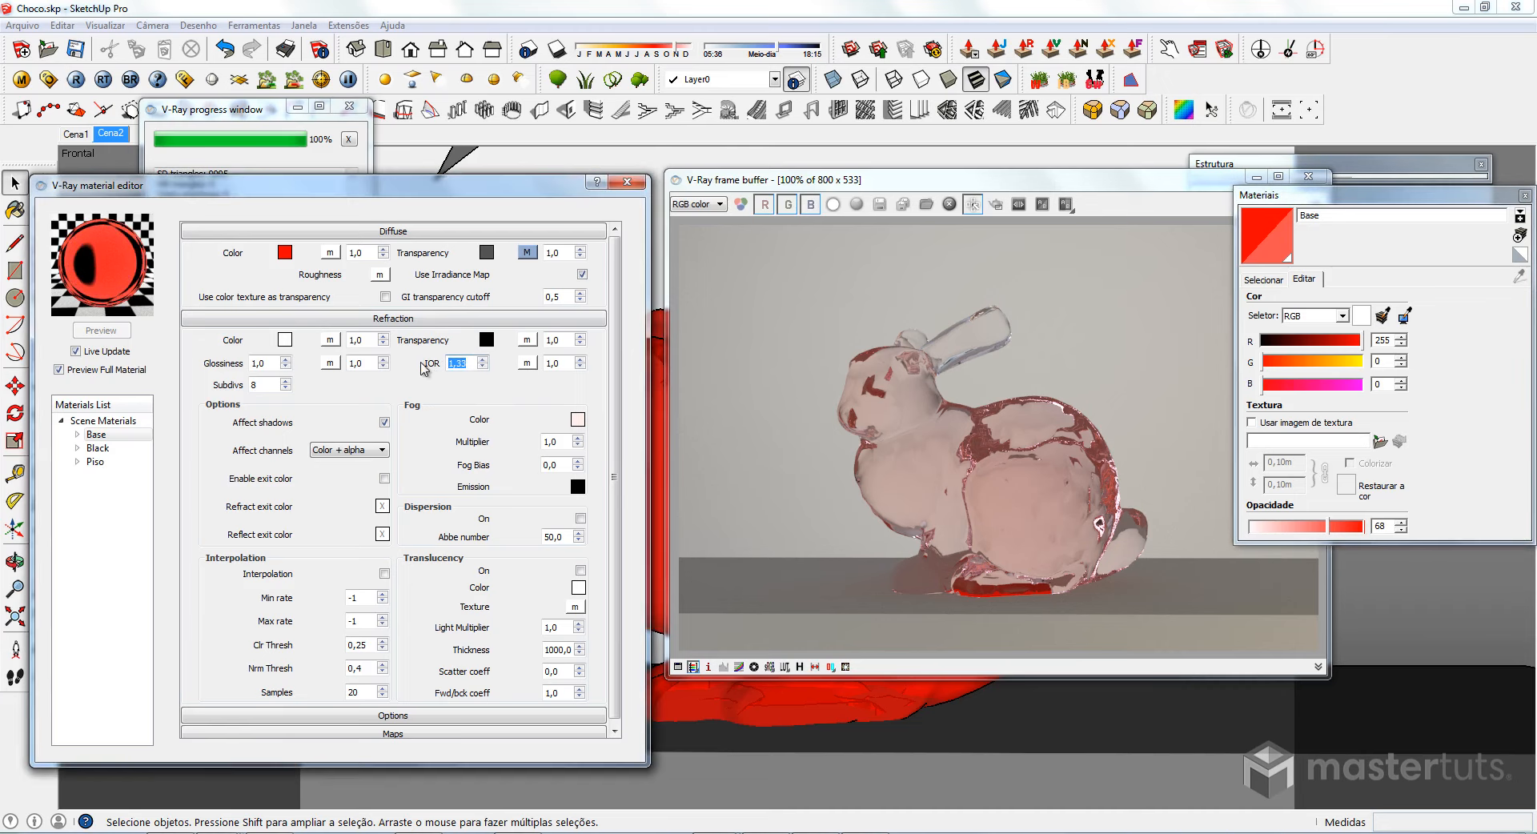
pyautogui.write('2,0')
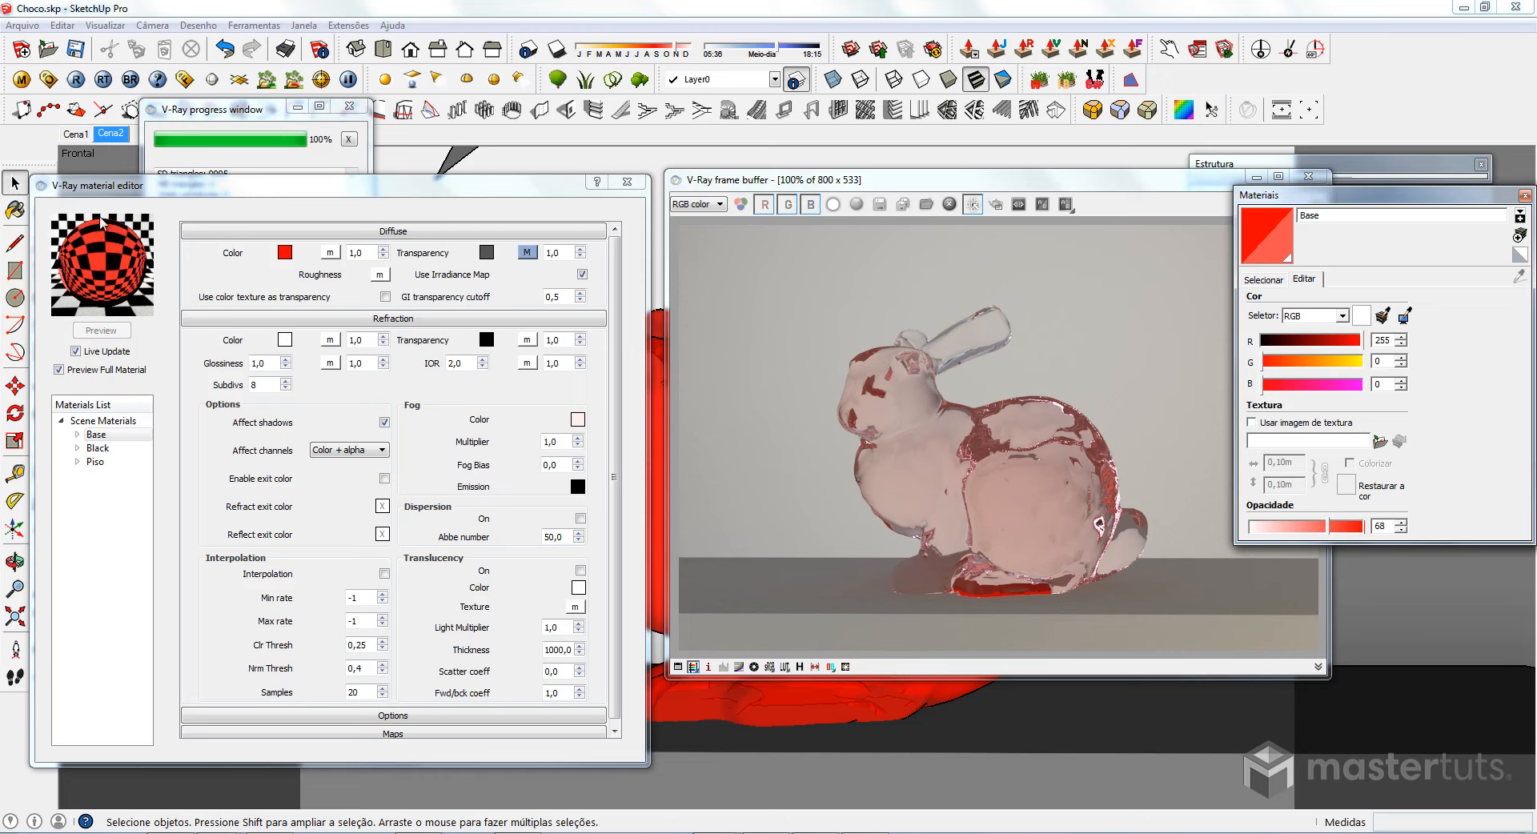
pyautogui.doubleClick(455, 364)
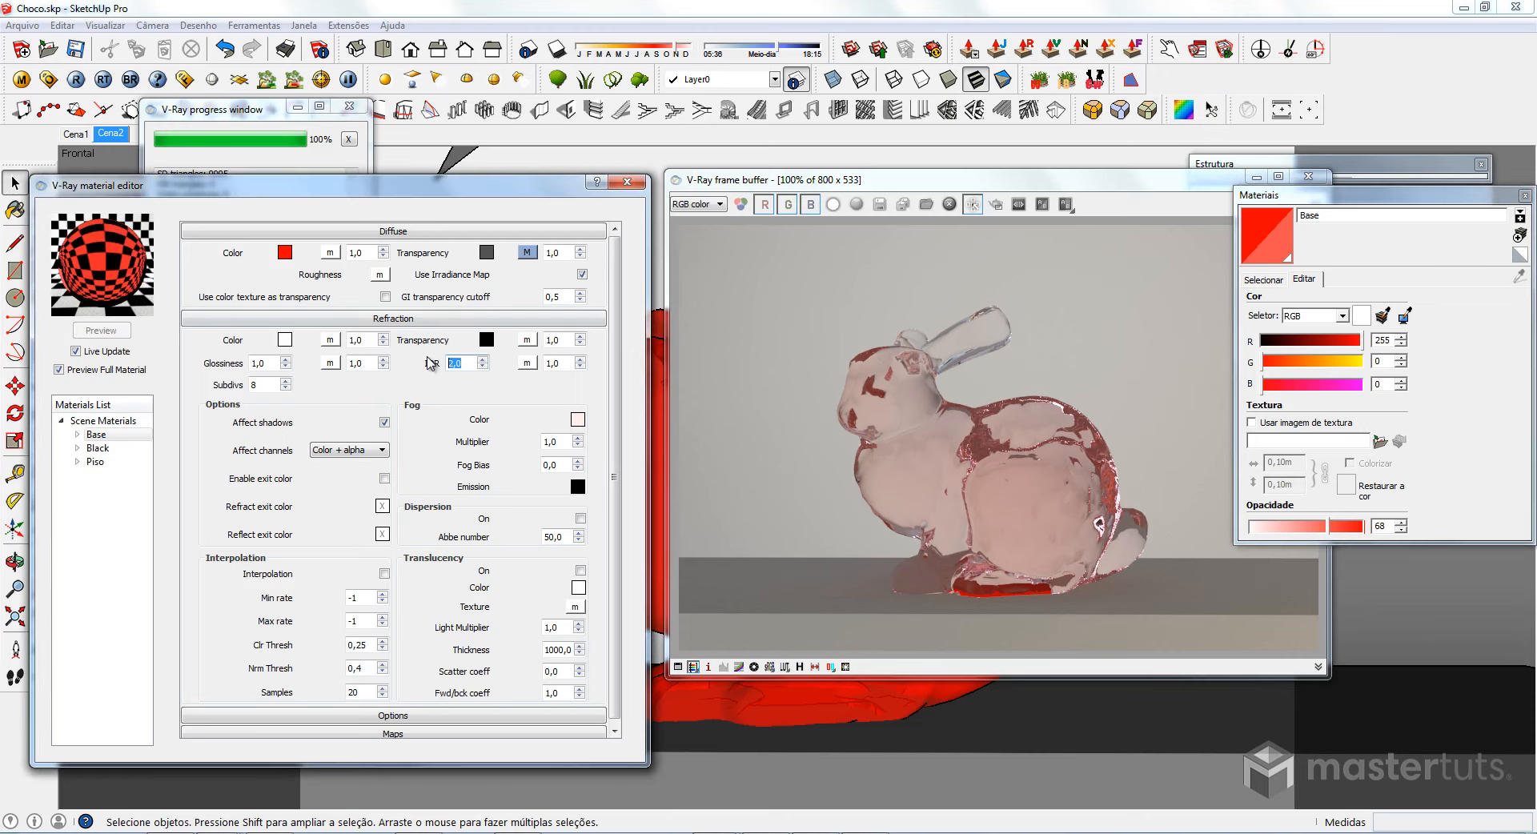
pyautogui.write('1,55')
pyautogui.press('Return')
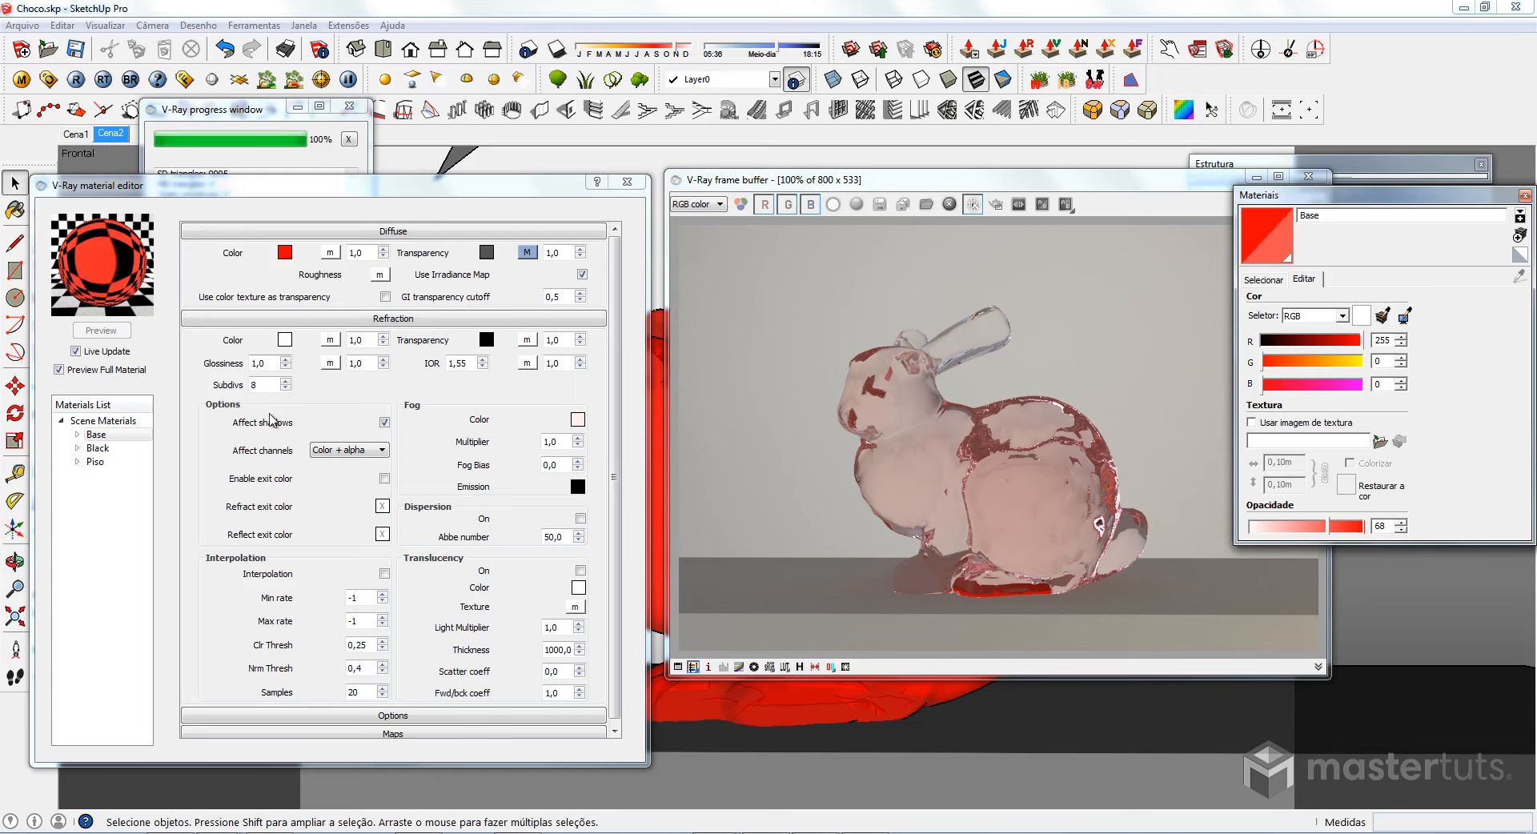
# Change the Base fog color to a very pale mint green (228, 255, 243).
pyautogui.click(266, 367)
pyautogui.click(578, 420)
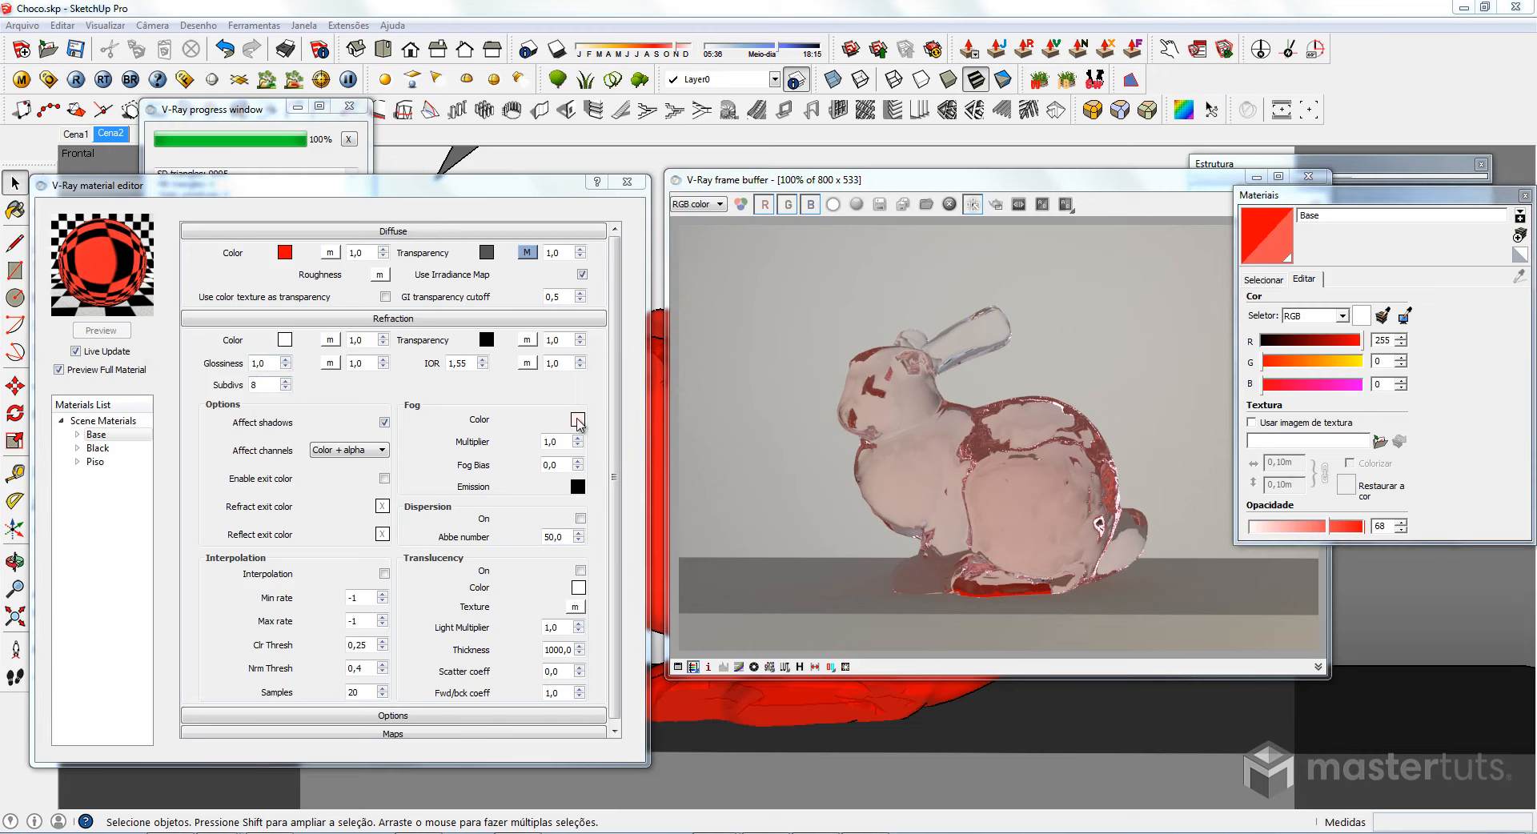
pyautogui.moveTo(456, 496); pyautogui.dragTo(435, 492)
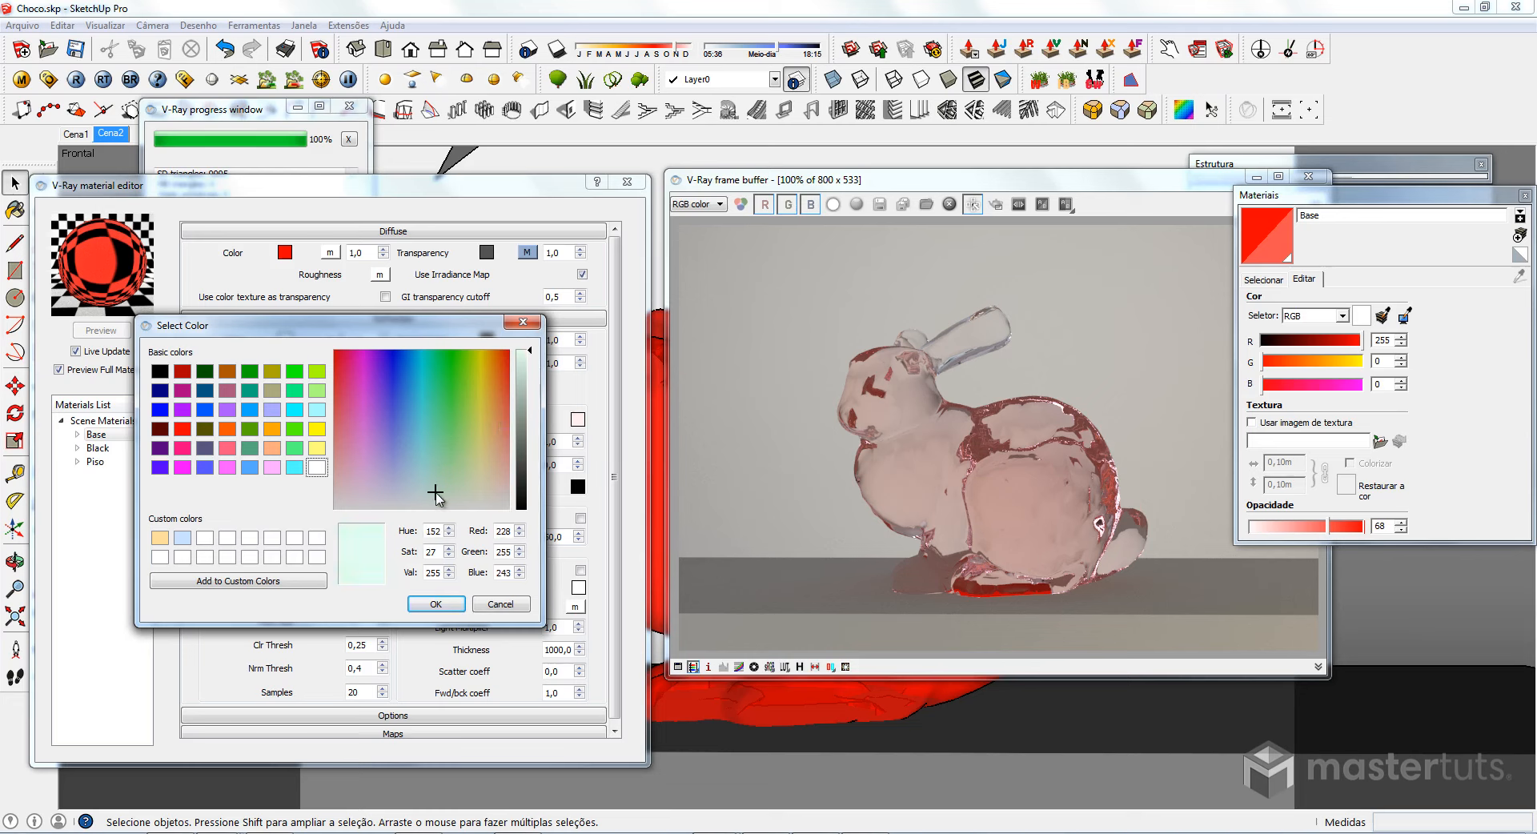
pyautogui.click(436, 604)
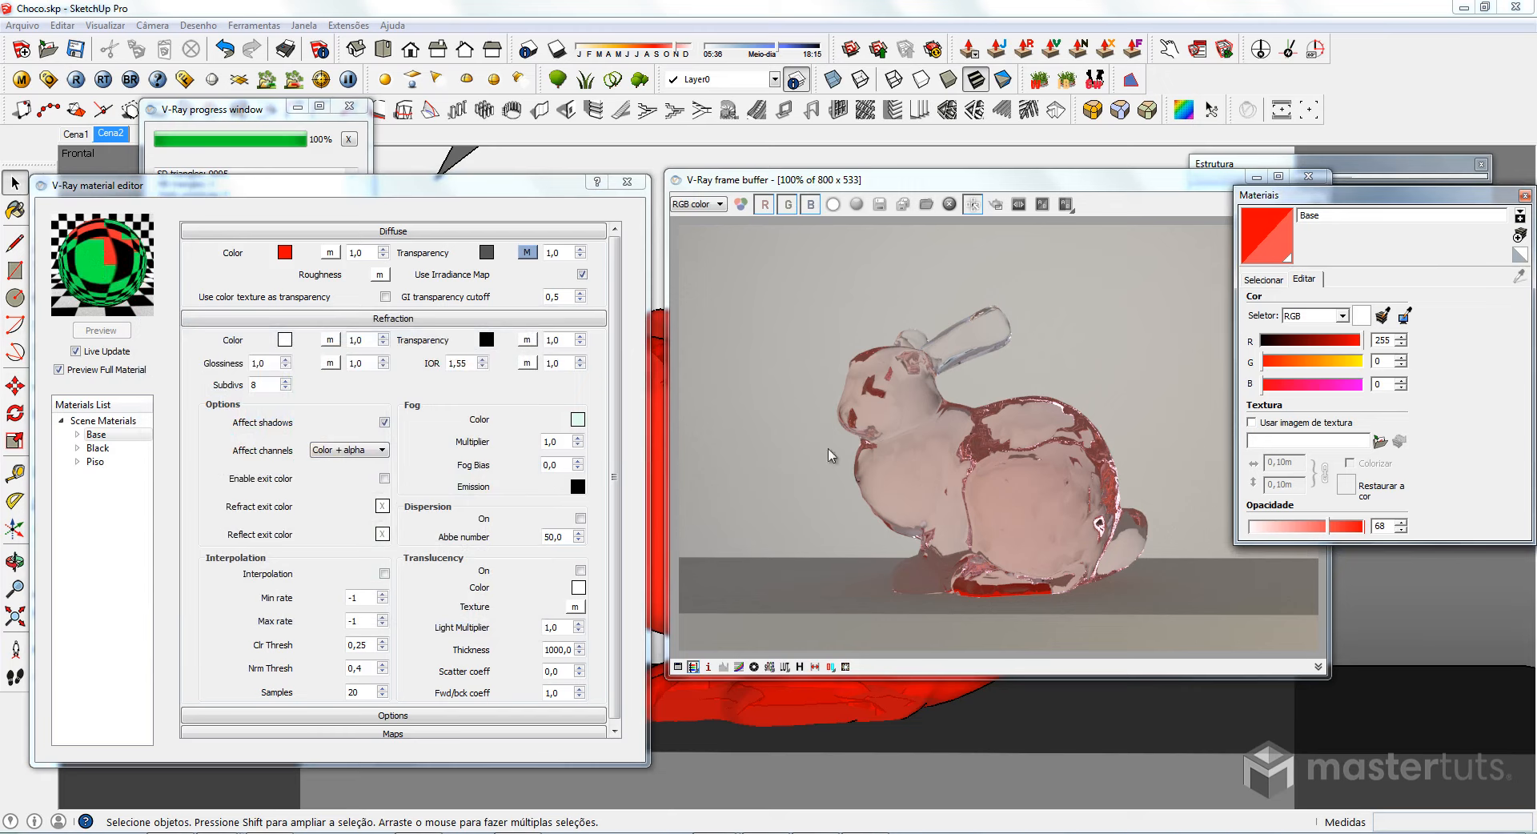
# Set the Base refraction glossiness to 0,9 and open its subdivs value for editing.
pyautogui.doubleClick(277, 357)
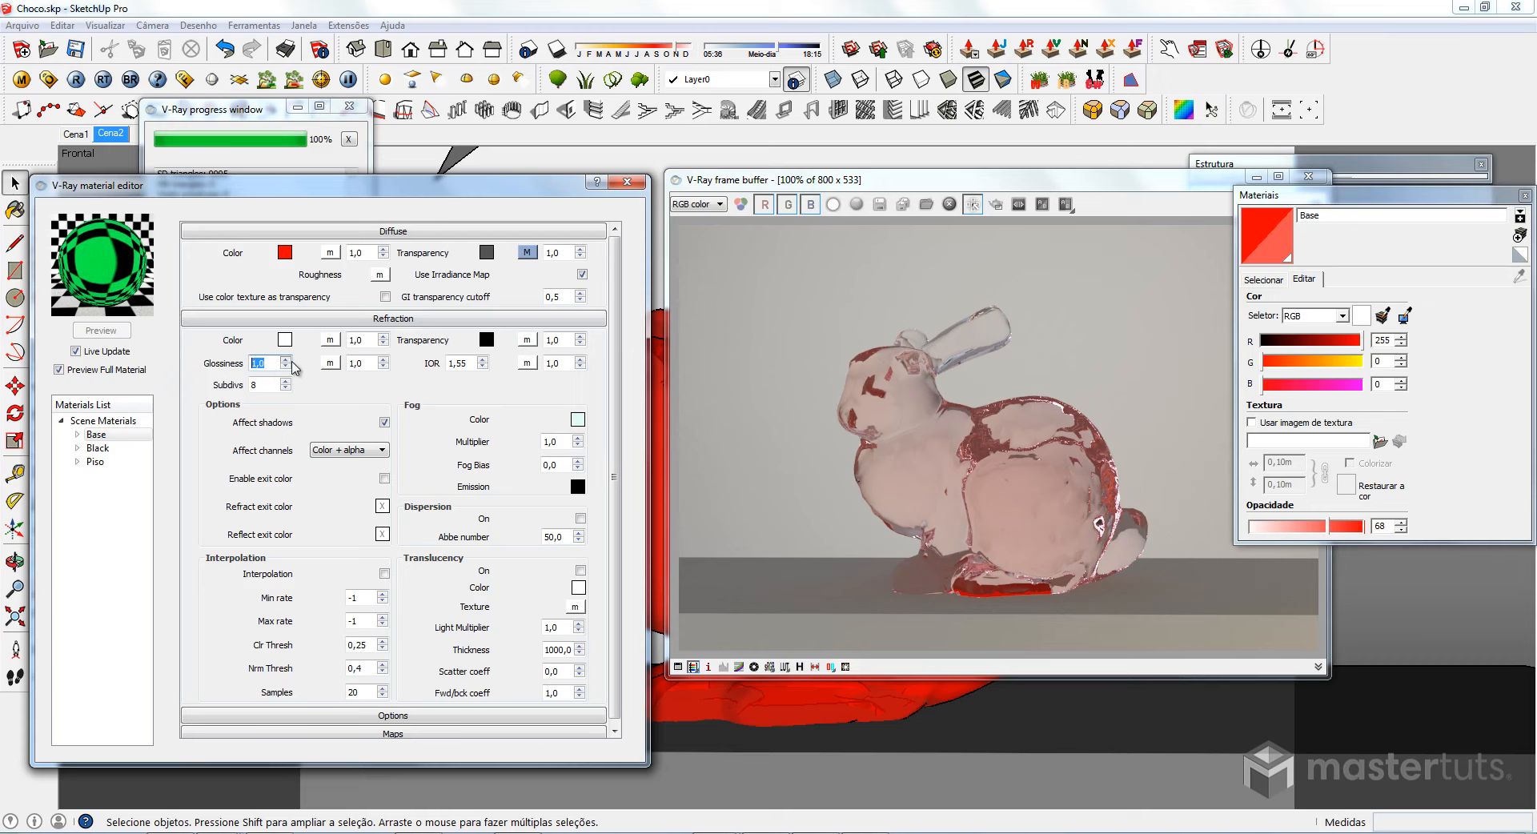
pyautogui.write(',9')
pyautogui.press('Return')
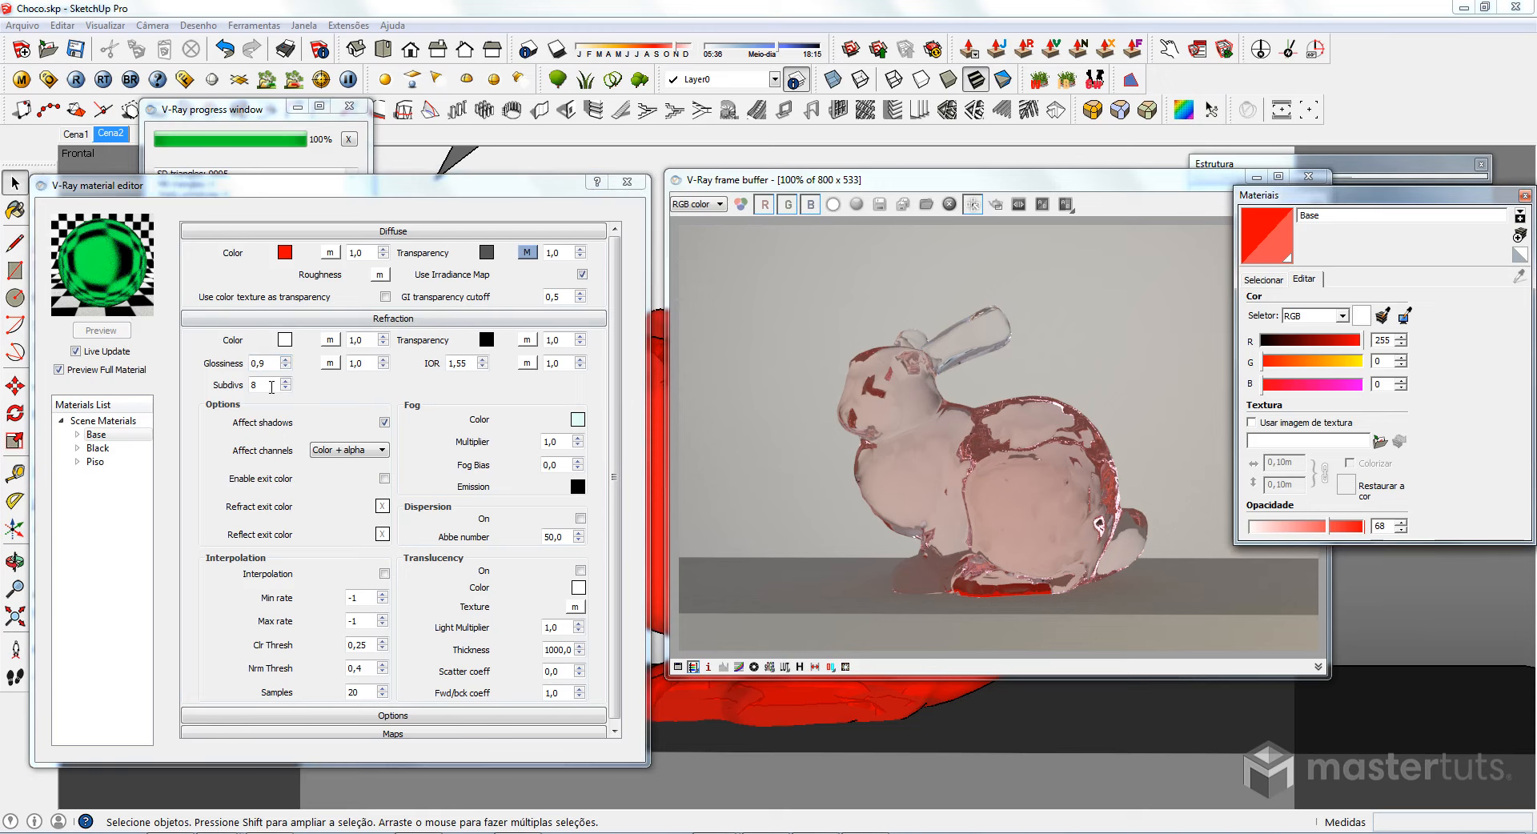
pyautogui.doubleClick(268, 384)
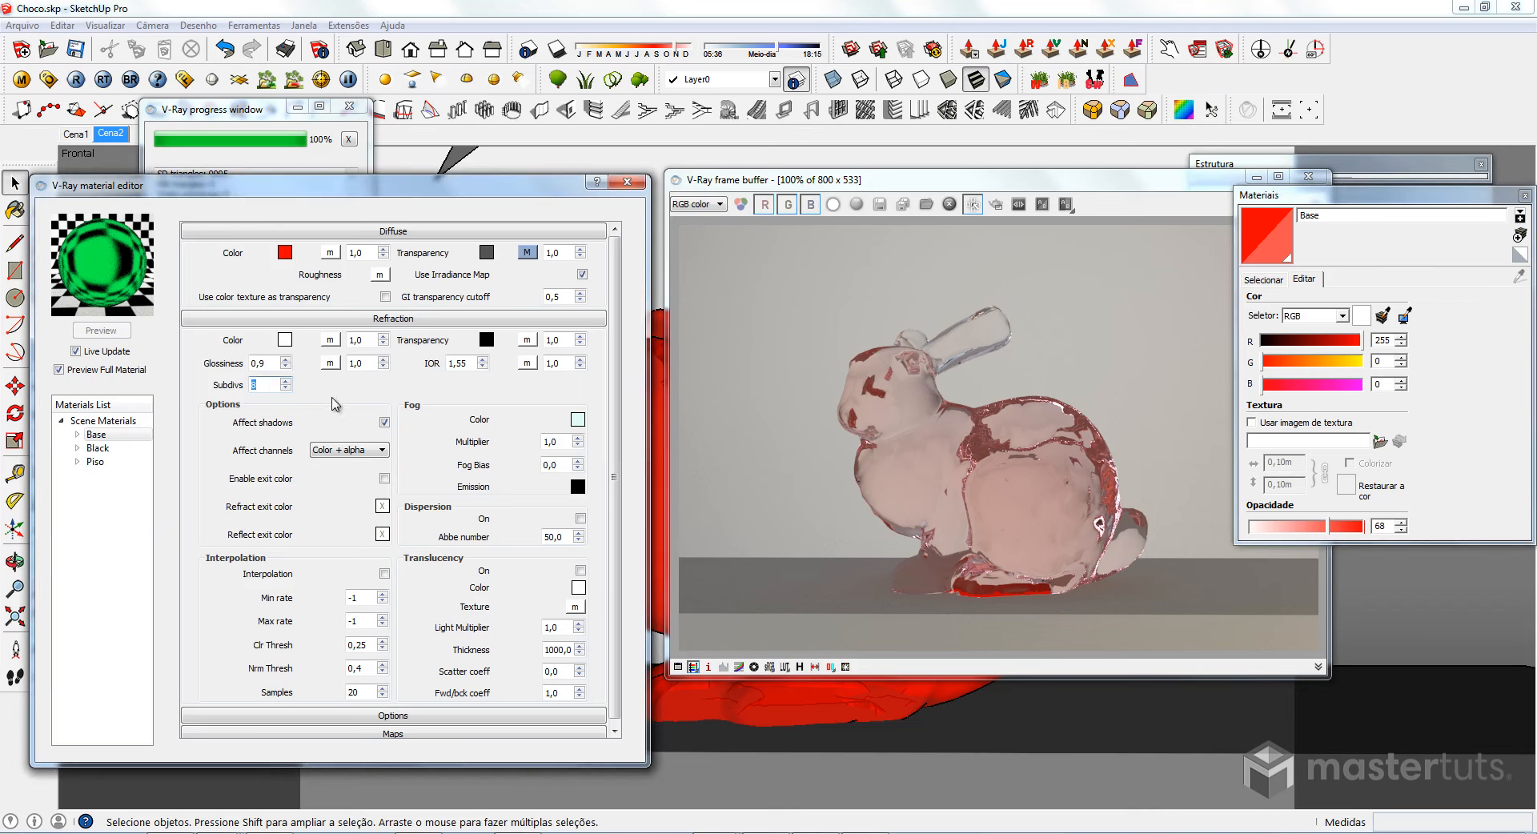
pyautogui.write('3')
pyautogui.moveTo(913, 187); pyautogui.dragTo(902, 190)
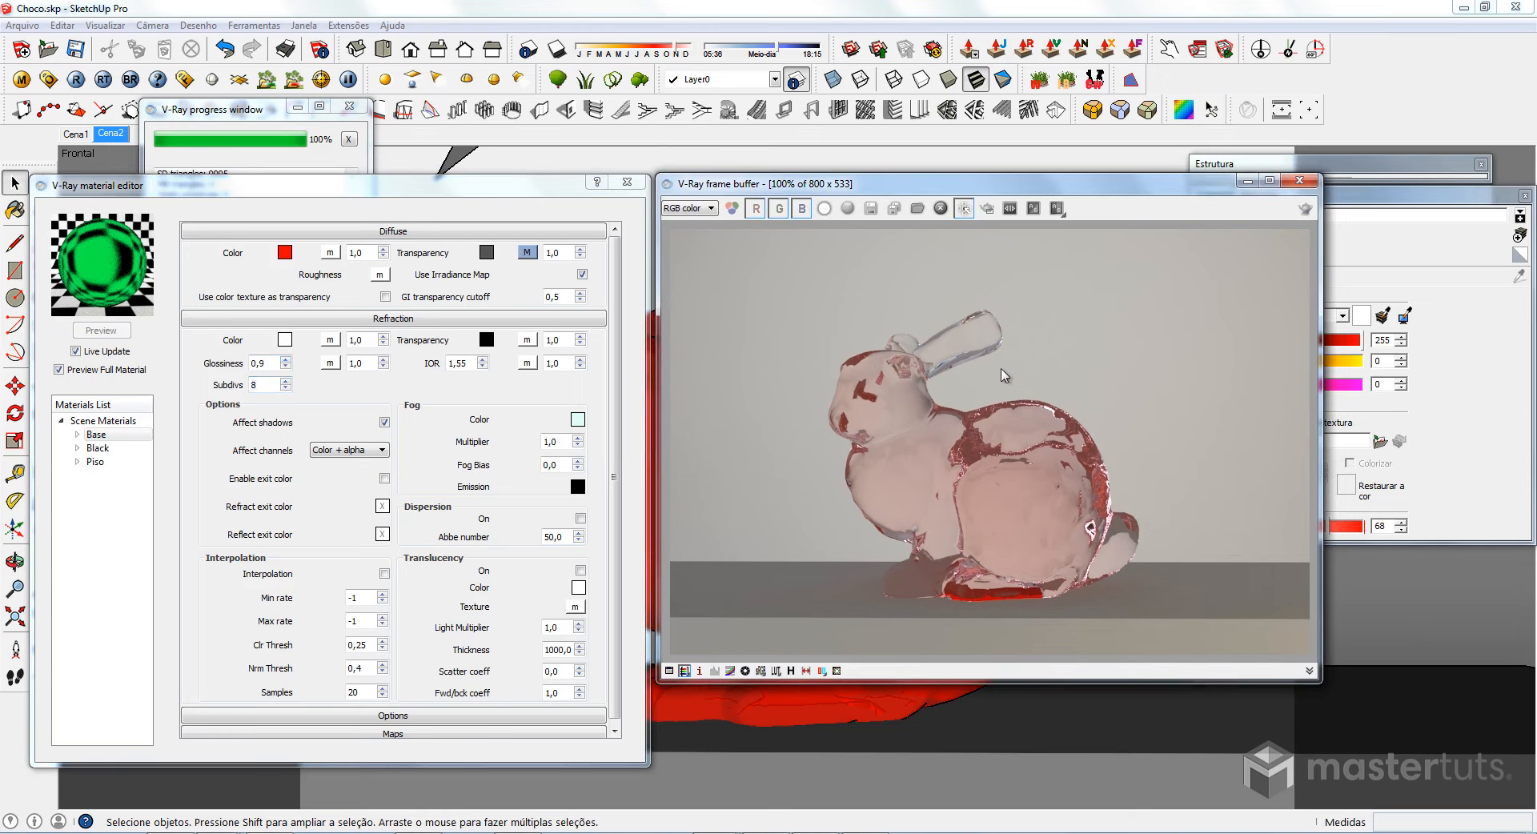